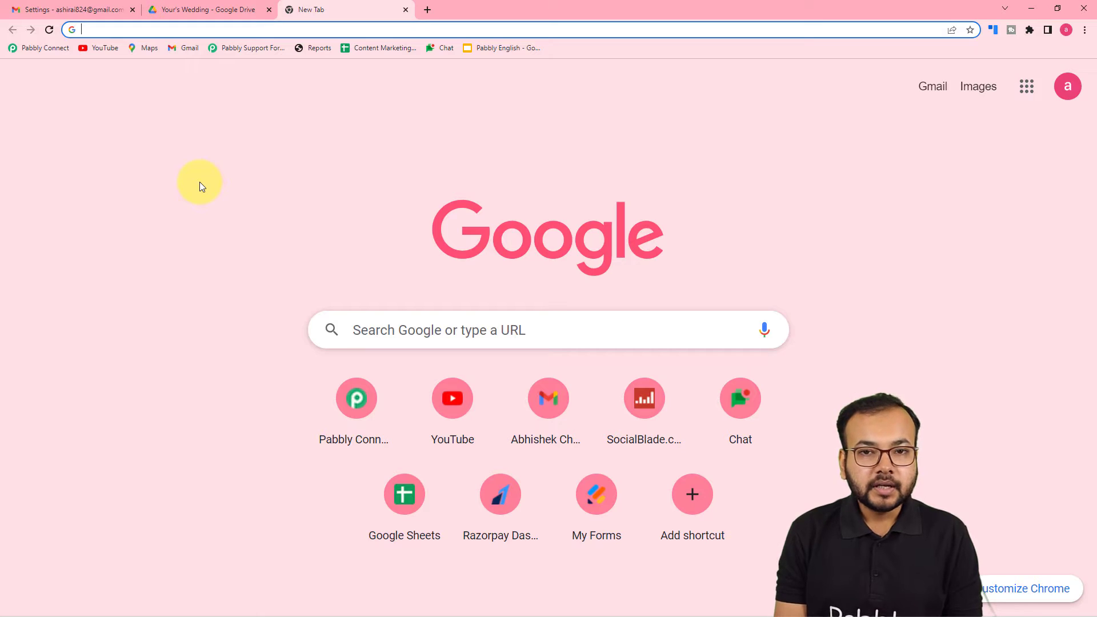
- From the Pabbly Connect dashboard, create a workflow named 'Gmail To Google Drive Automation'
left_click(39, 49)
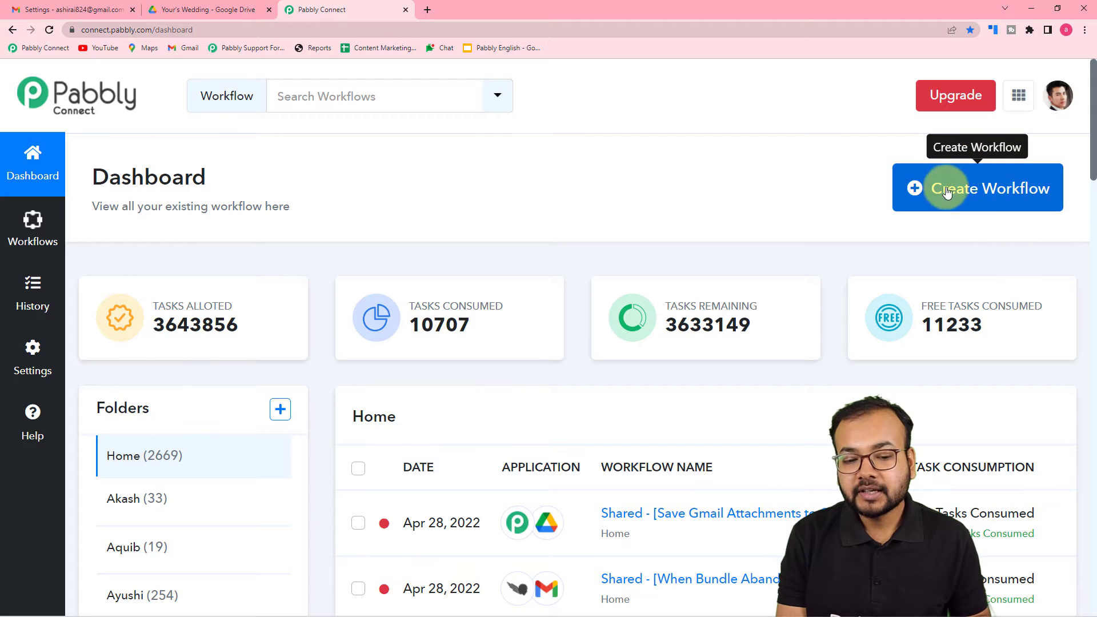
left_click(976, 193)
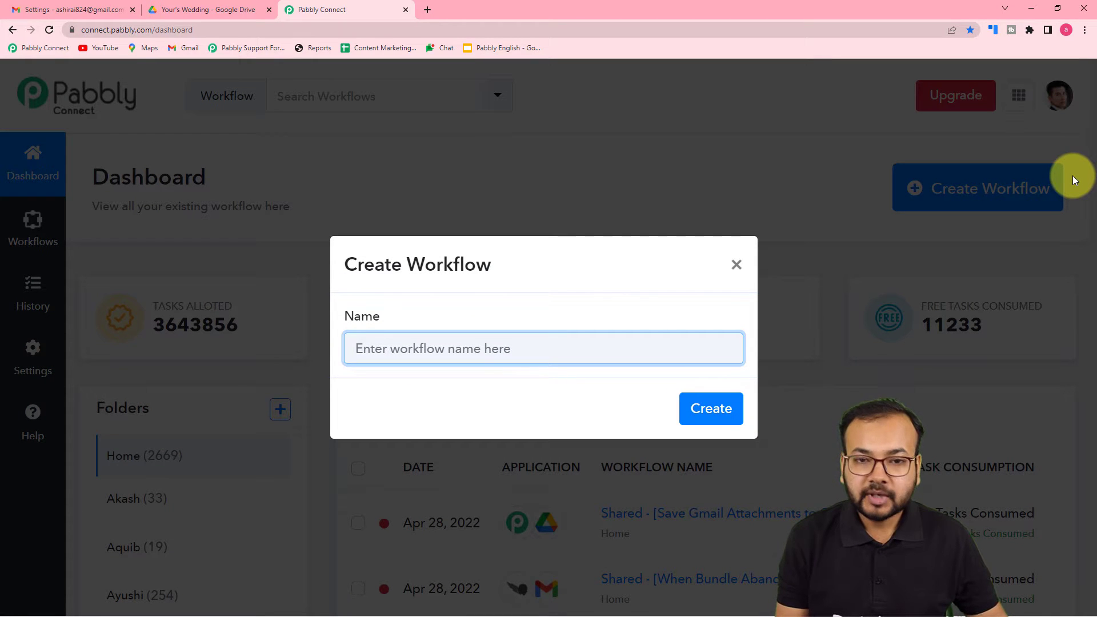
type("Gm")
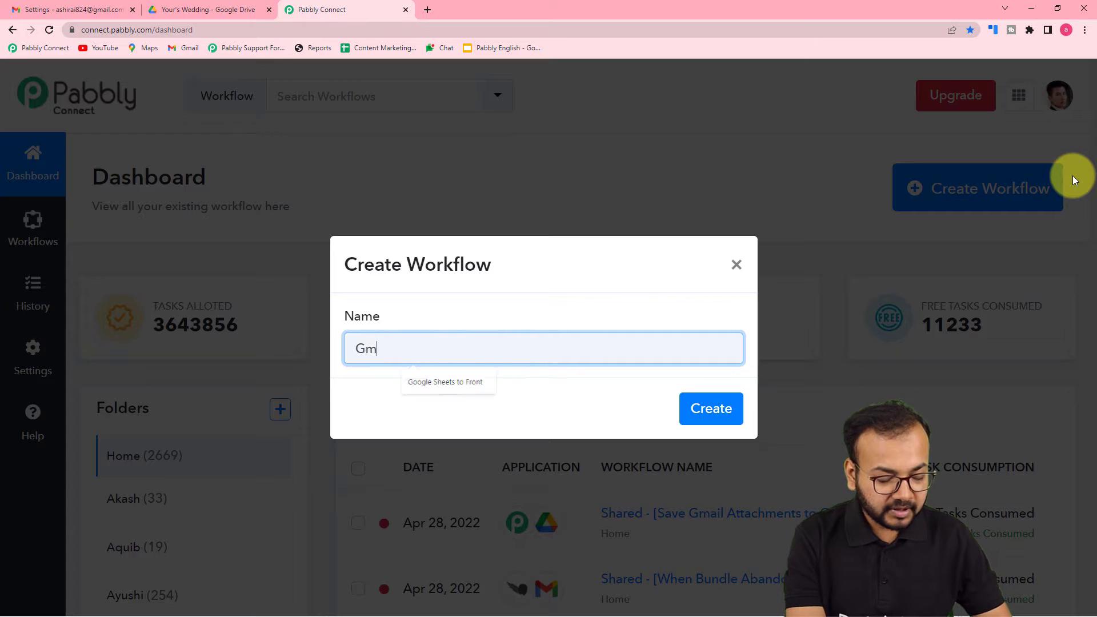
type("ail To Google D")
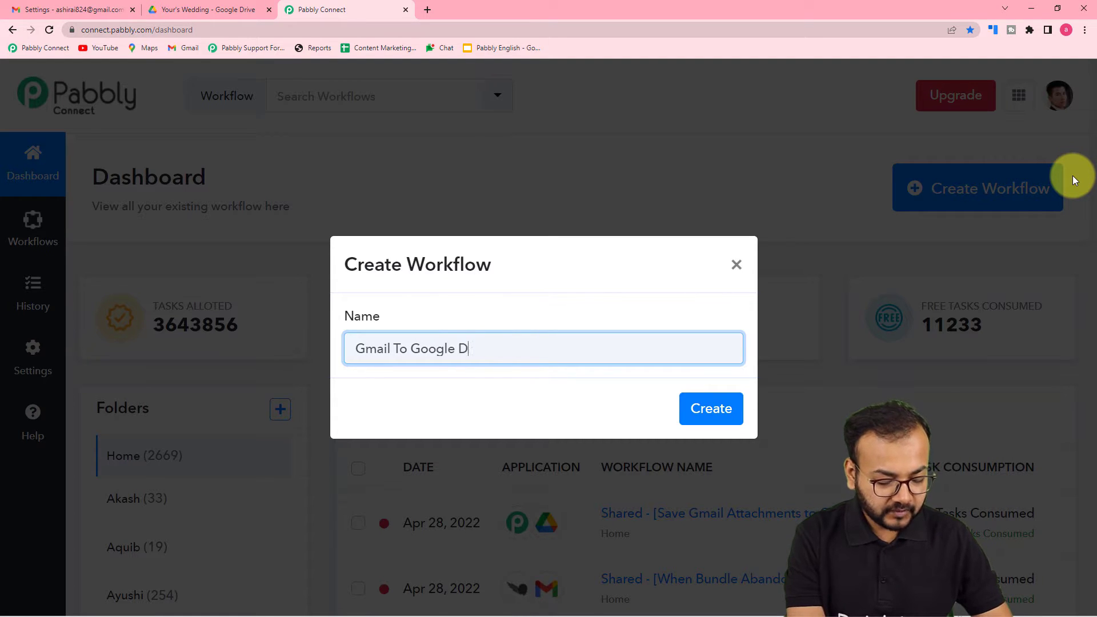
type("rive Au")
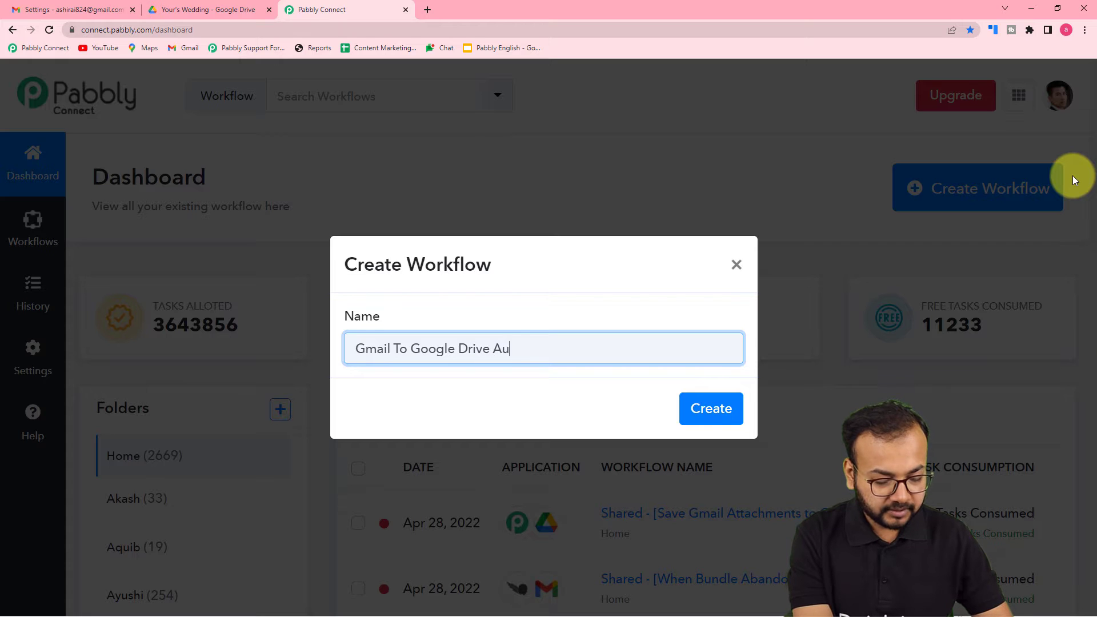
type("tomation")
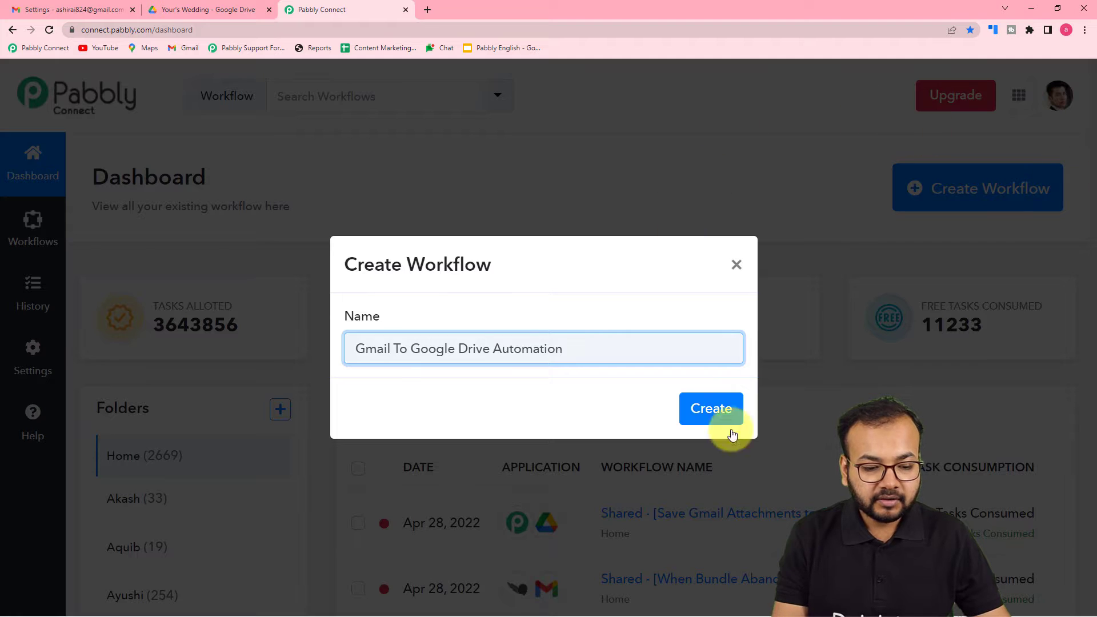
left_click(688, 415)
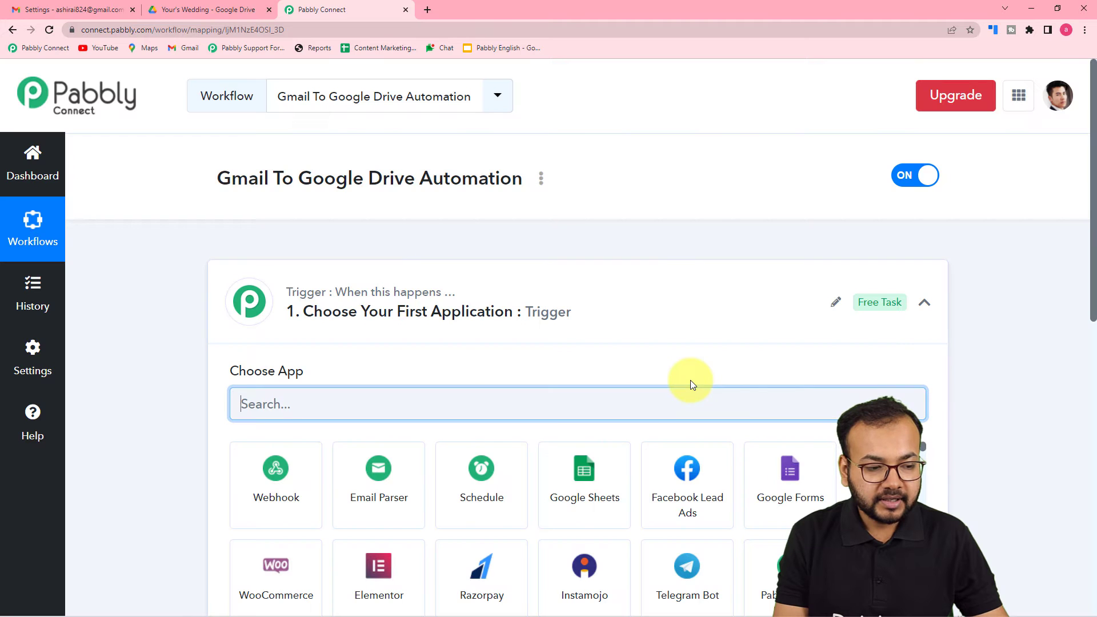
- Collapse and re-expand the trigger step, then focus its Choose App search field
left_click(924, 302)
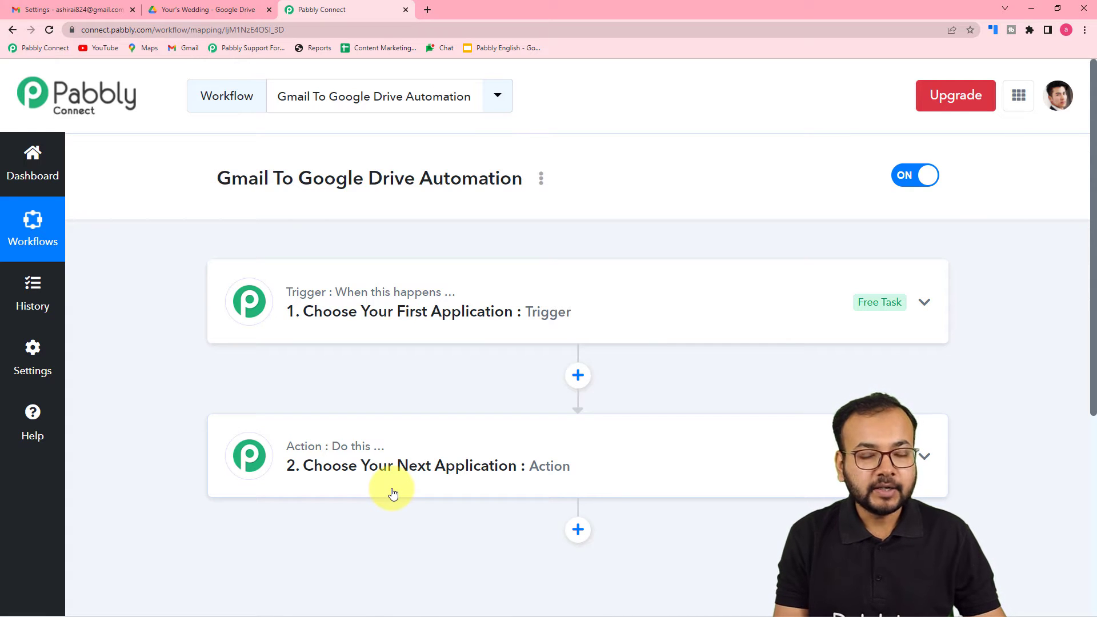
left_click(437, 294)
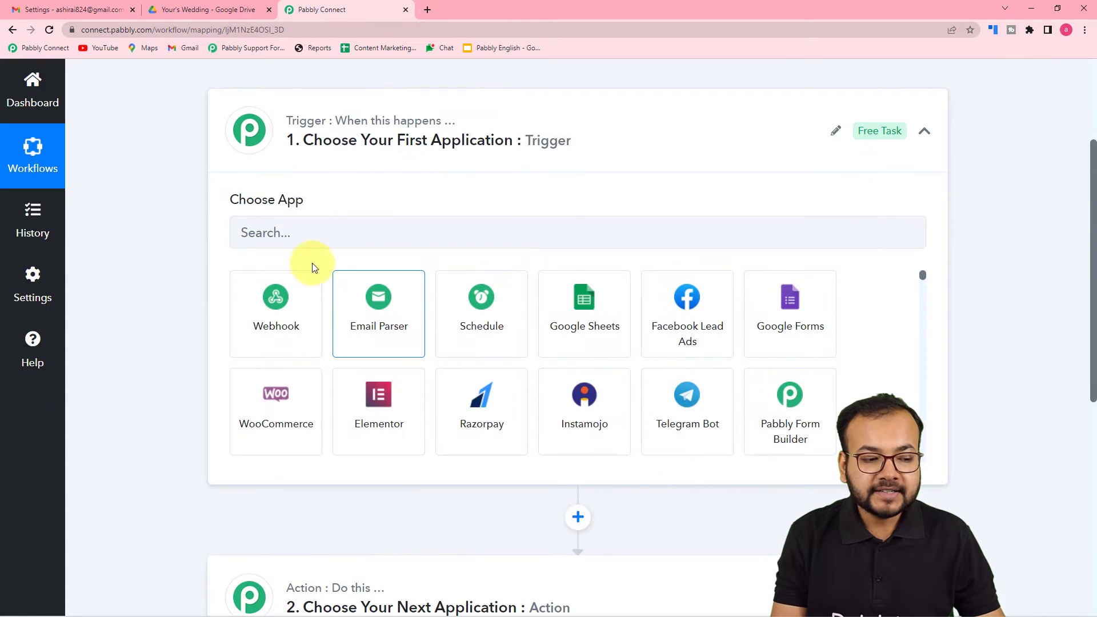
left_click(434, 232)
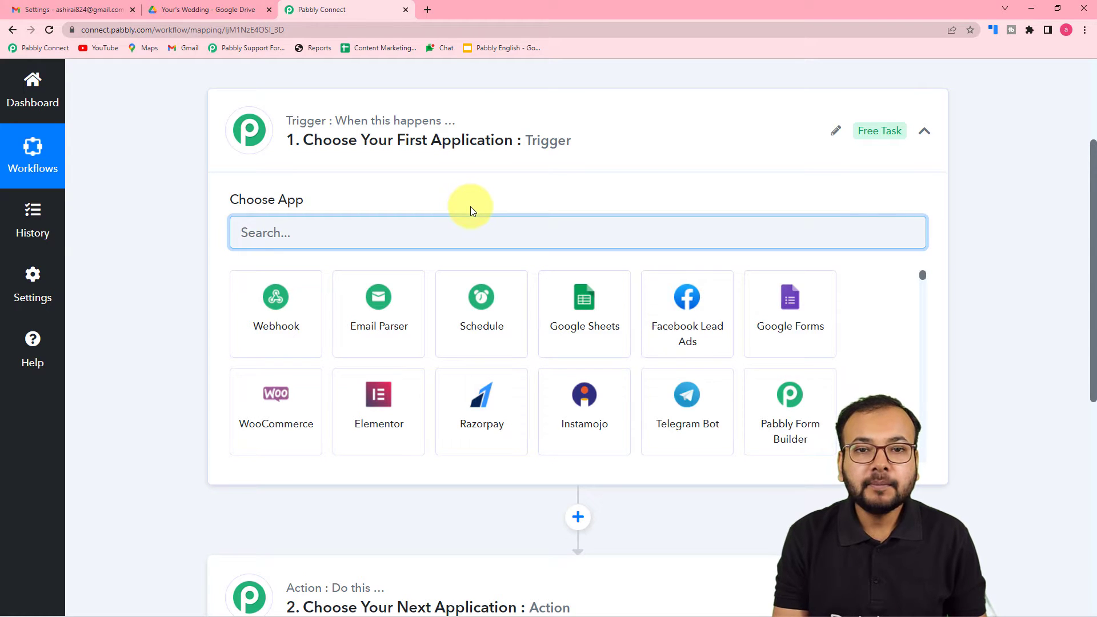
- Search 'em', set Email Parser by Pabbly as the trigger, and copy its unique email address
type("em")
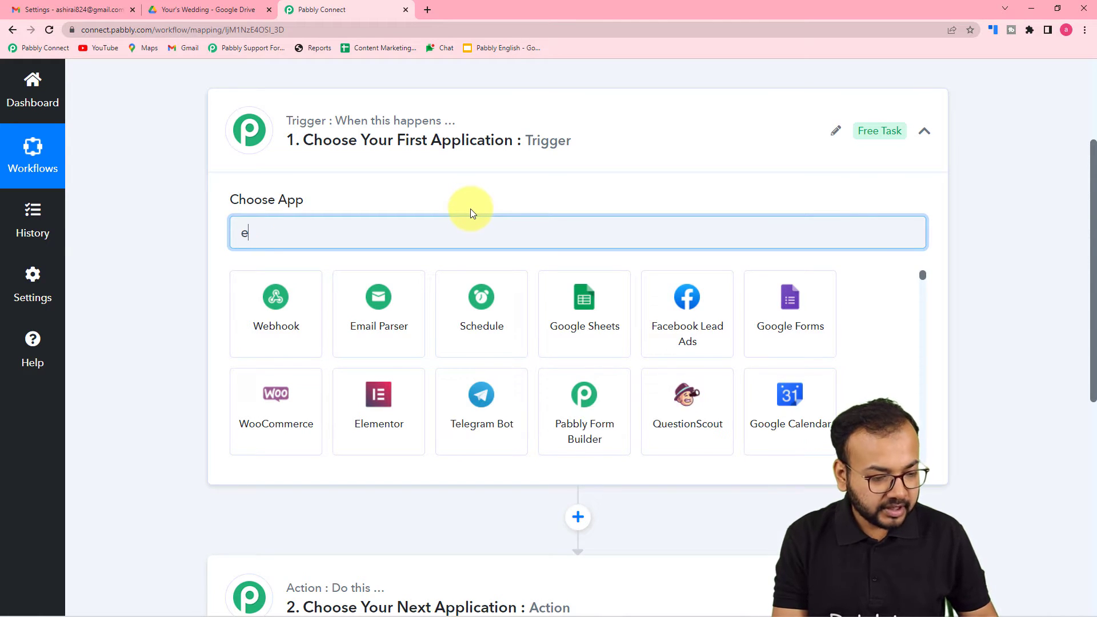
left_click(252, 318)
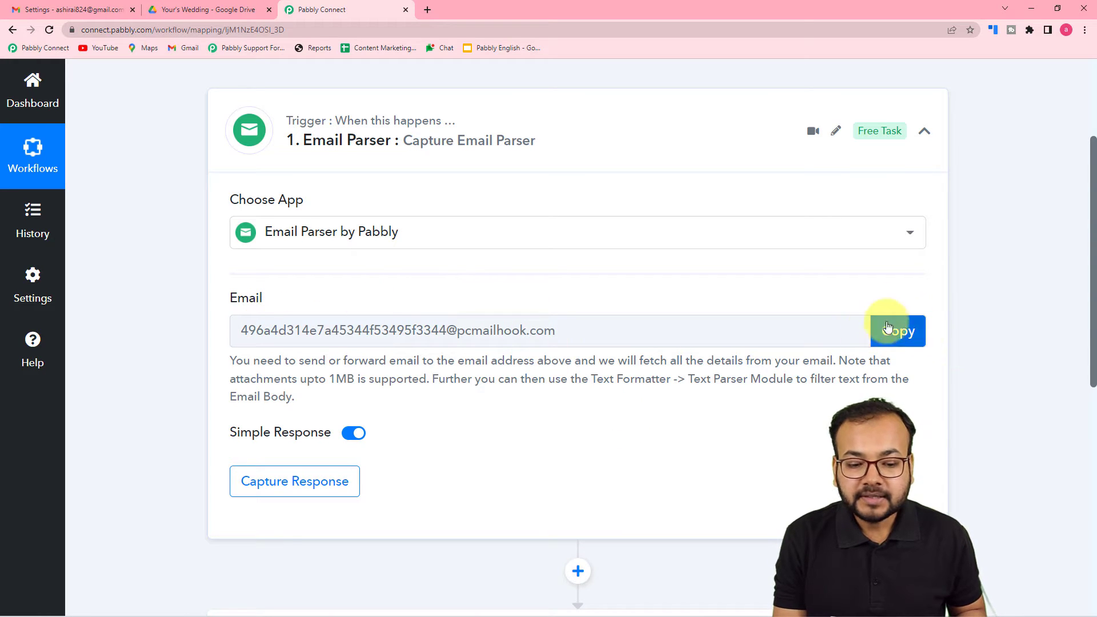
left_click(906, 342)
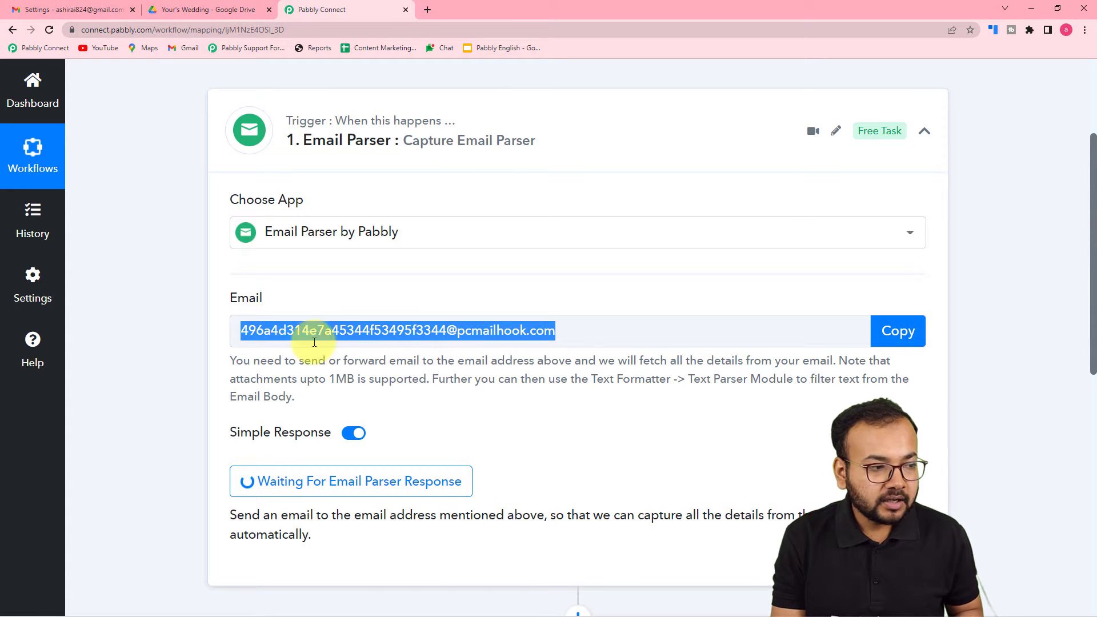
left_click(90, 9)
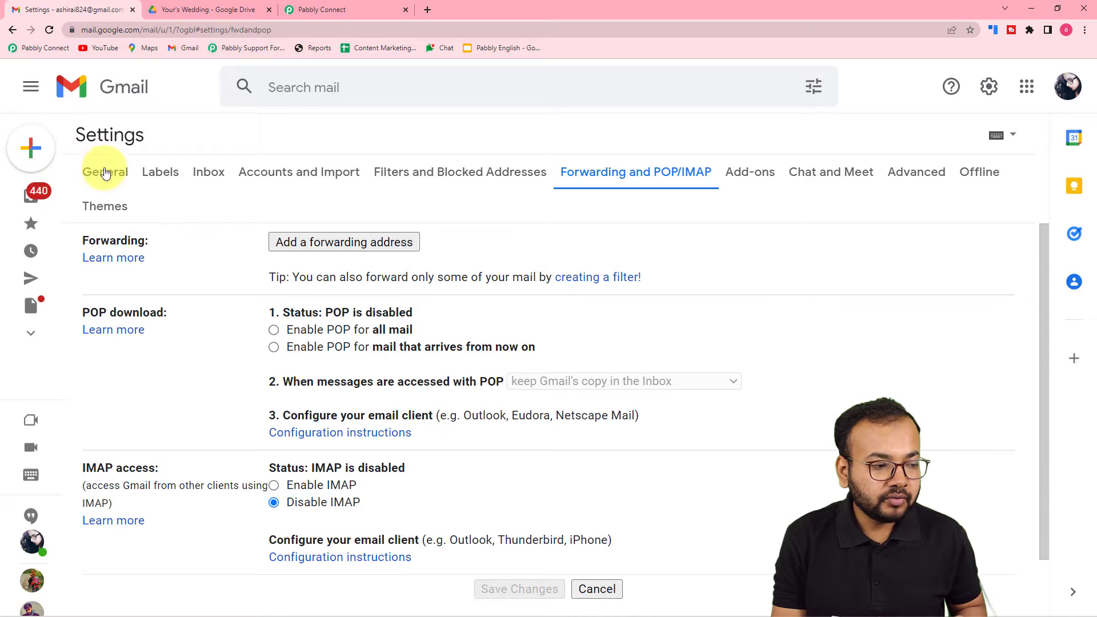
- Open Gmail's Forwarding and POP/IMAP settings and start adding a forwarding address
left_click(31, 86)
left_click(78, 204)
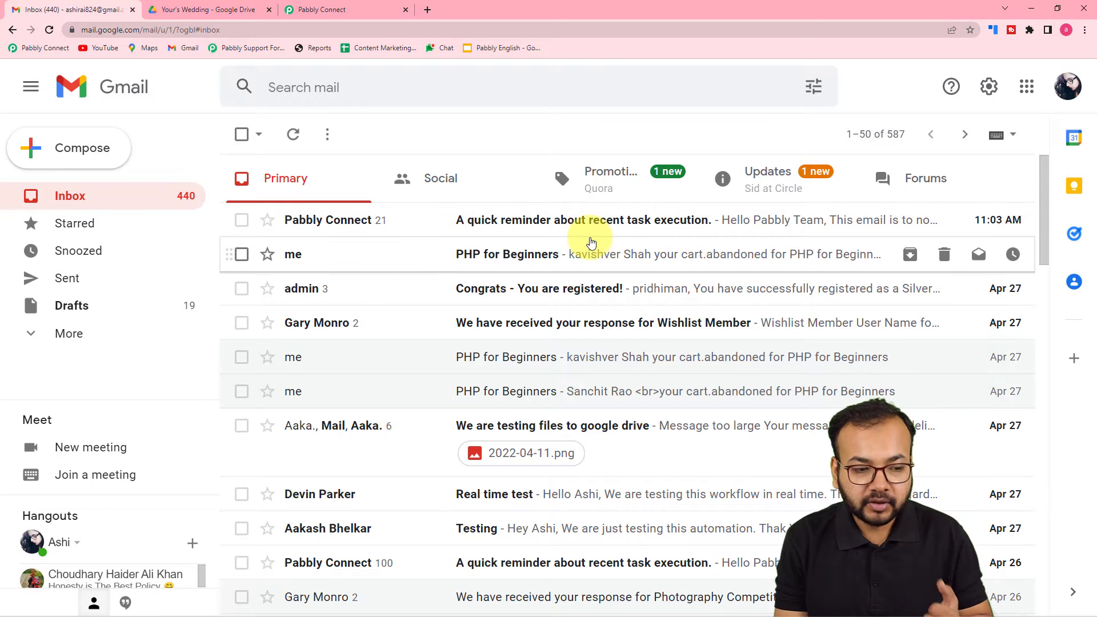
left_click(988, 86)
left_click(935, 179)
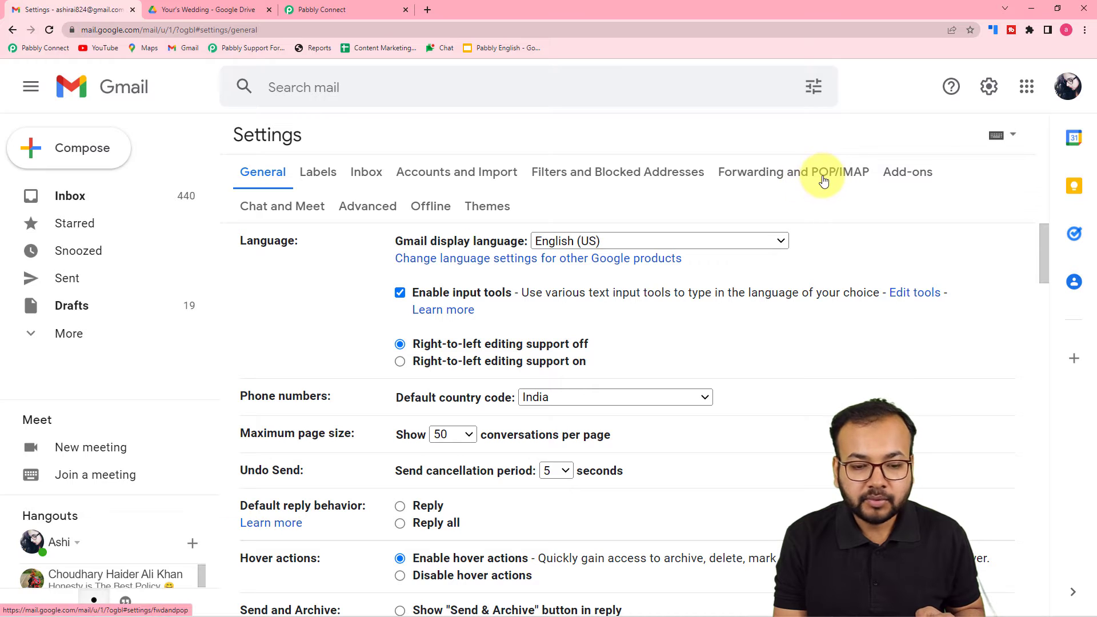
left_click(772, 180)
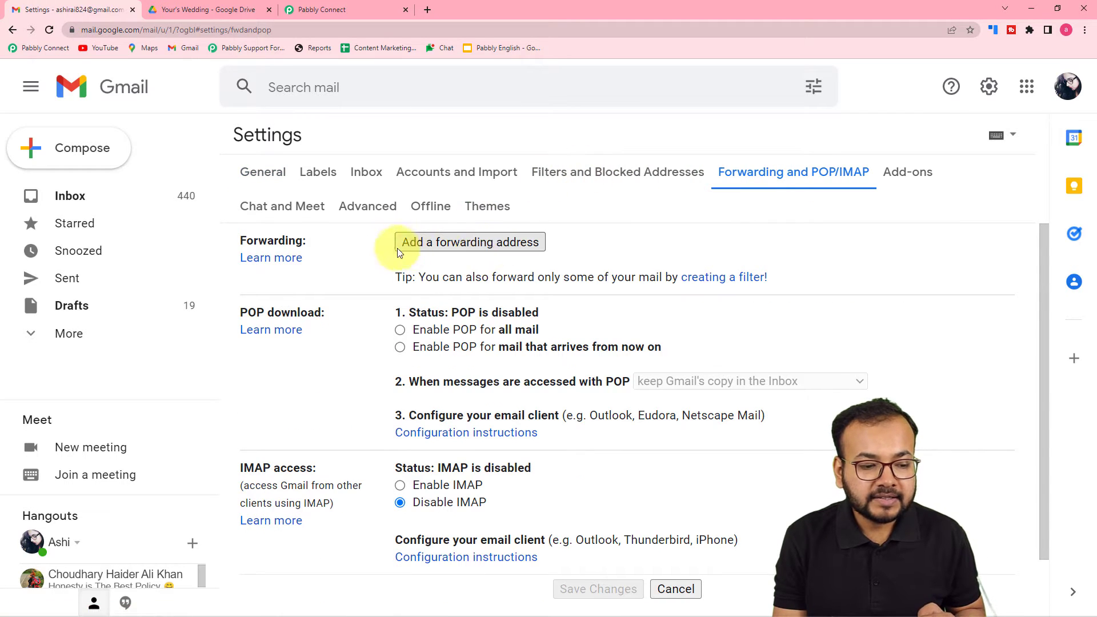
left_click(519, 243)
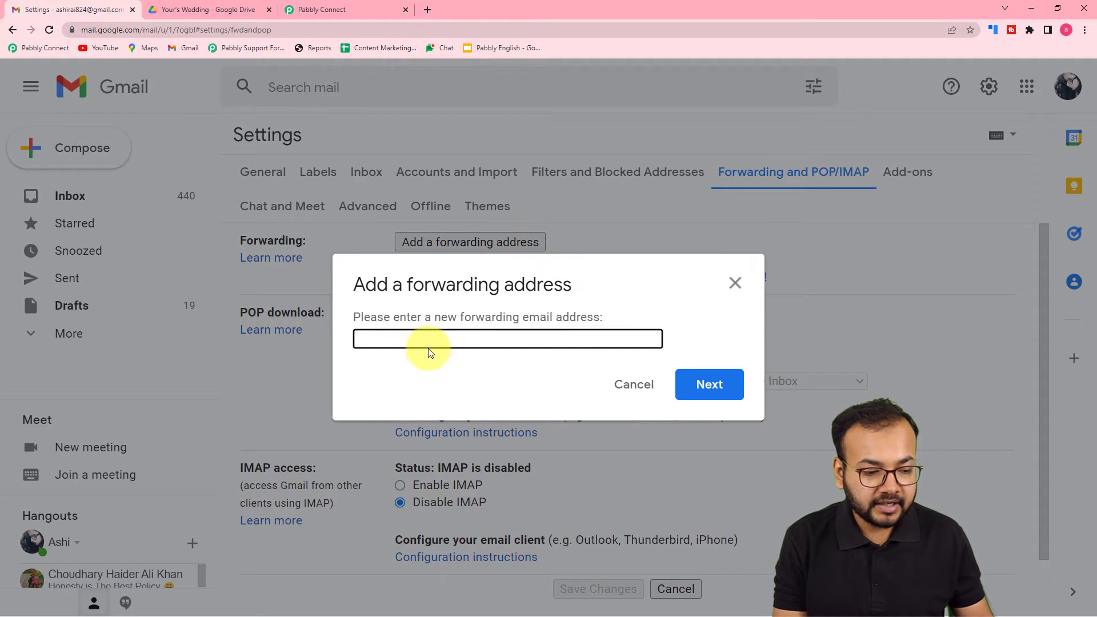
- Add the Pabbly parser address as a Gmail forwarding address and confirm sending the verification code
left_click(348, 17)
left_click(891, 331)
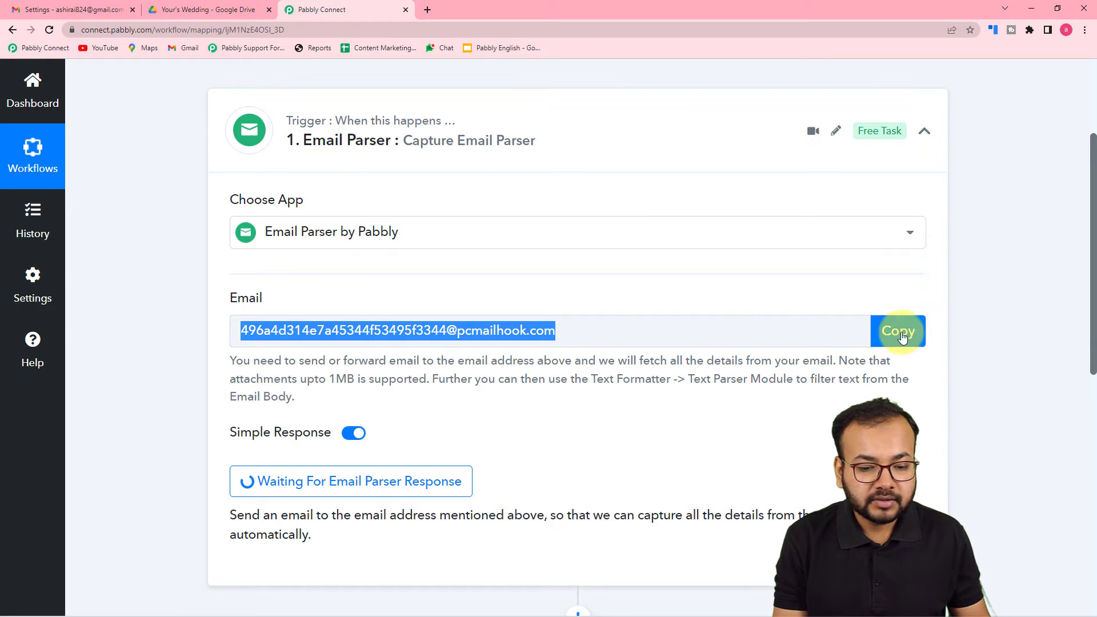
left_click(127, 12)
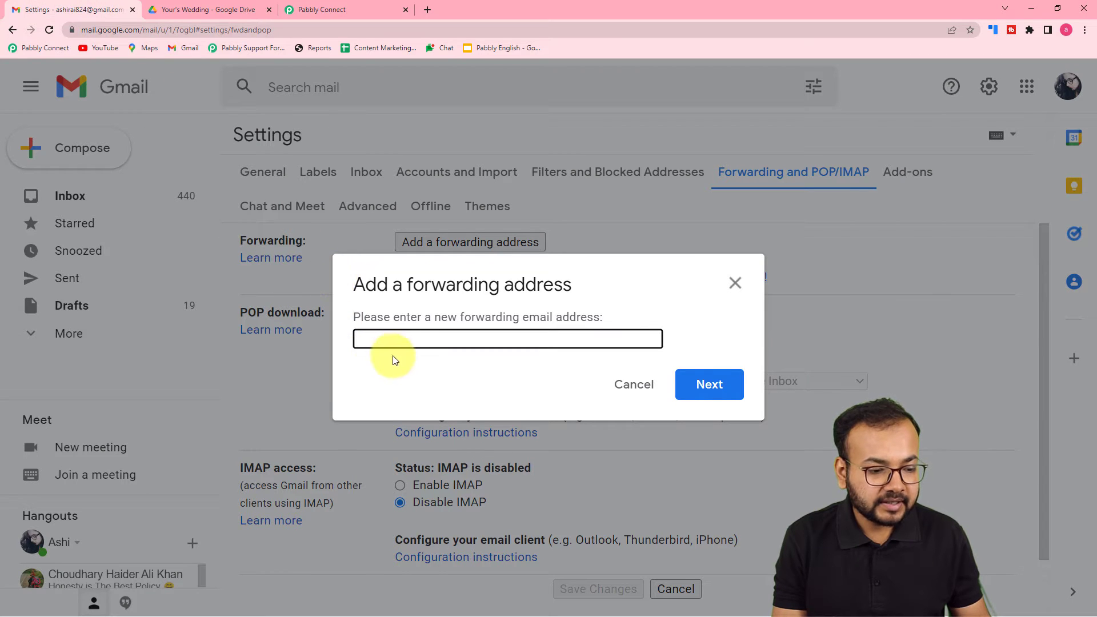
right_click(396, 338)
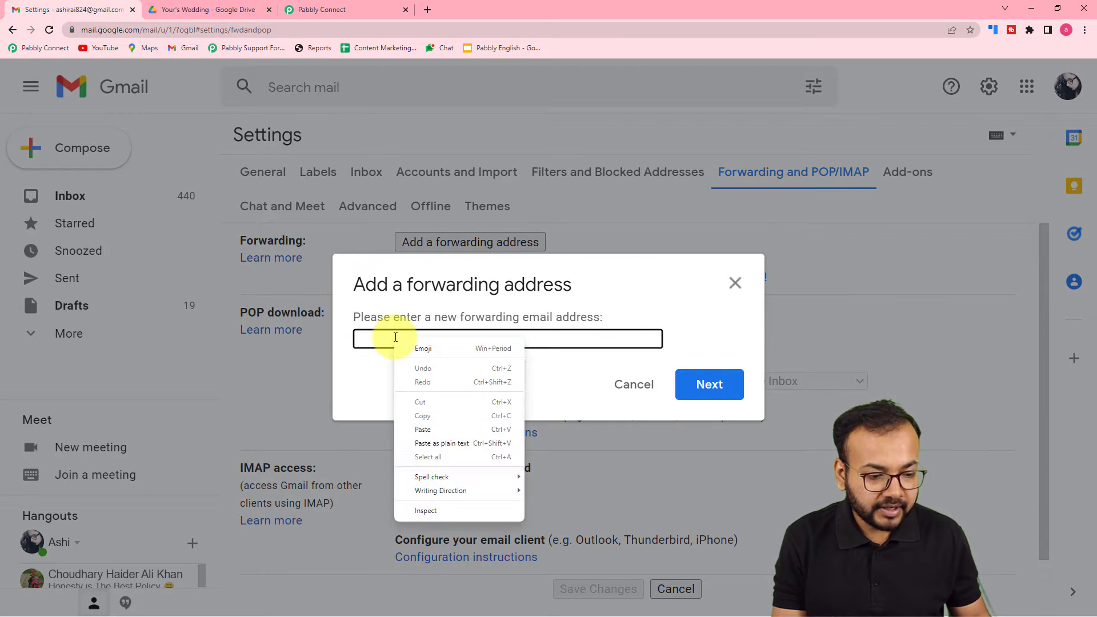
left_click(437, 434)
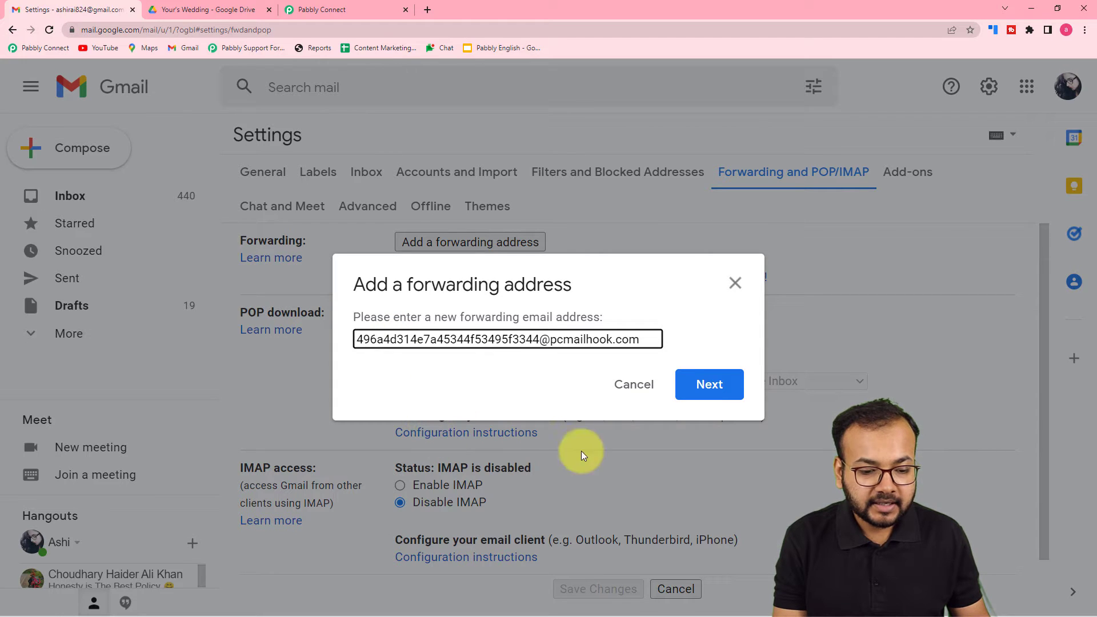
left_click(708, 385)
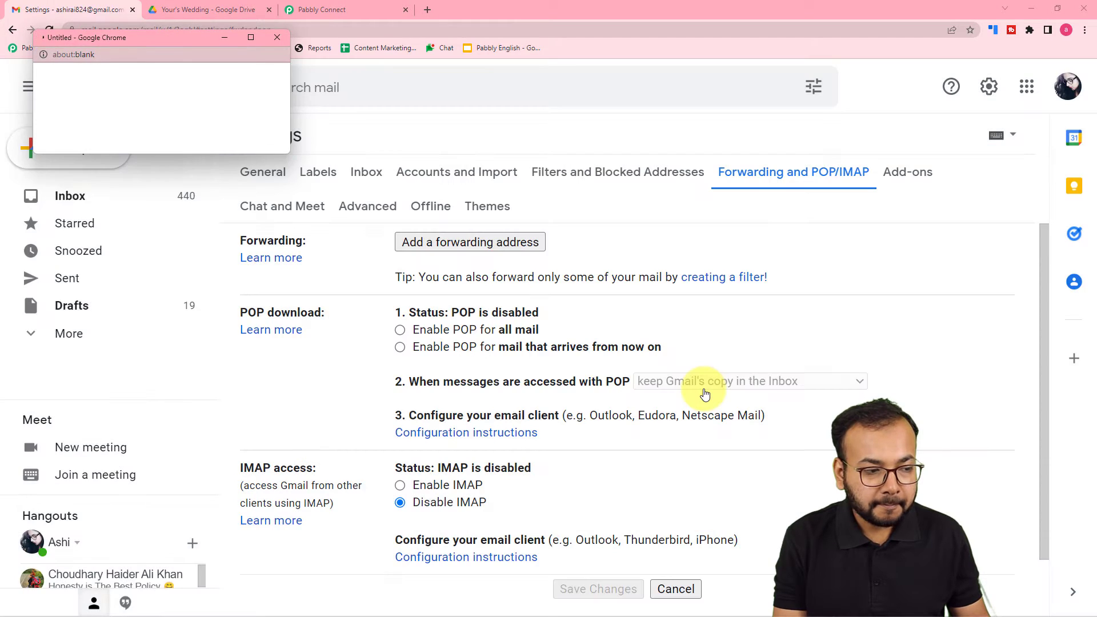
left_click_drag(173, 39, 298, 79)
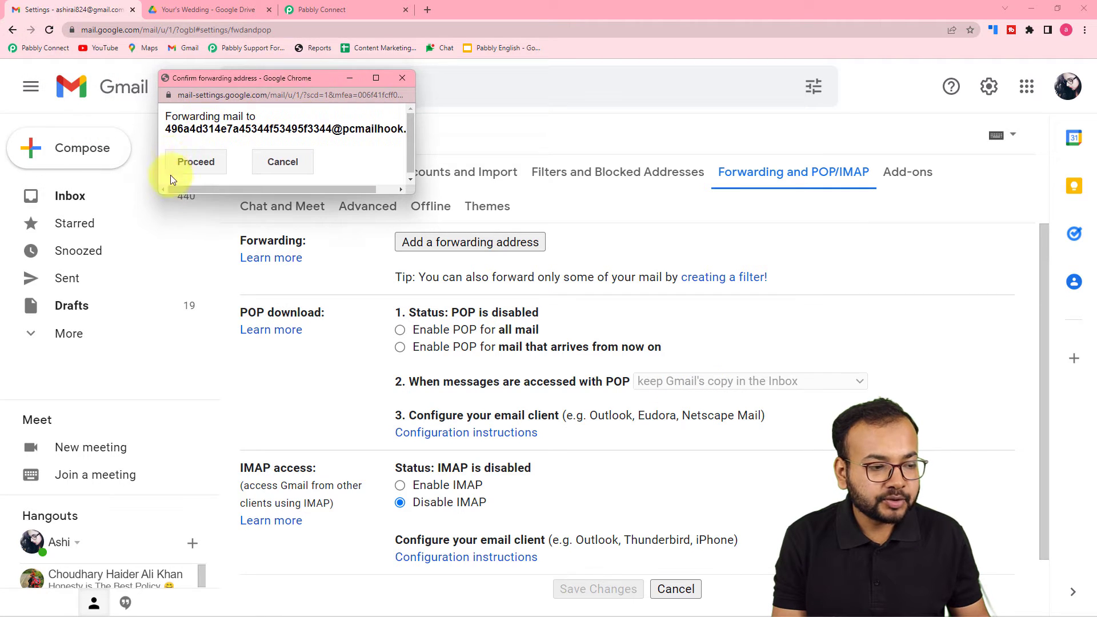
left_click(200, 164)
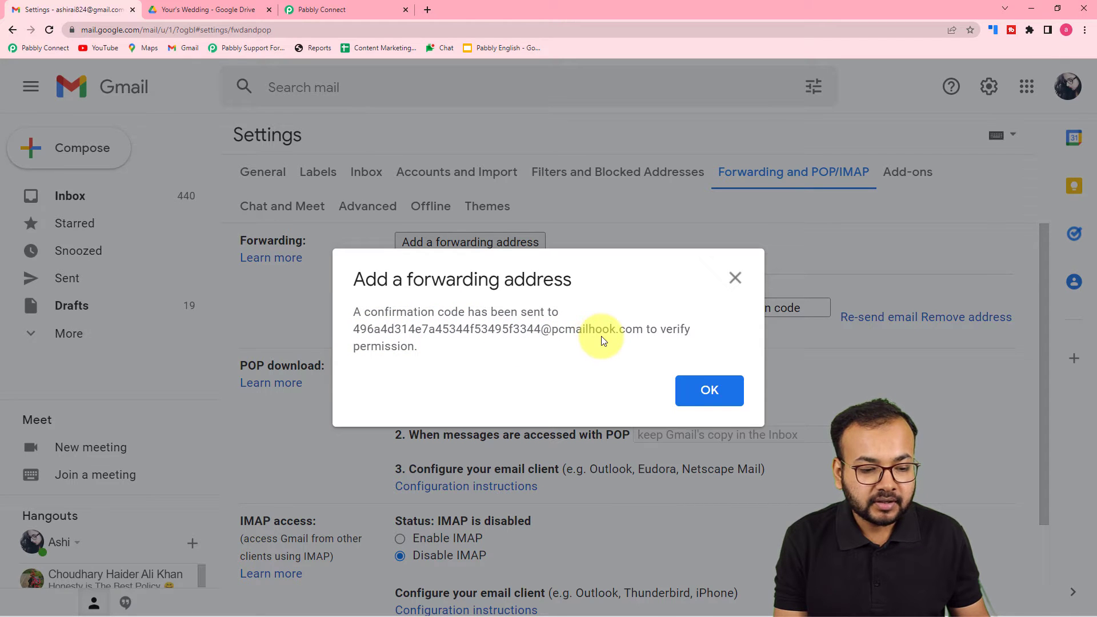
left_click(706, 392)
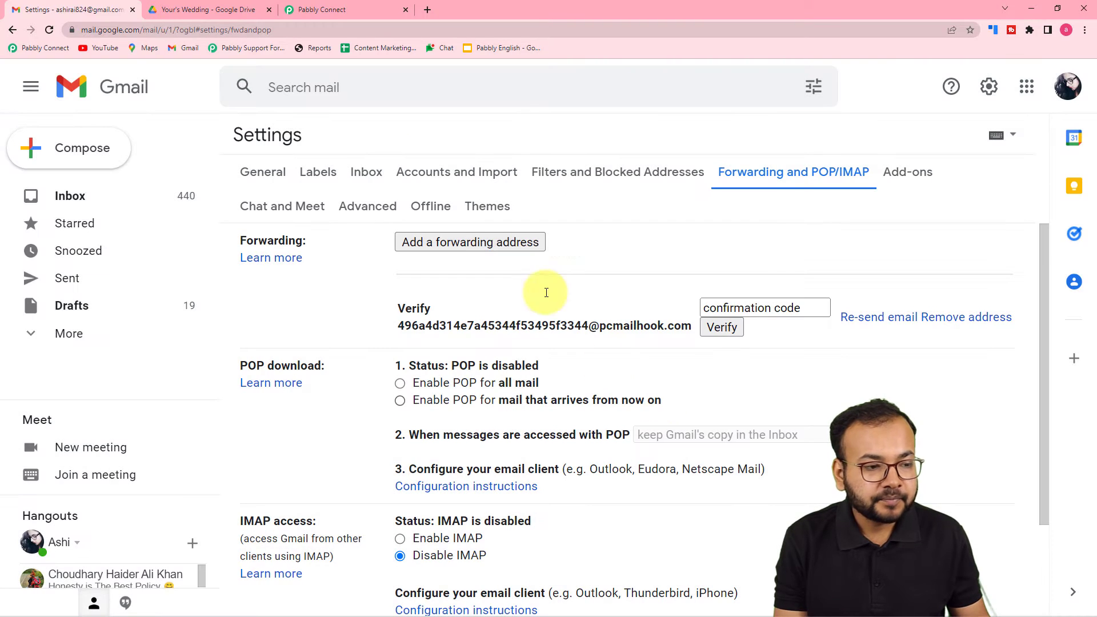
- Expand the captured email's Body Text in Pabbly to reveal the Gmail confirmation code
left_click(327, 15)
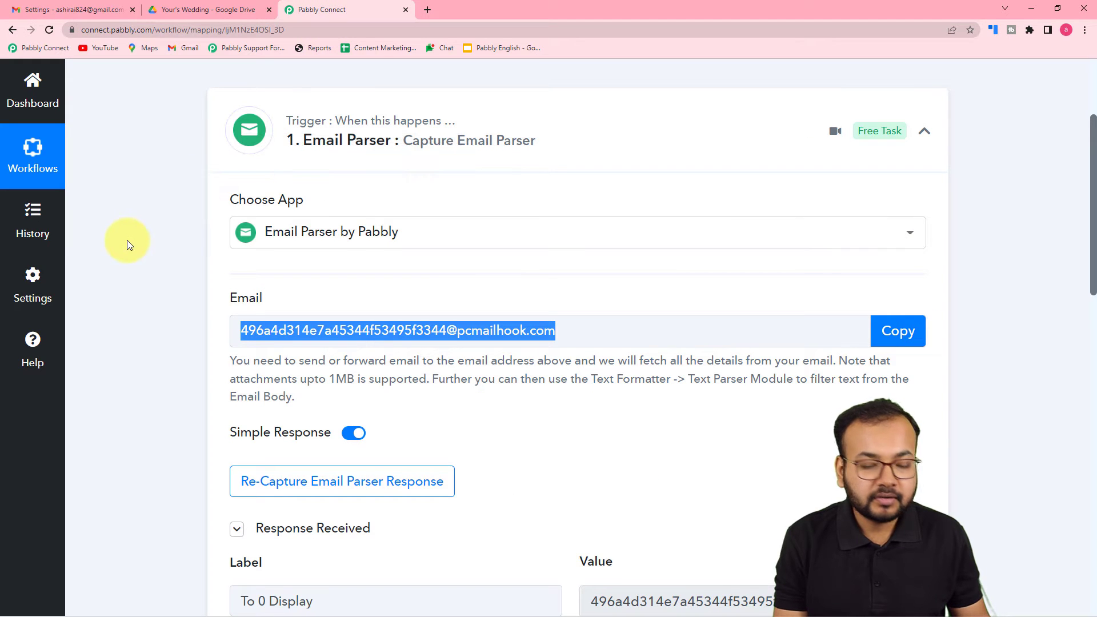
scroll(131, 255, "down", 6)
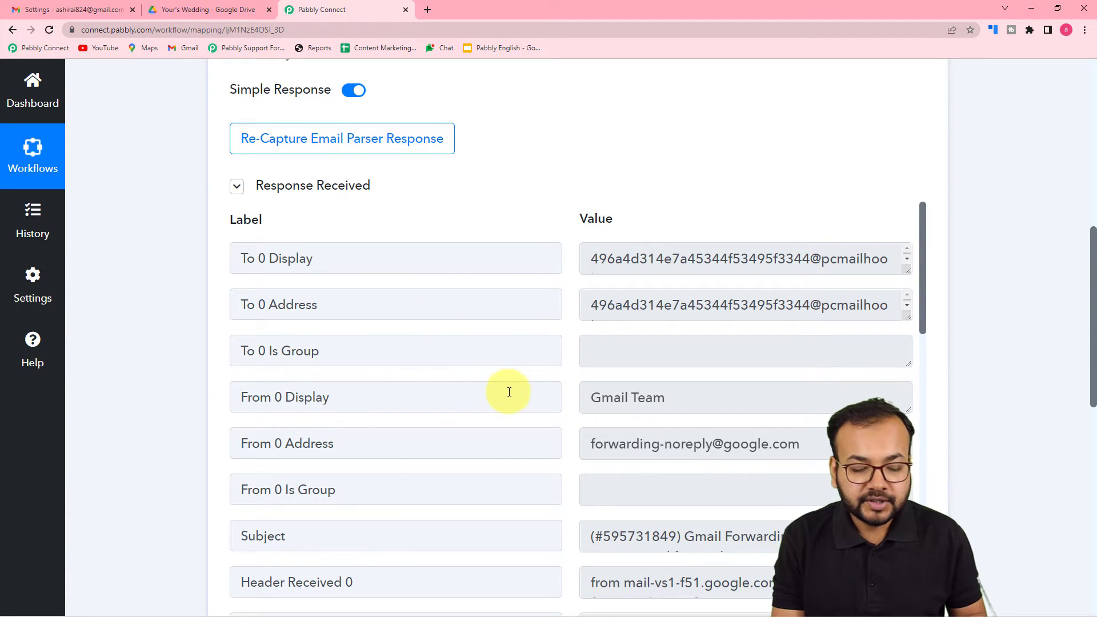
left_click_drag(924, 290, 927, 584)
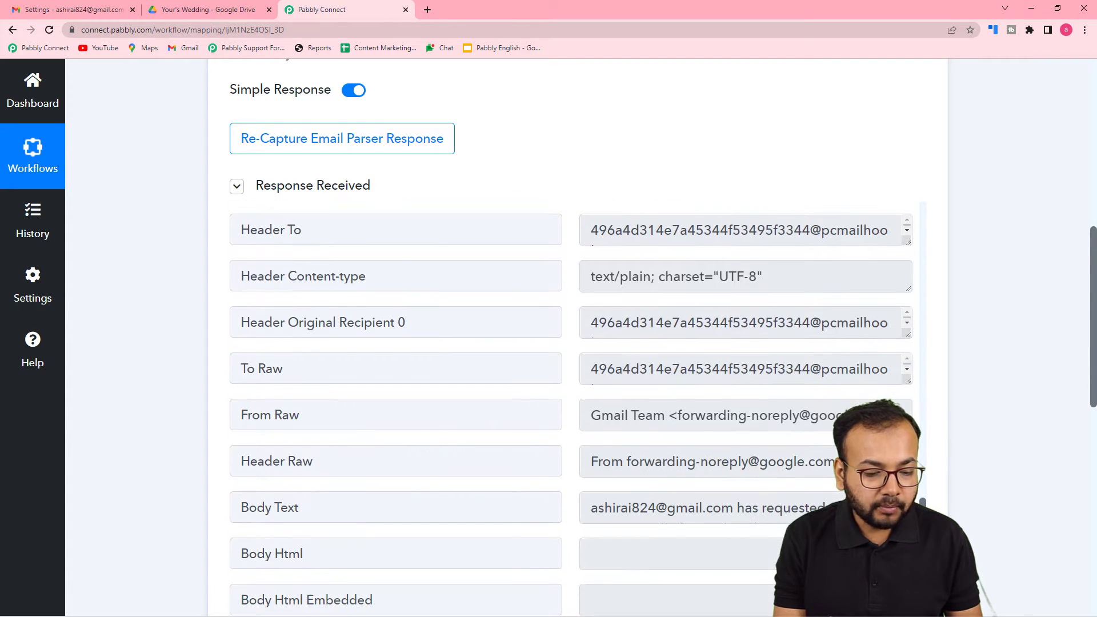
scroll(608, 503, "down", 2)
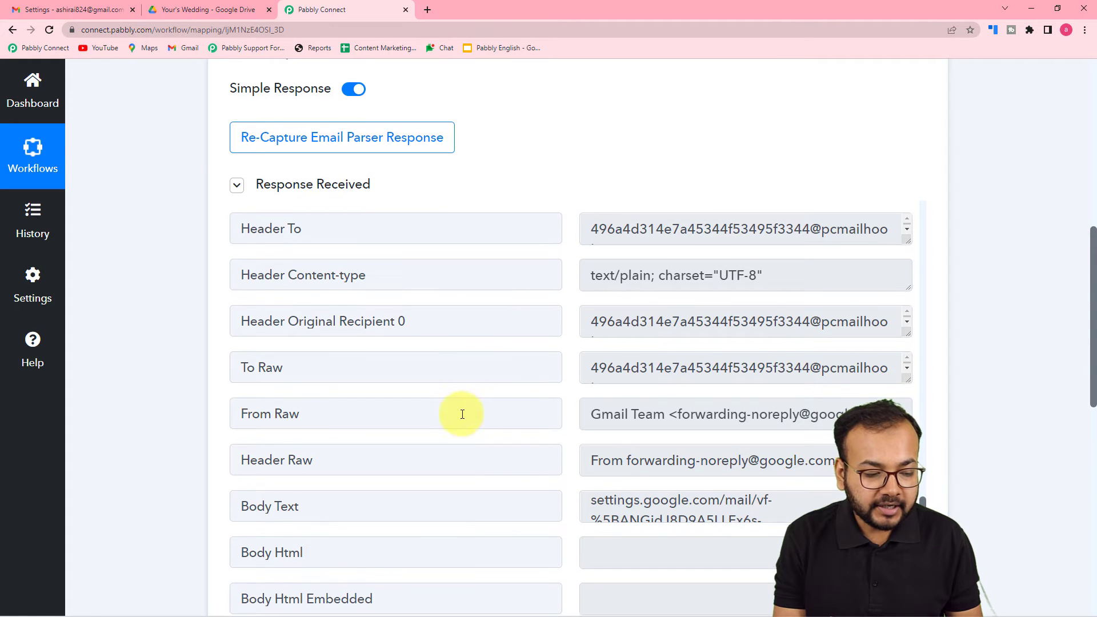
scroll(461, 412, "down", 3)
left_click_drag(906, 348, 908, 458)
scroll(763, 389, "down", 3)
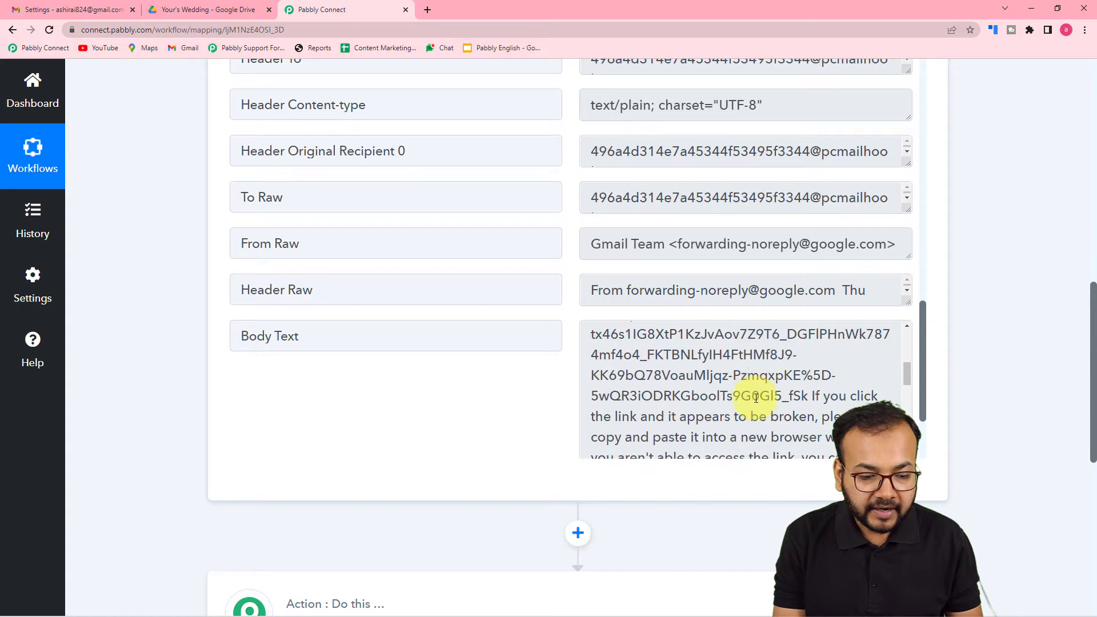
scroll(756, 398, "down", 3)
scroll(755, 398, "up", 2)
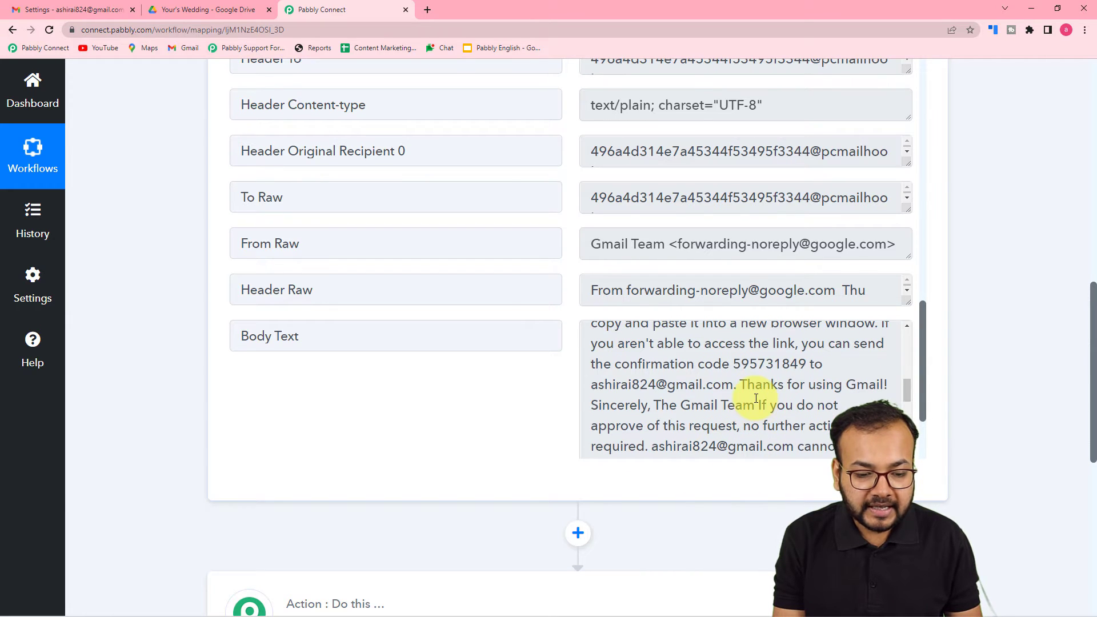
- Copy the confirmation code and place it ready in Gmail's verification field
left_click(732, 368)
left_click_drag(752, 369, 792, 369)
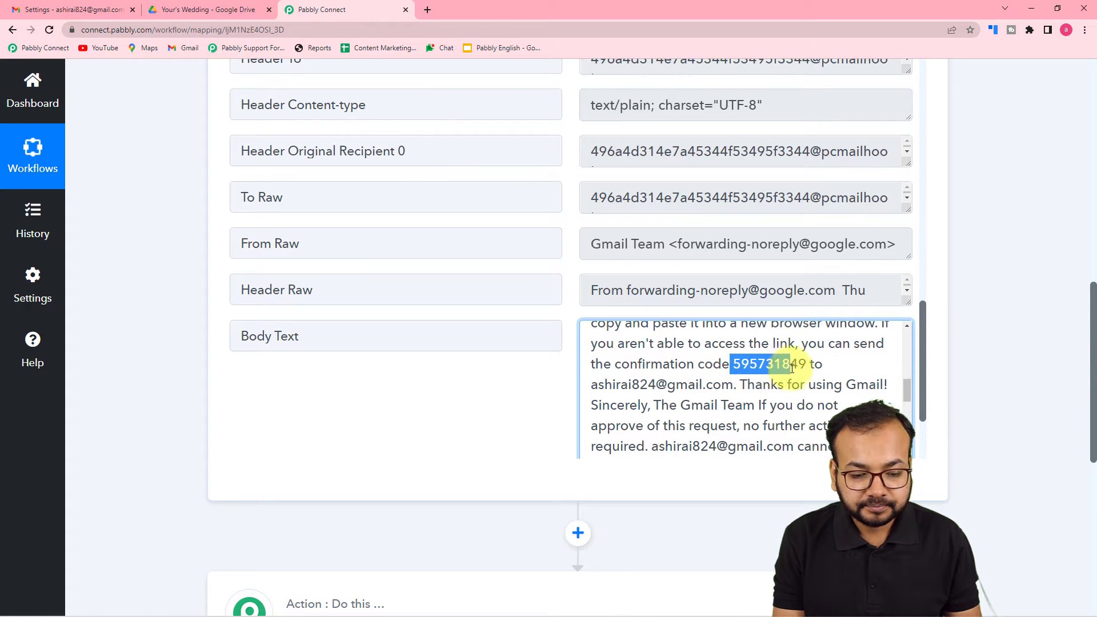
right_click(804, 372)
left_click(828, 386)
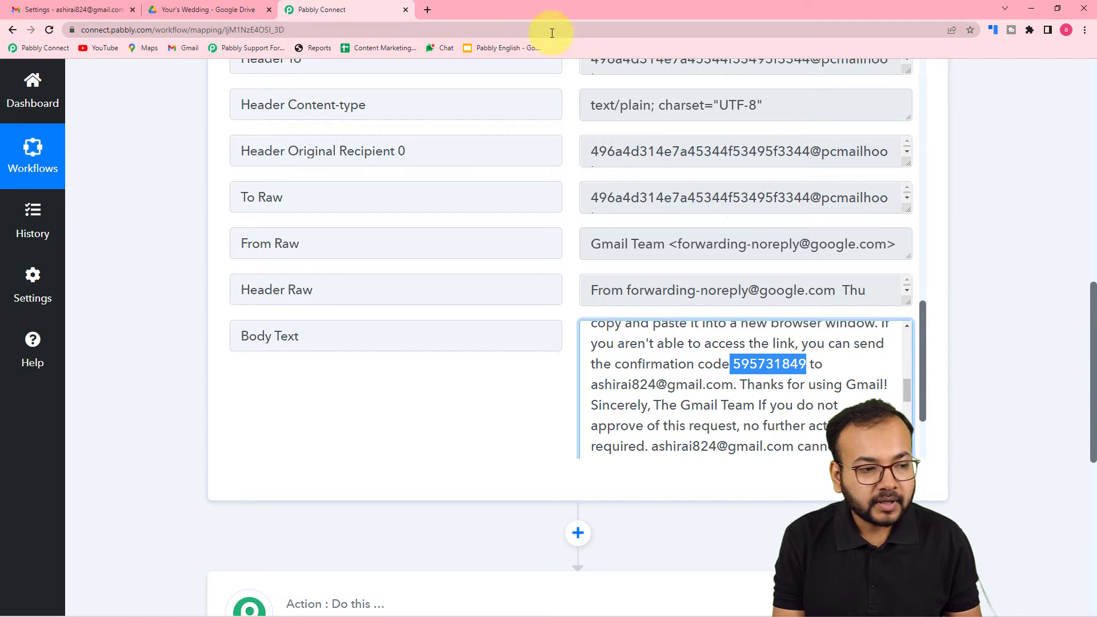
left_click(105, 8)
left_click(788, 309)
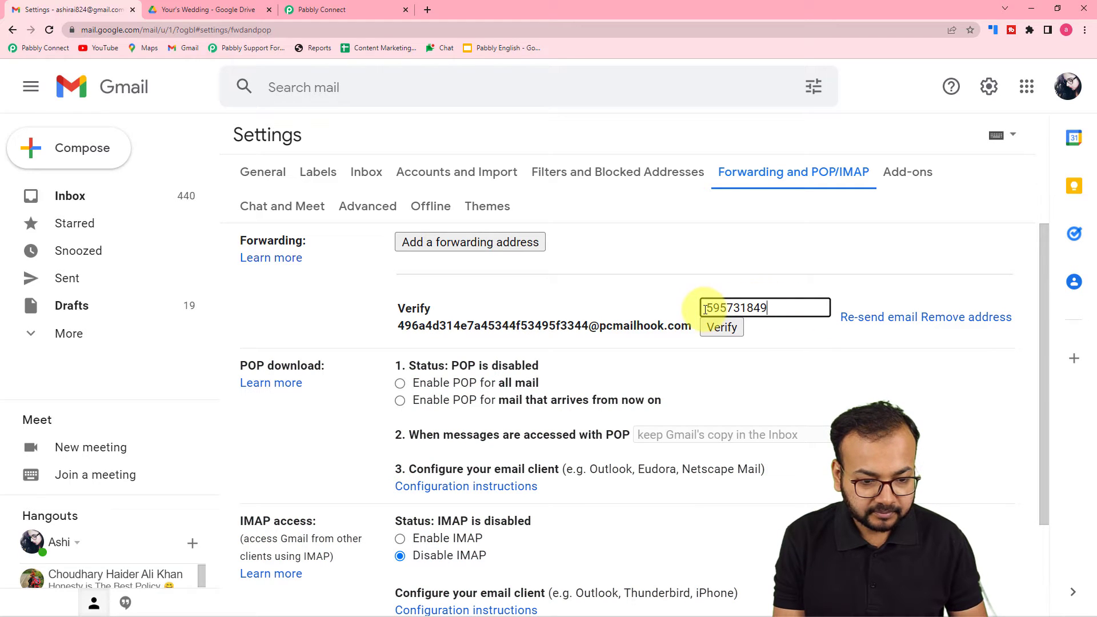
- Verify the parser address with the code, forward a copy of incoming mail to it, and save
left_click(674, 293)
left_click(723, 330)
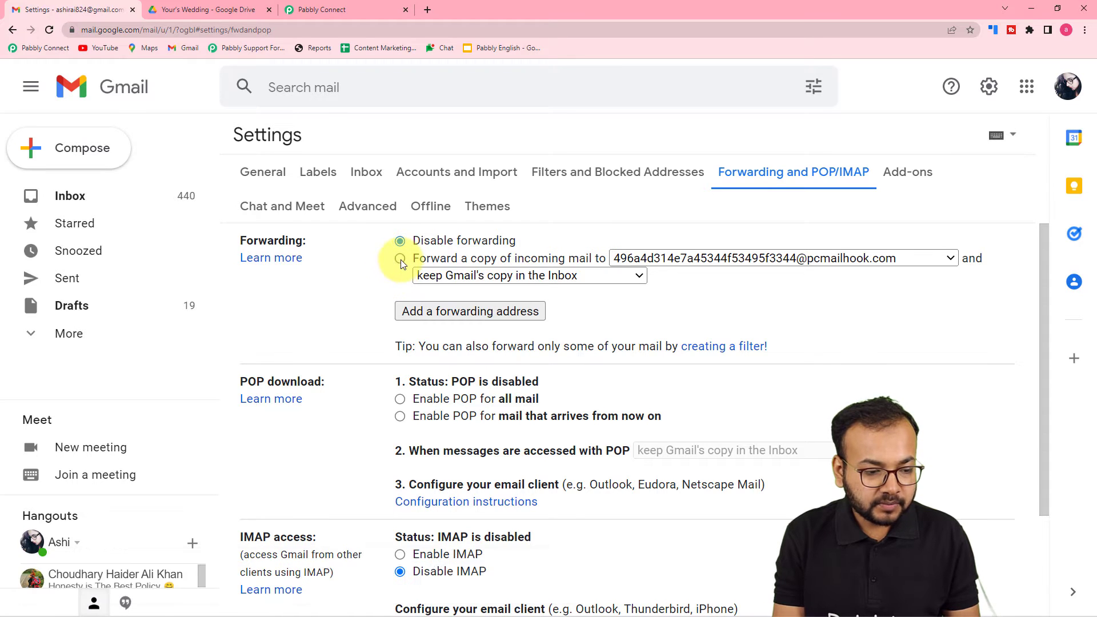
left_click(400, 260)
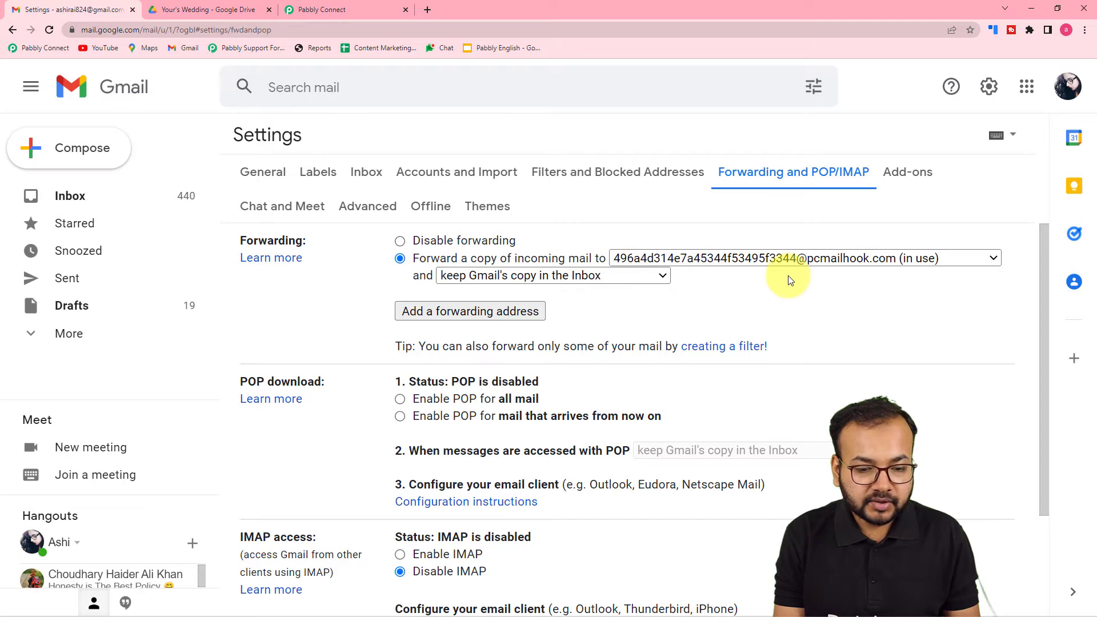
scroll(790, 280, "down", 3)
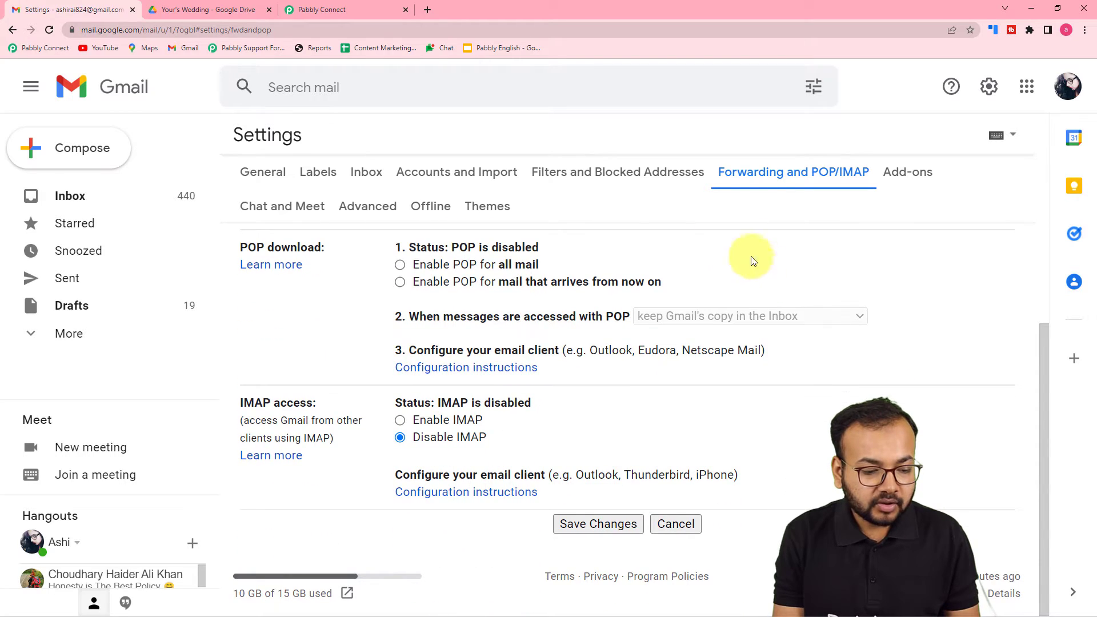
left_click(578, 522)
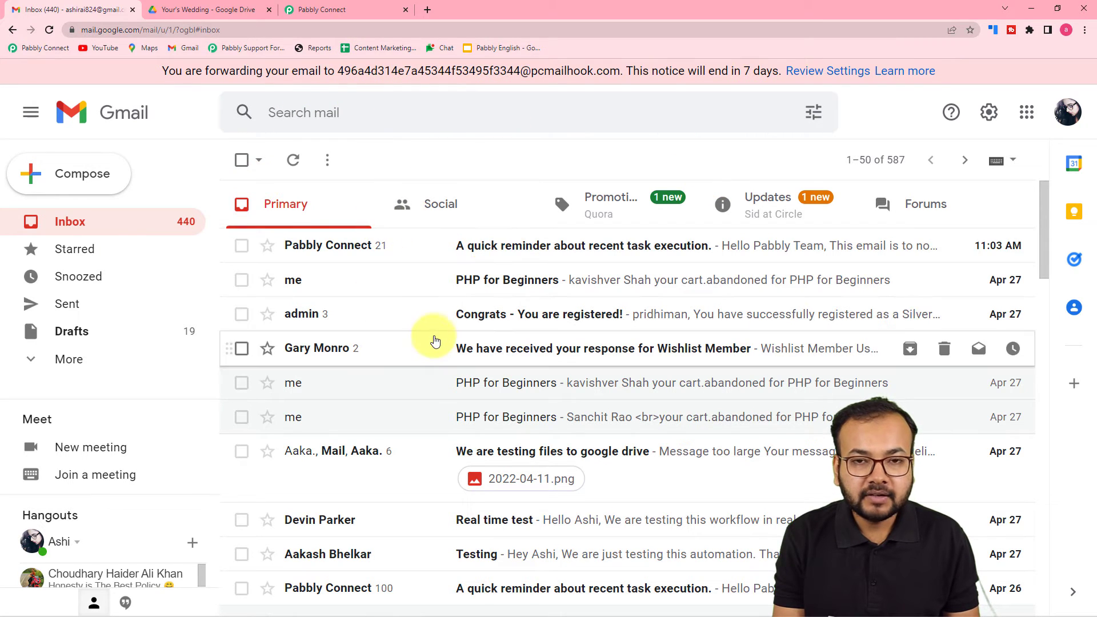
- Re-capture the Email Parser response in Pabbly, confirming with Yes, and open a new browser tab
left_click(312, 16)
scroll(245, 296, "up", 2)
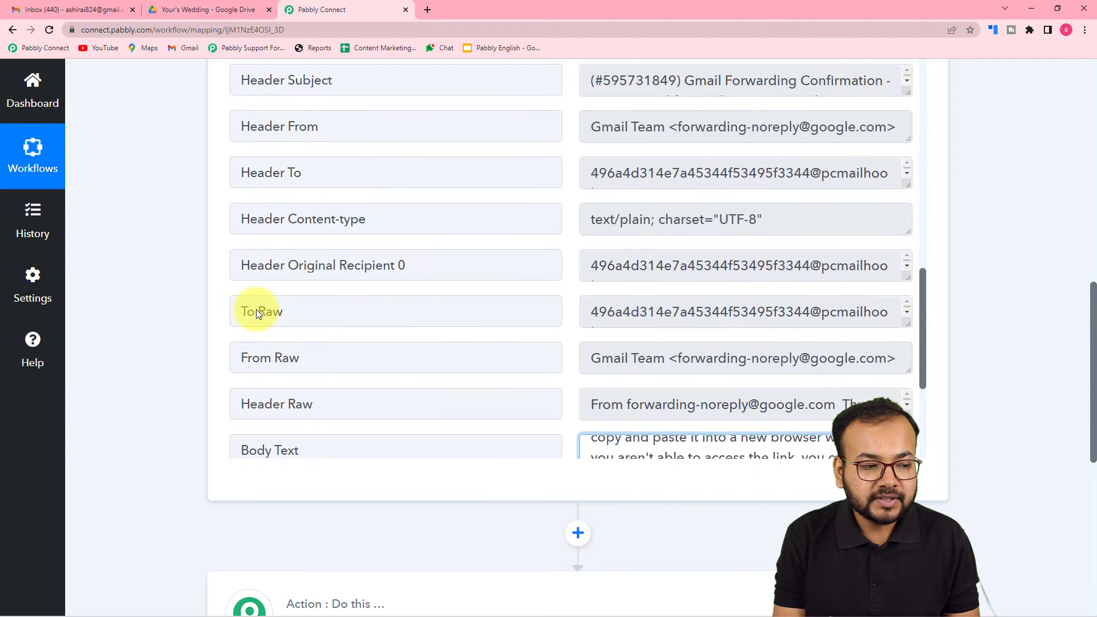
scroll(244, 296, "up", 5)
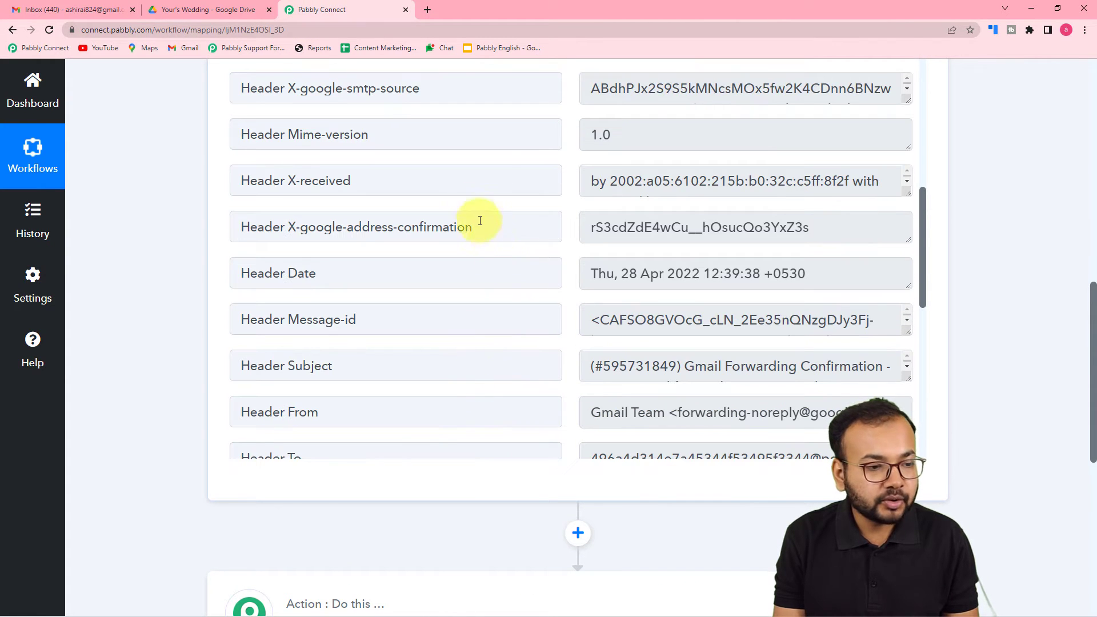
scroll(453, 169, "up", 10)
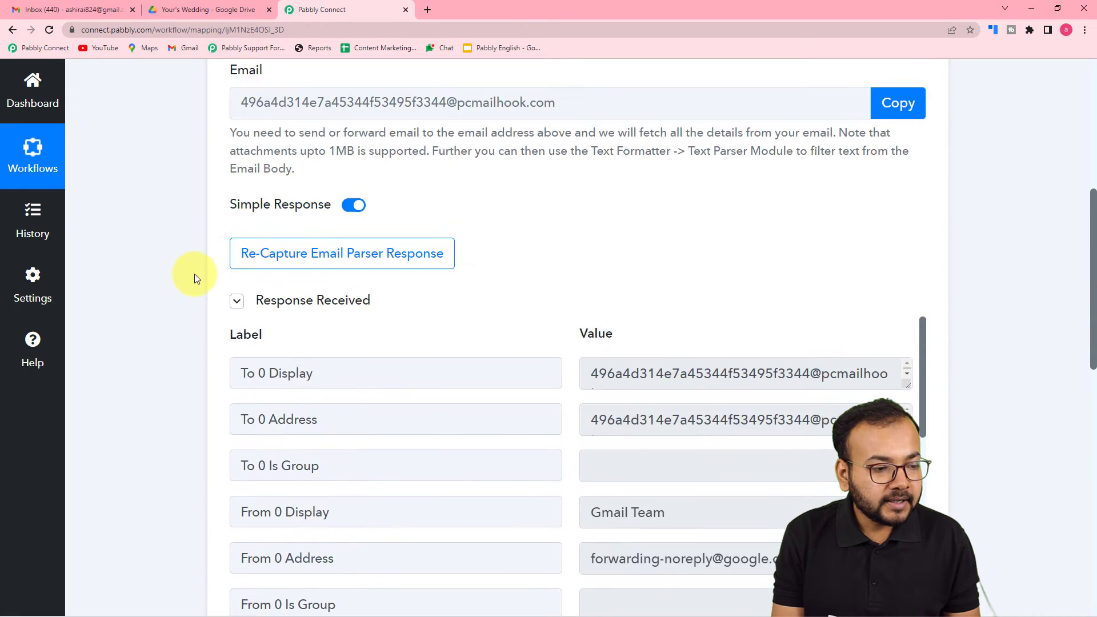
scroll(195, 273, "up", 3)
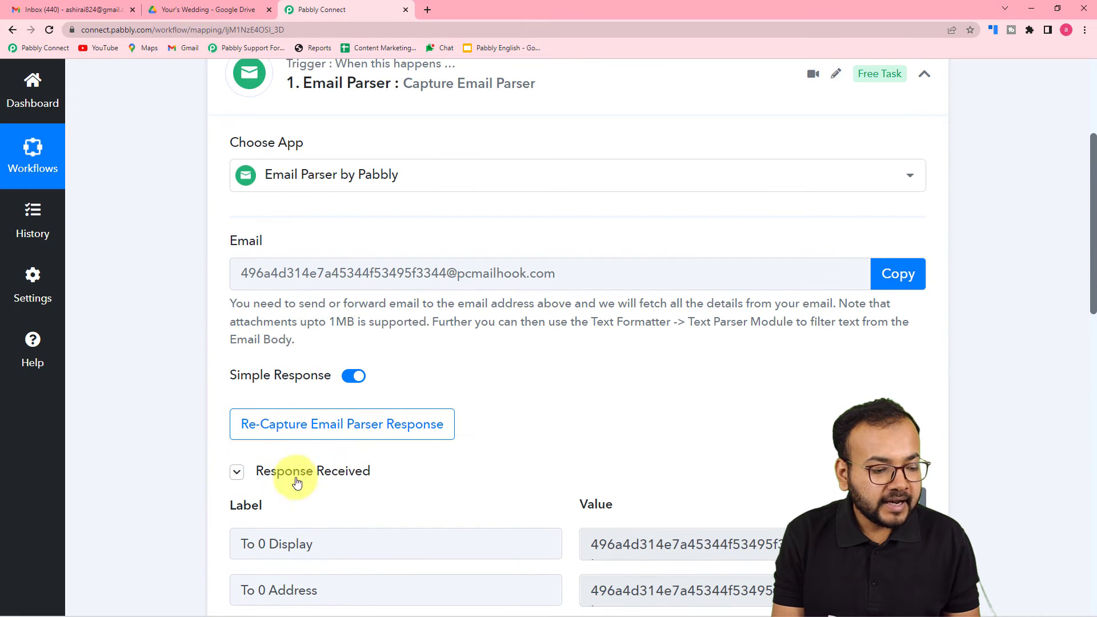
left_click(289, 433)
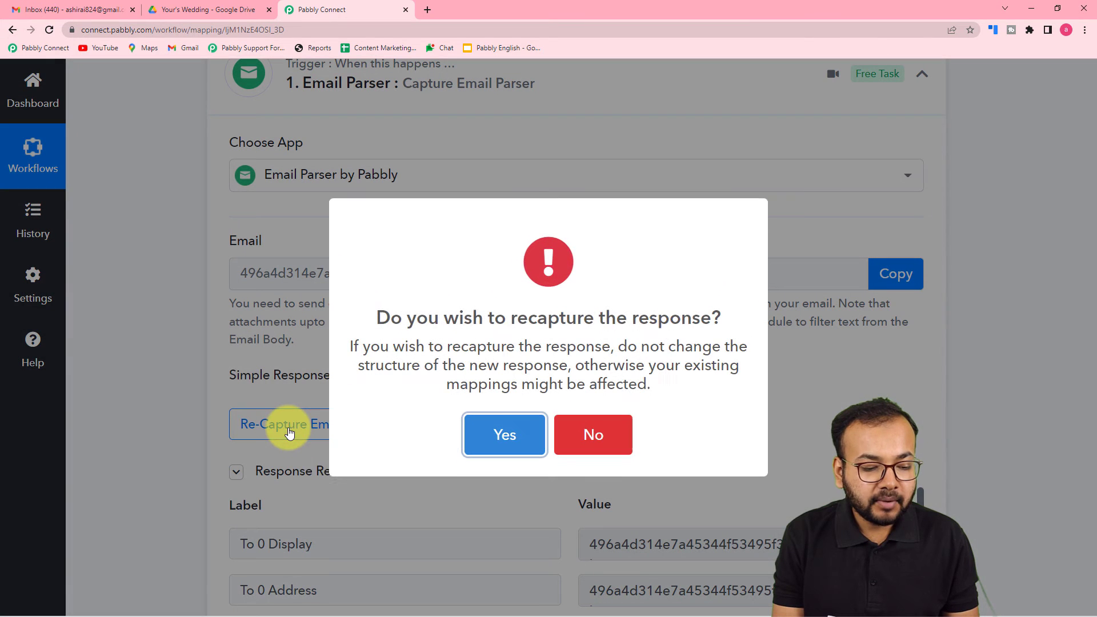
left_click(503, 436)
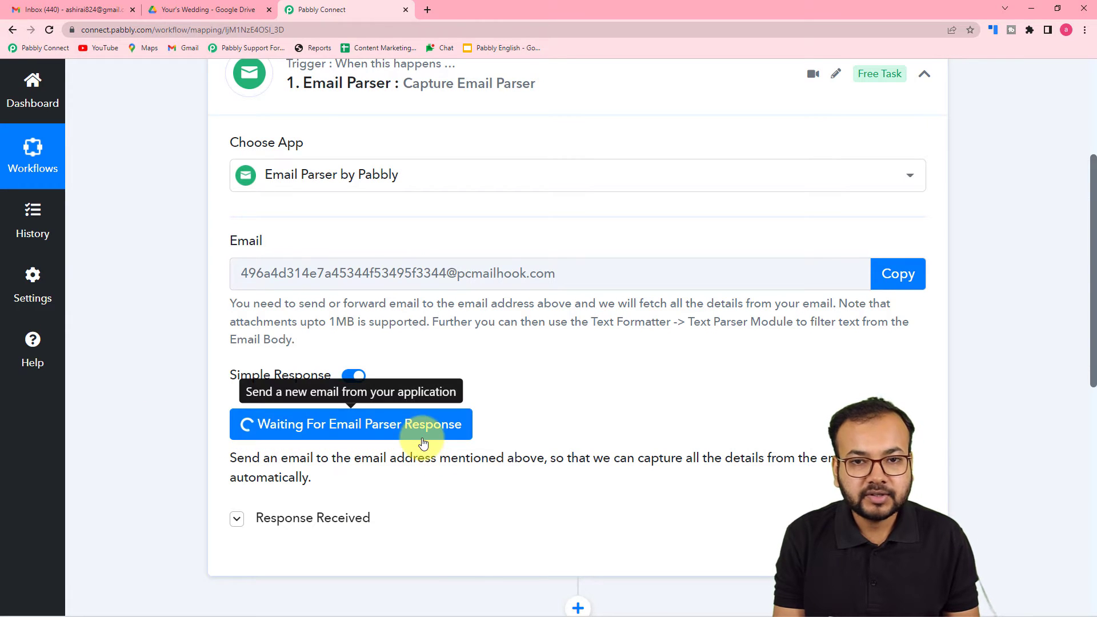
left_click(427, 11)
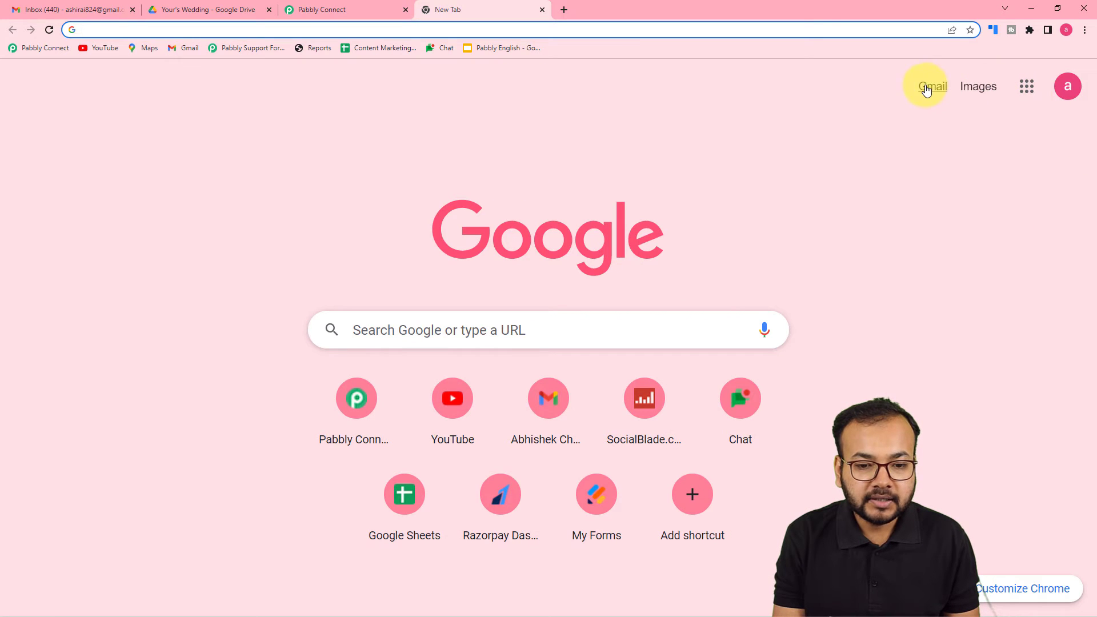
- Open Gmail in the new tab and check which Google account each inbox tab belongs to
left_click(927, 89)
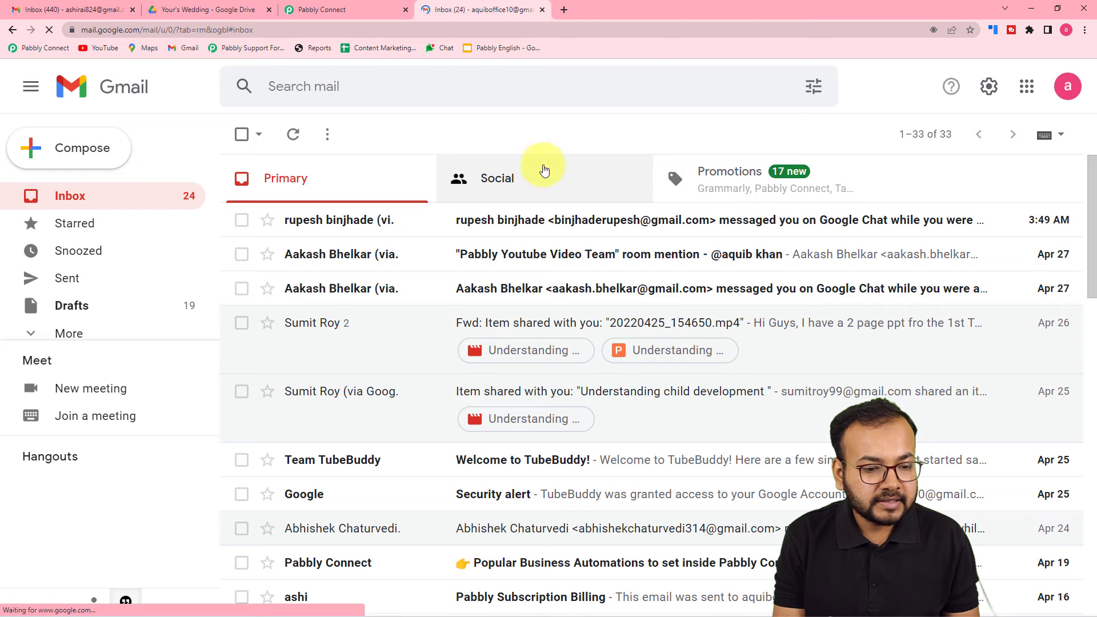
left_click(1068, 87)
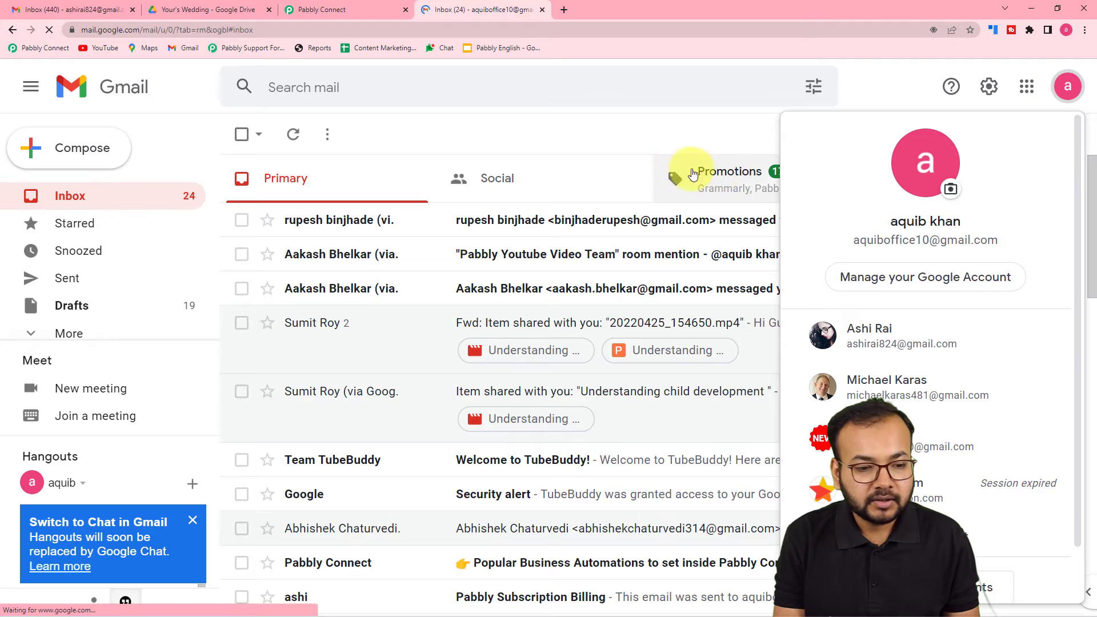
left_click(646, 136)
left_click(74, 7)
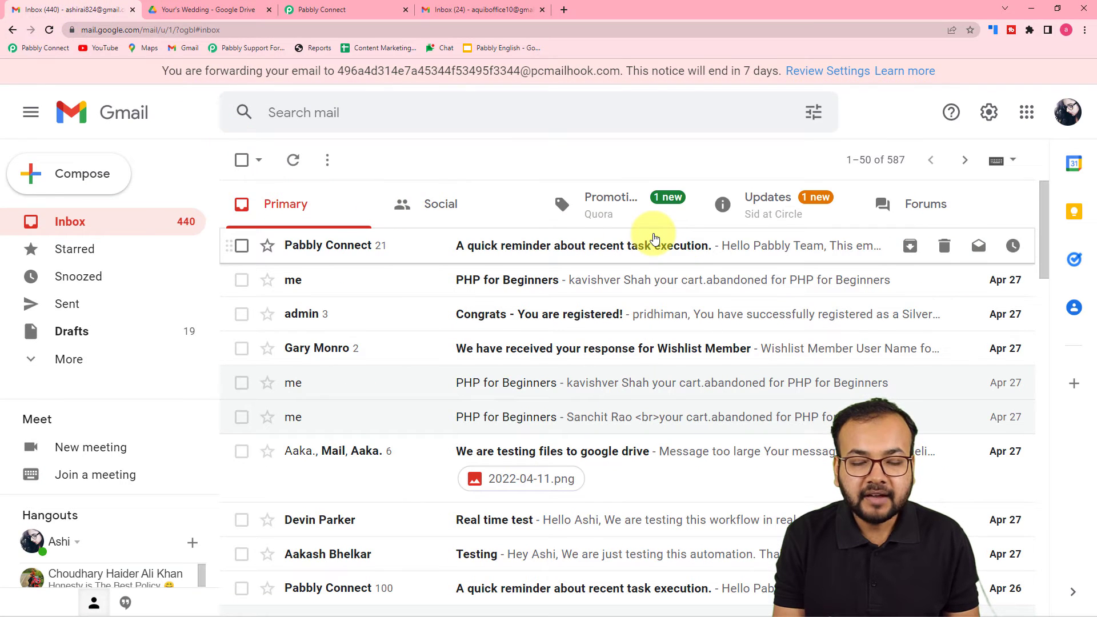
left_click(1068, 112)
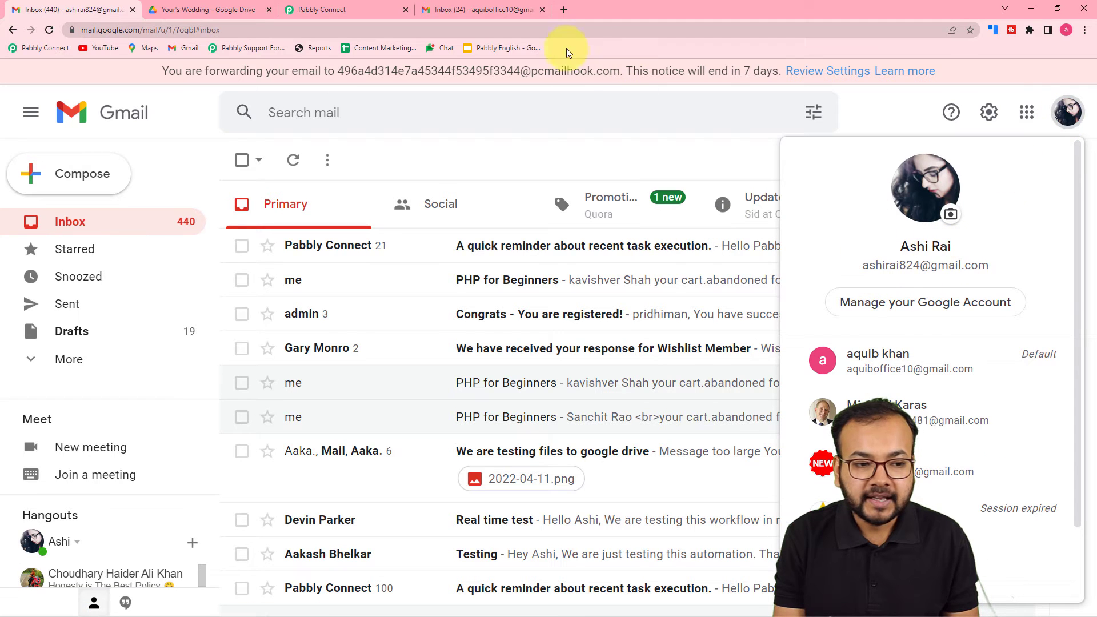
left_click(515, 149)
left_click(492, 12)
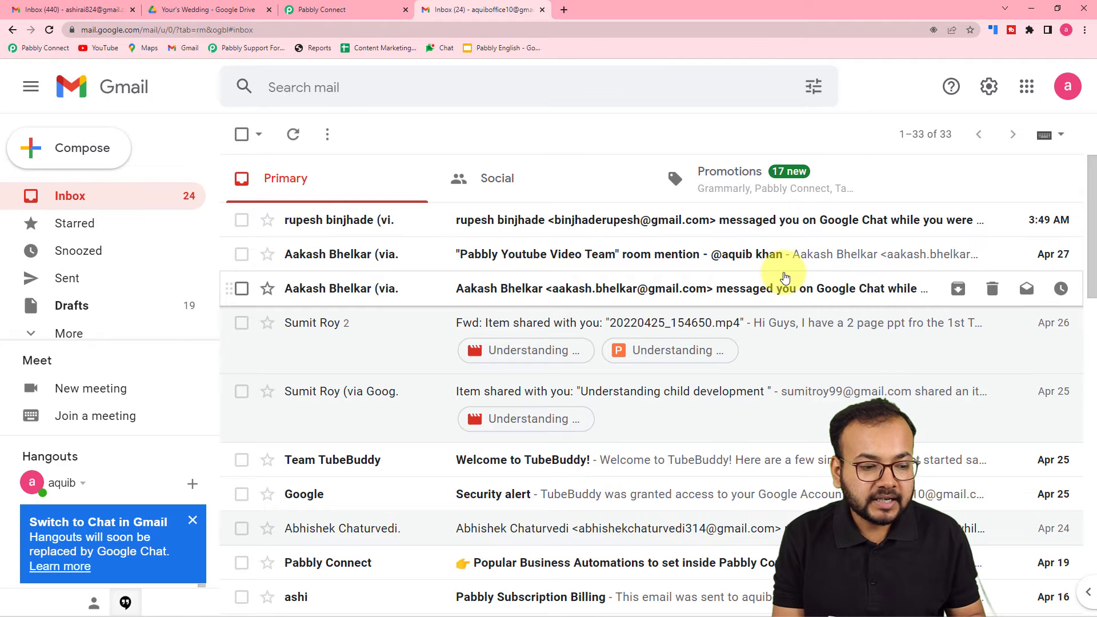
left_click(83, 10)
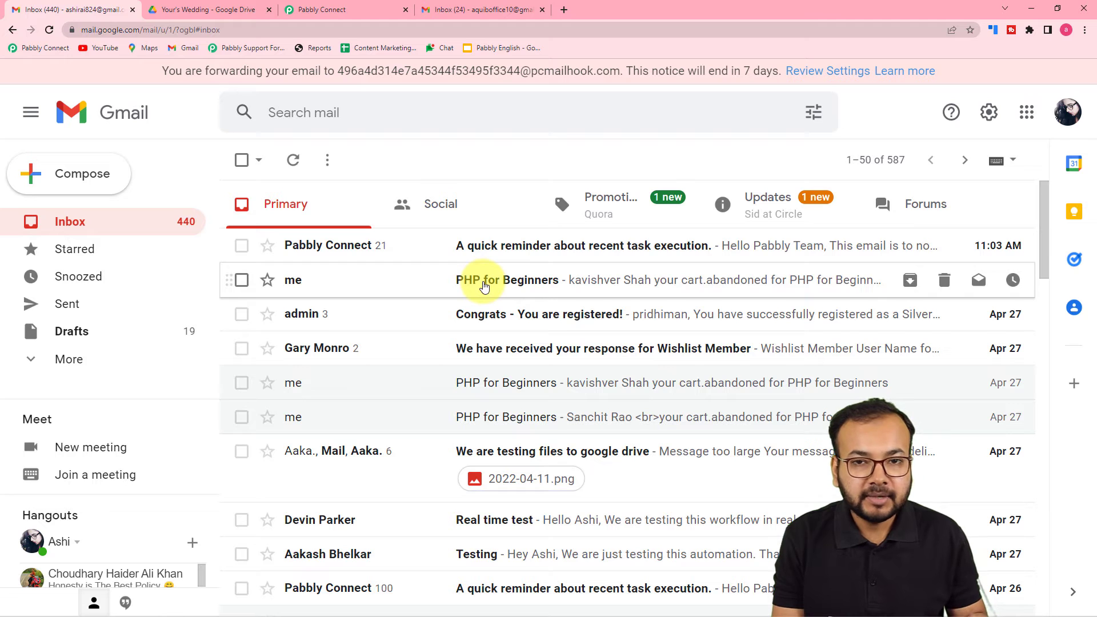
left_click(481, 6)
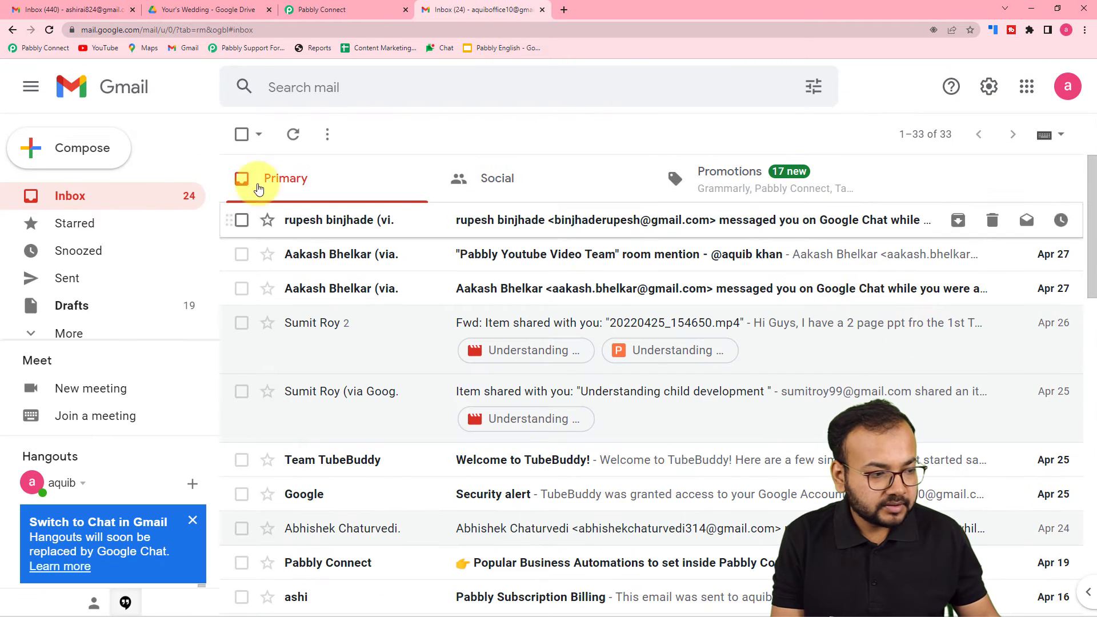
left_click(92, 150)
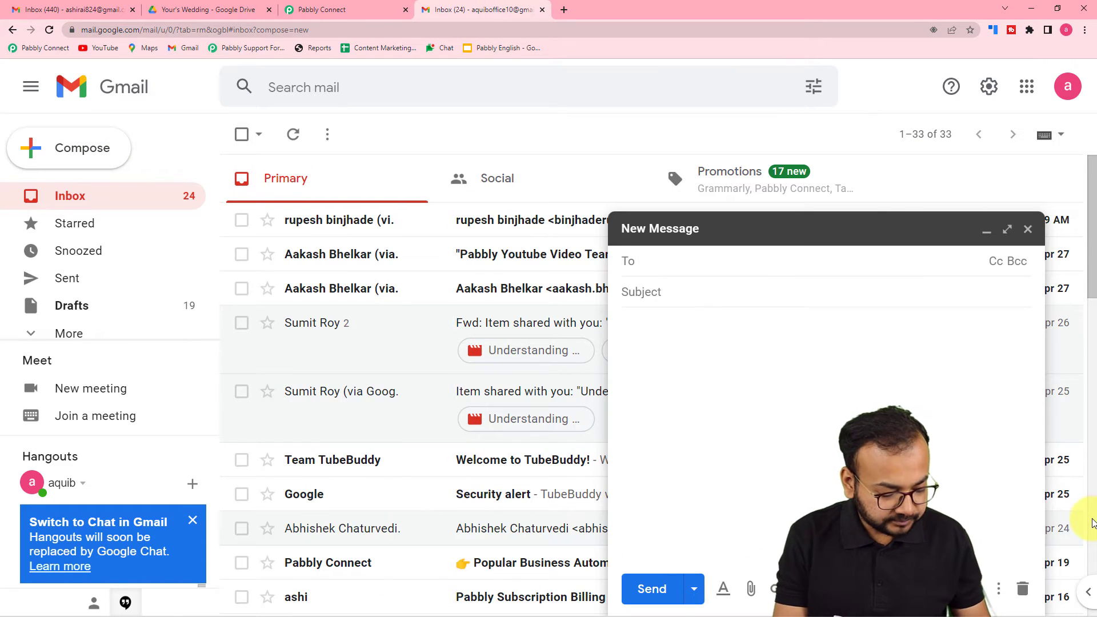
- Send 'New Email with Attachment' with thrivecart.png attached to the forwarding account
type("as")
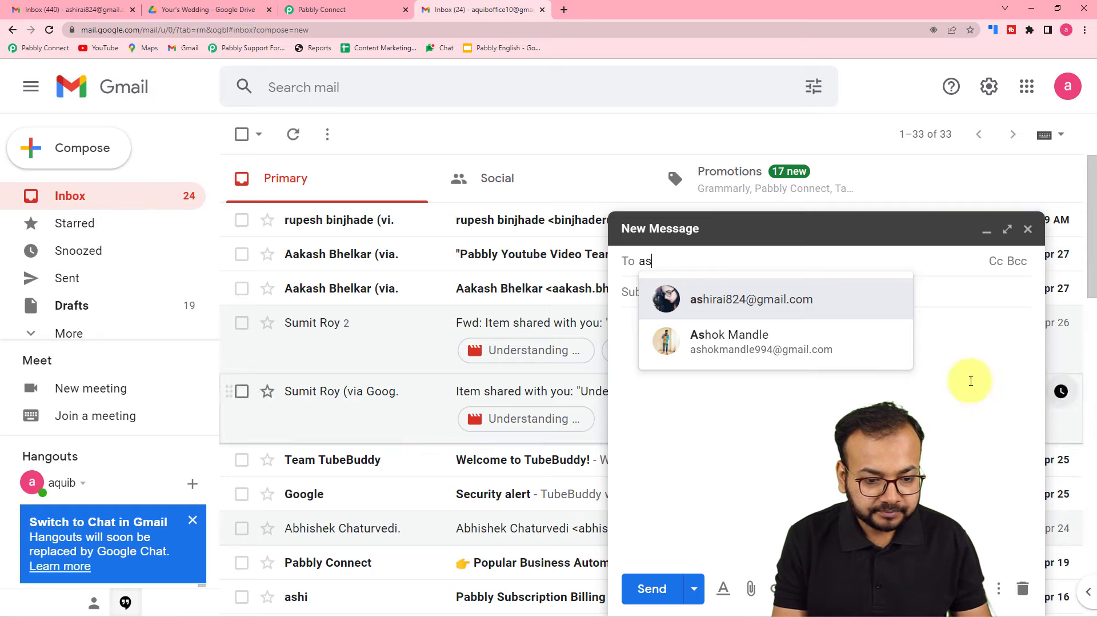
left_click(806, 309)
left_click(749, 292)
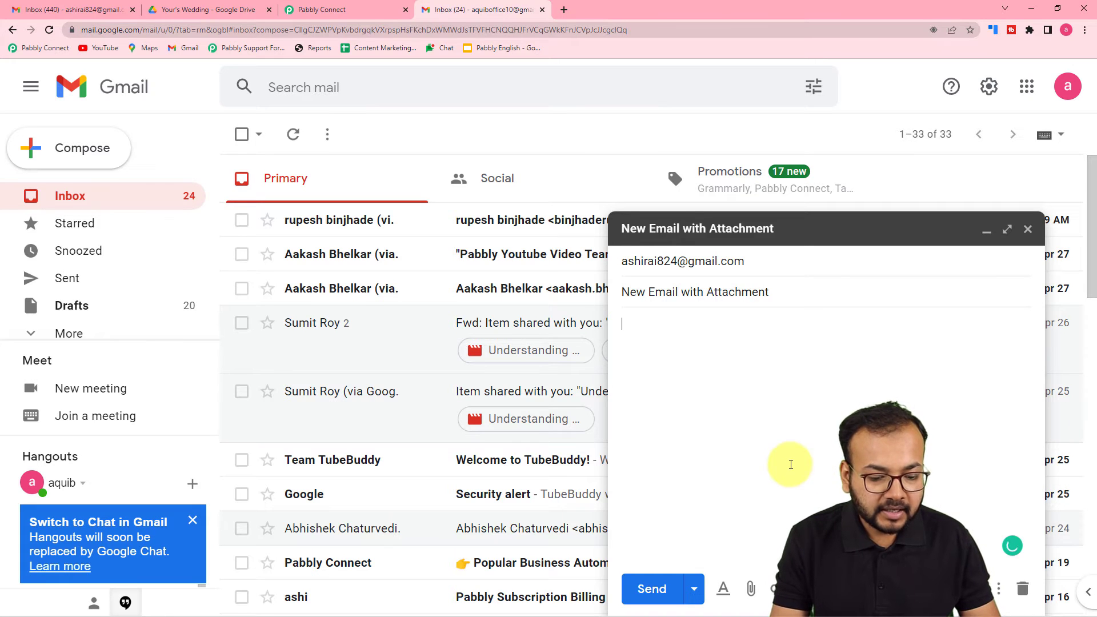
left_click(752, 590)
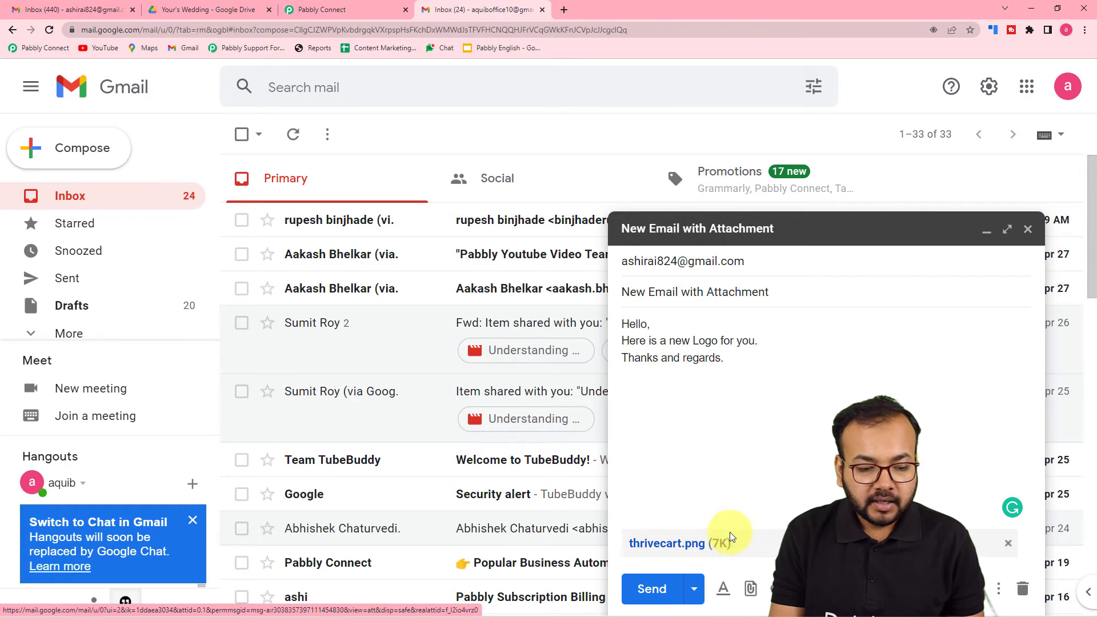
left_click(648, 595)
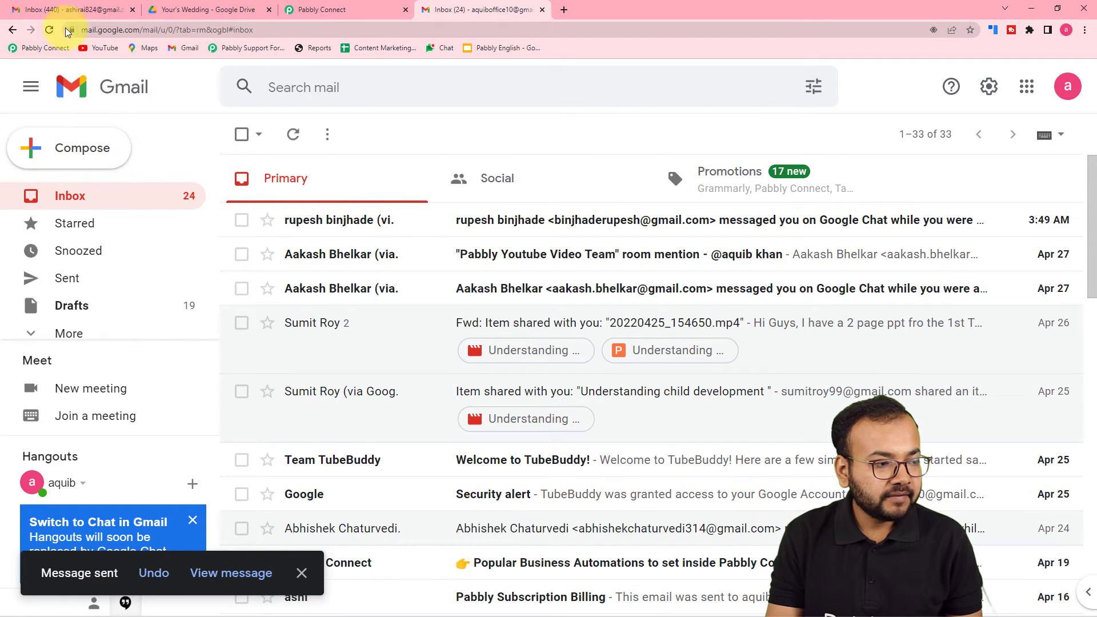
- Open the New Email with Attachment message in the receiving Gmail account, then return to Pabbly Connect
left_click(80, 9)
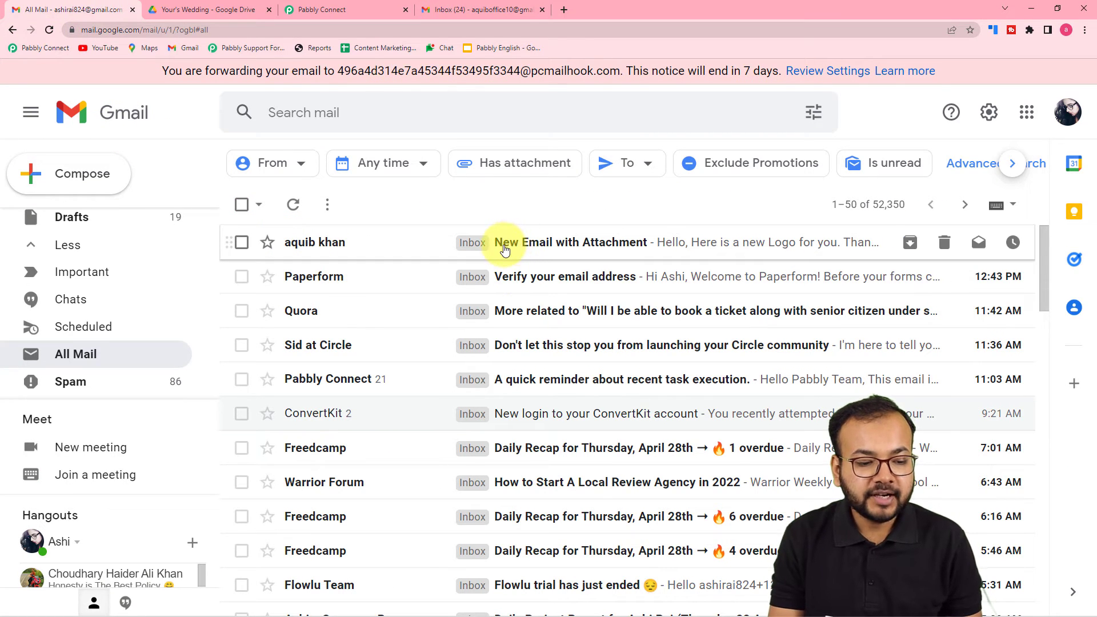
left_click(611, 252)
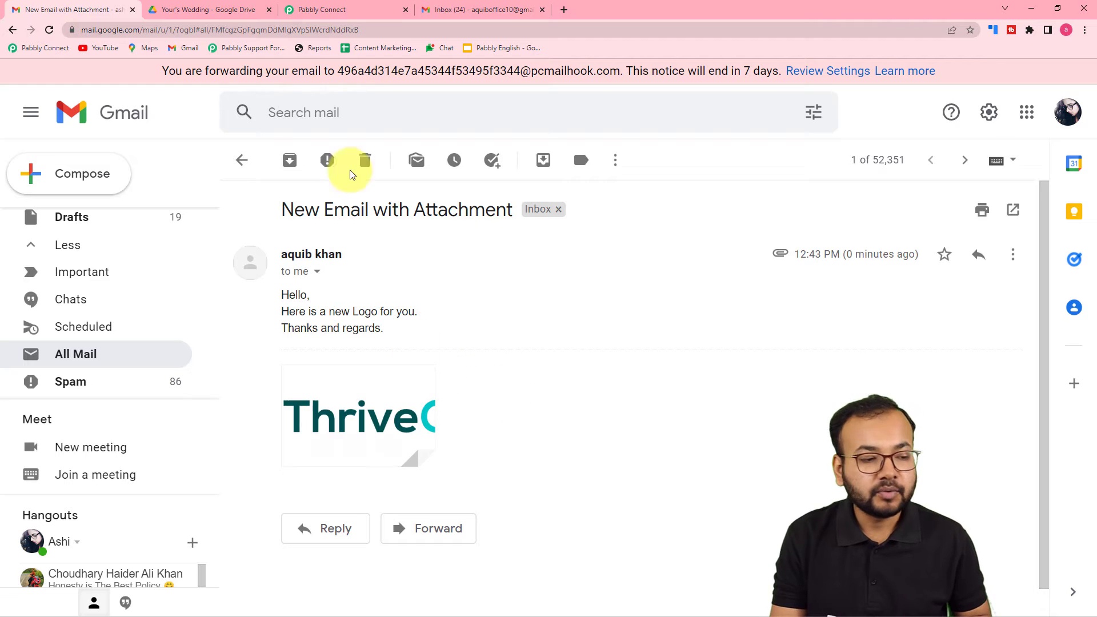
left_click(320, 10)
scroll(566, 309, "down", 5)
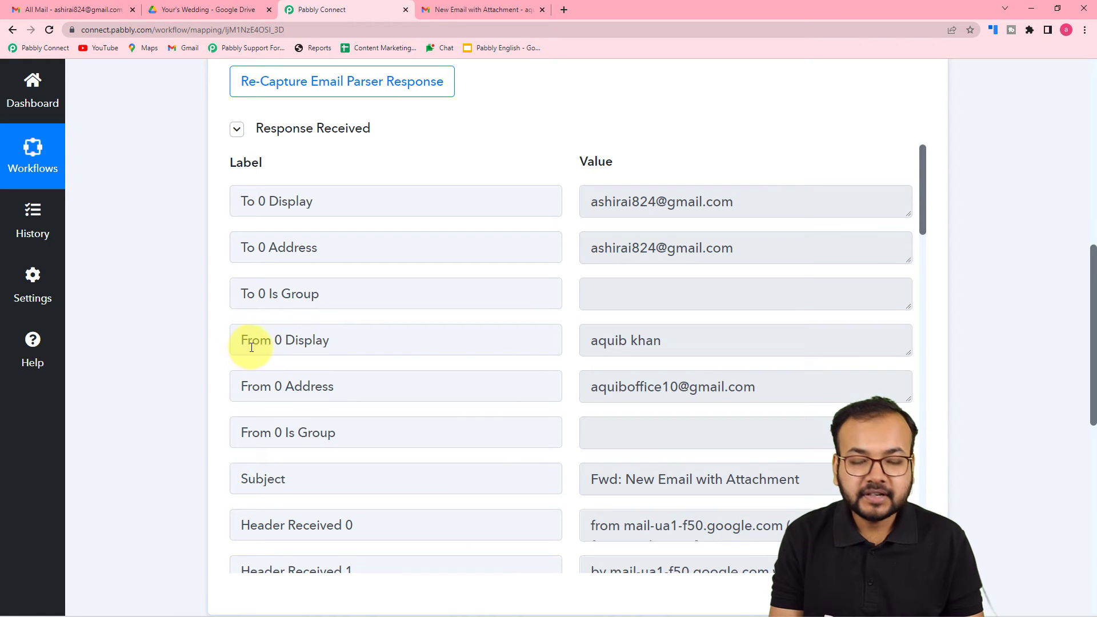
- Scroll through Response Received and enlarge the Body Text box to show the full forwarded message
scroll(476, 385, "down", 2)
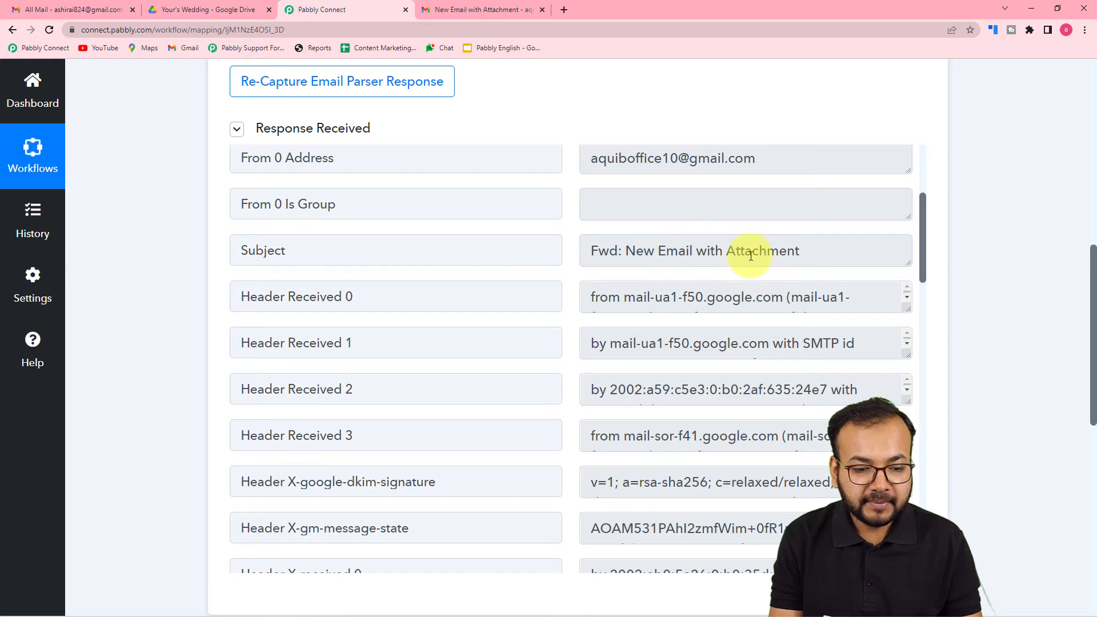
scroll(473, 317, "down", 7)
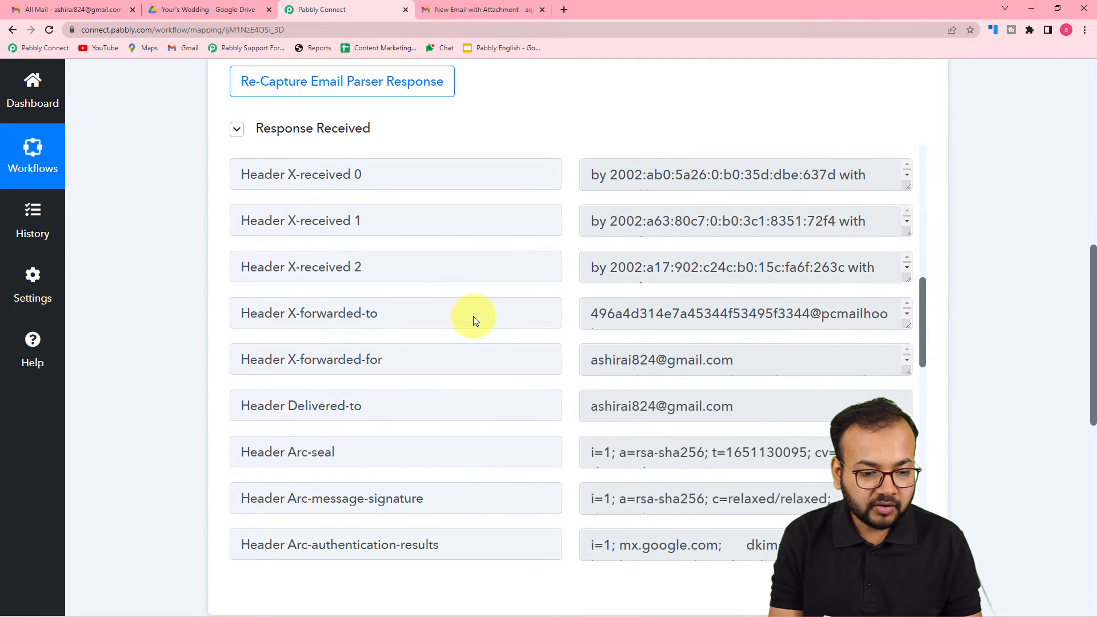
scroll(473, 317, "down", 4)
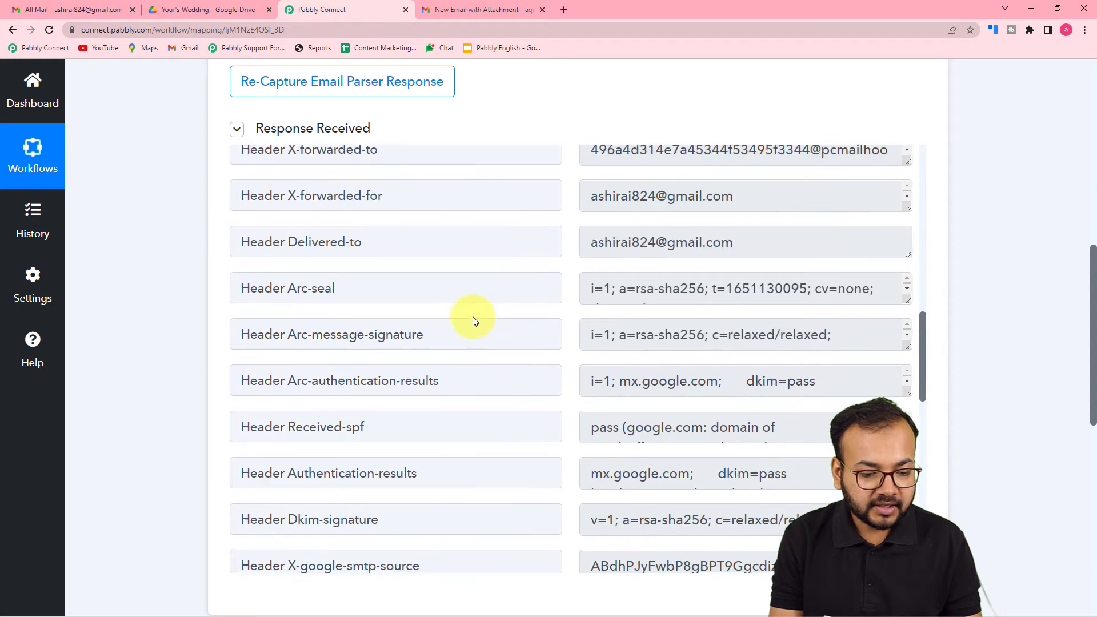
scroll(473, 316, "down", 7)
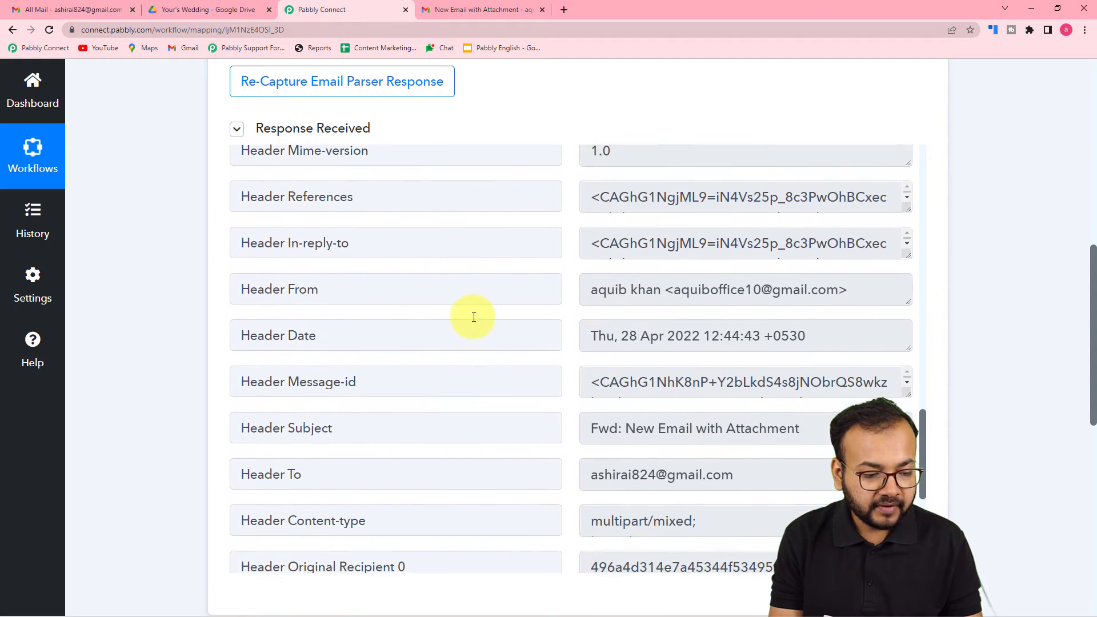
scroll(474, 318, "down", 2)
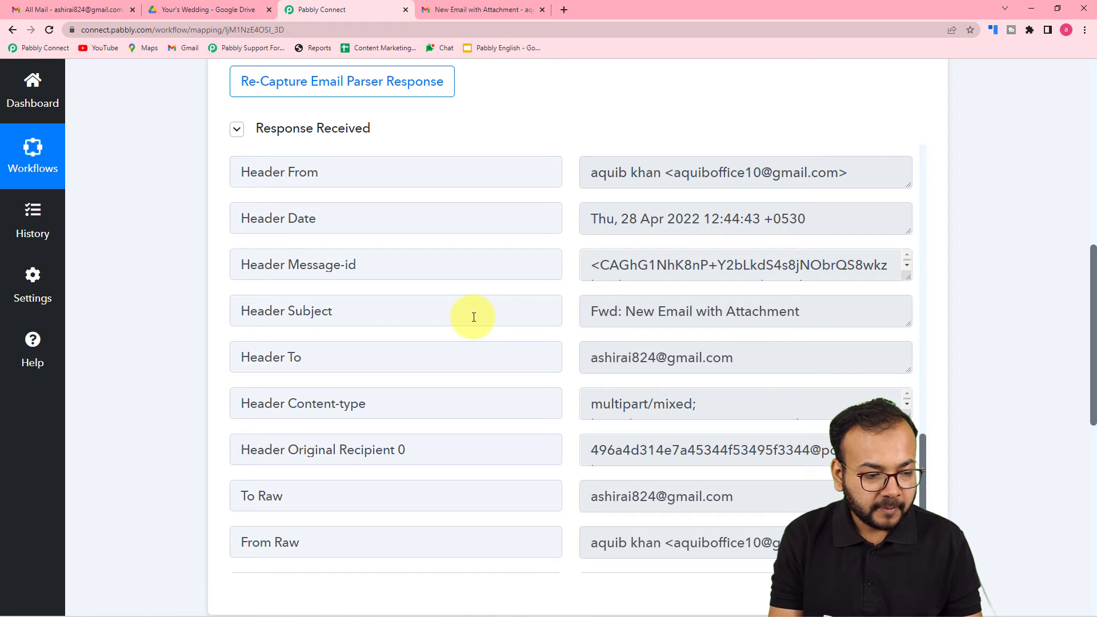
scroll(473, 317, "down", 4)
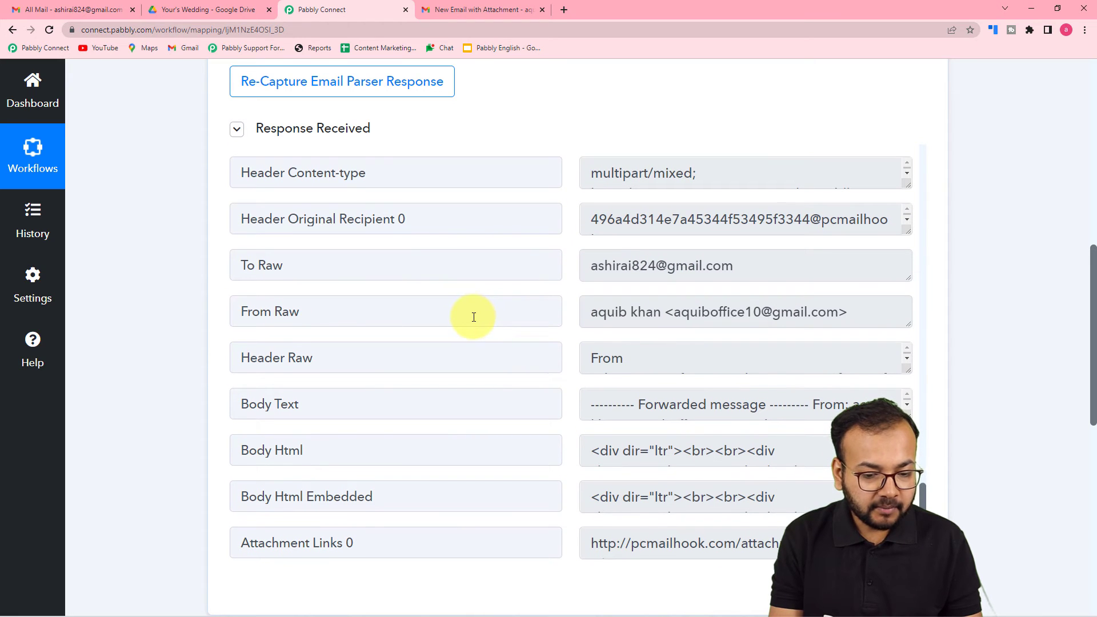
left_click_drag(909, 418, 910, 543)
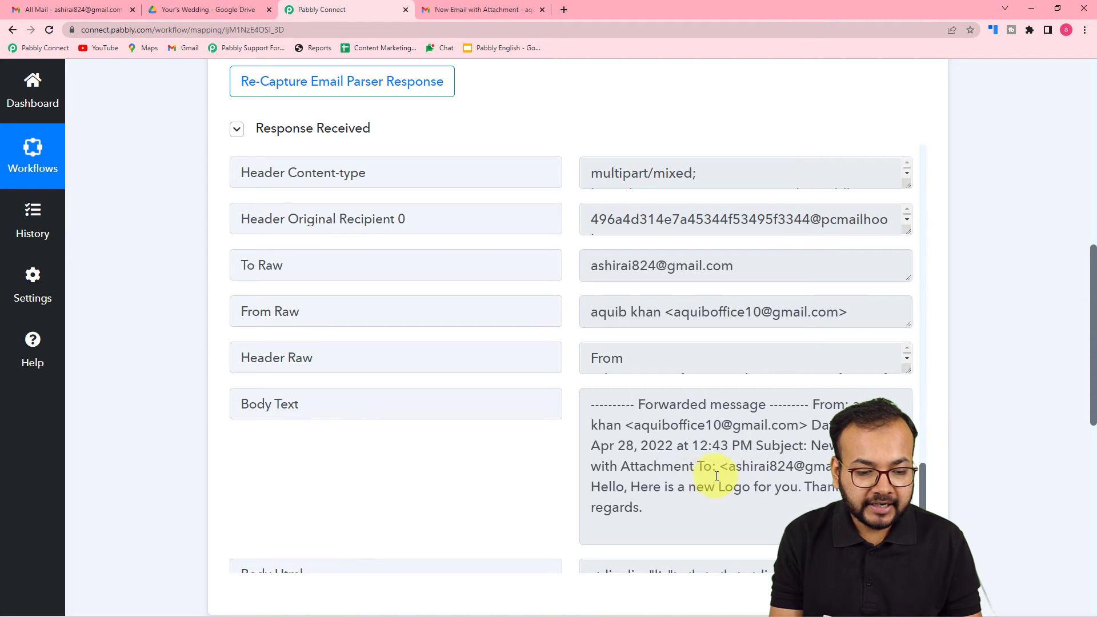
- Select the full Attachment Links 0 URL and bring up its context menu
scroll(485, 379, "down", 3)
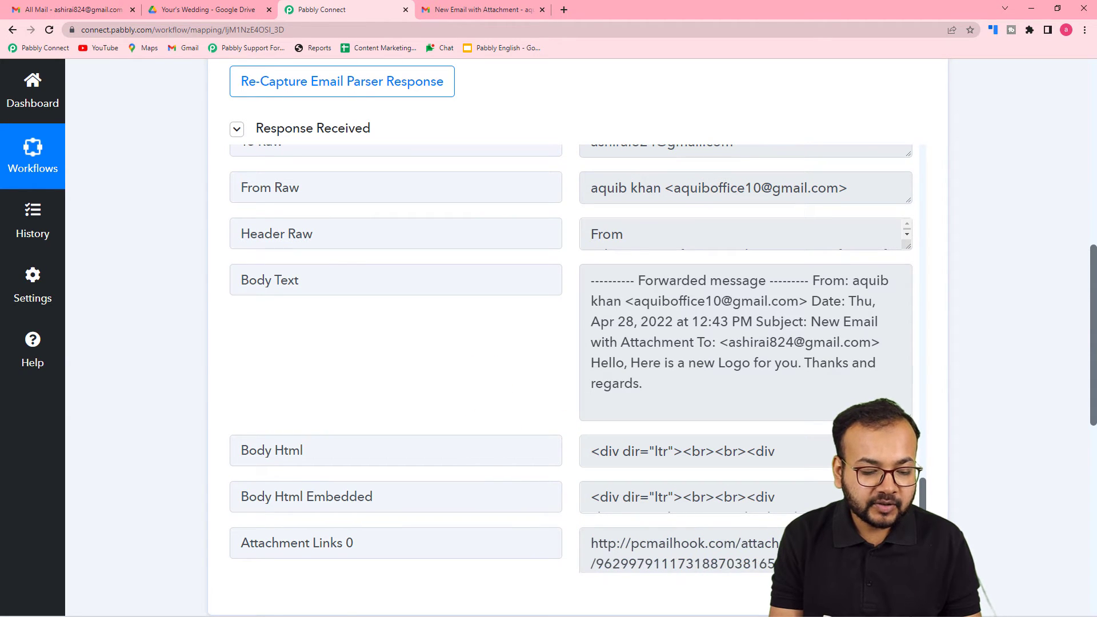
scroll(560, 449, "down", 1)
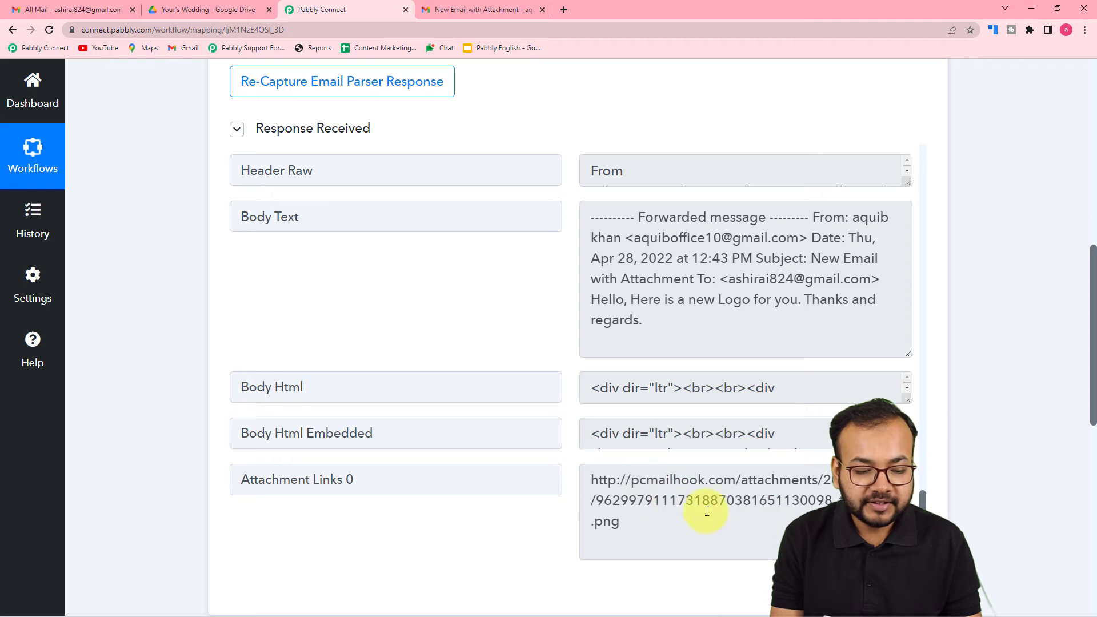
left_click_drag(617, 524, 609, 490)
right_click(609, 490)
- Open the Attachment Links 0 URL in a new tab and compare it with Gmail's thrivecart.png attachment
left_click(625, 524)
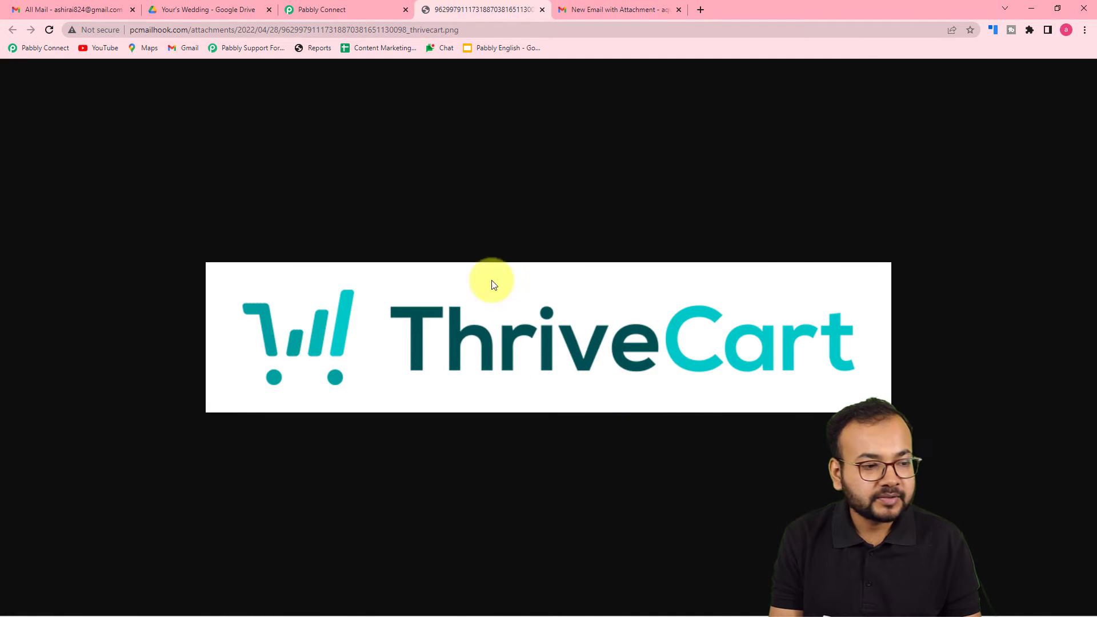
left_click(89, 10)
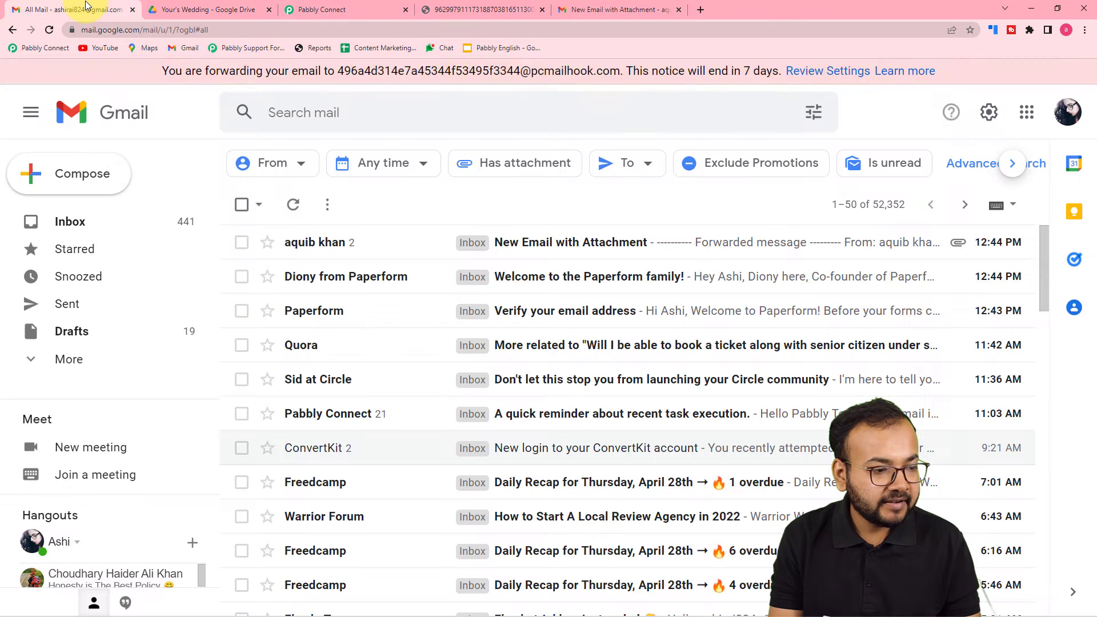
left_click(574, 244)
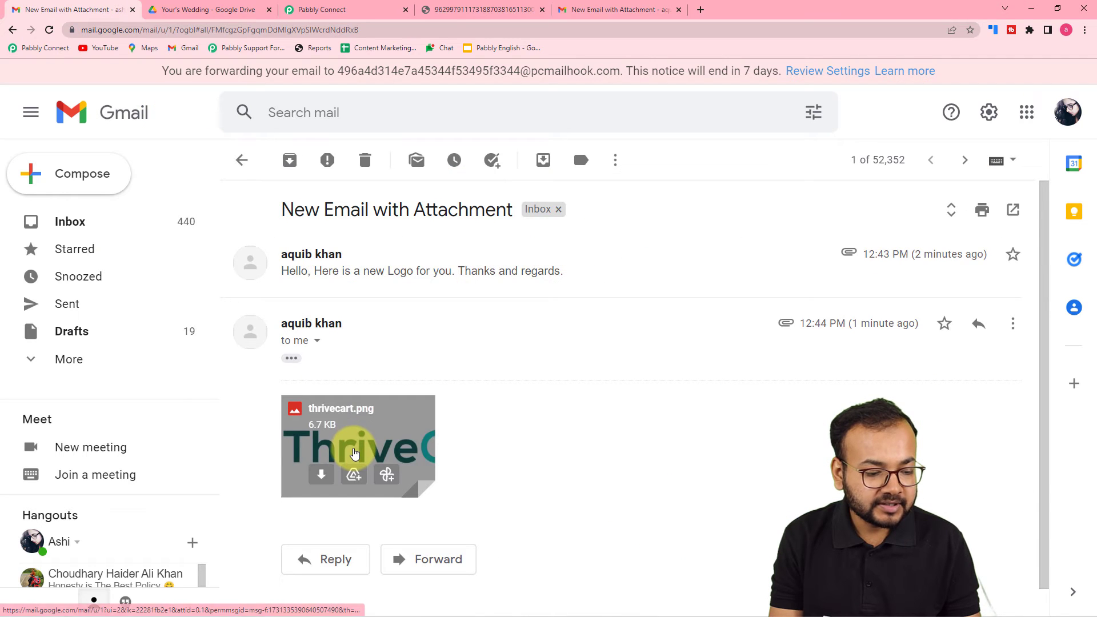
left_click(355, 451)
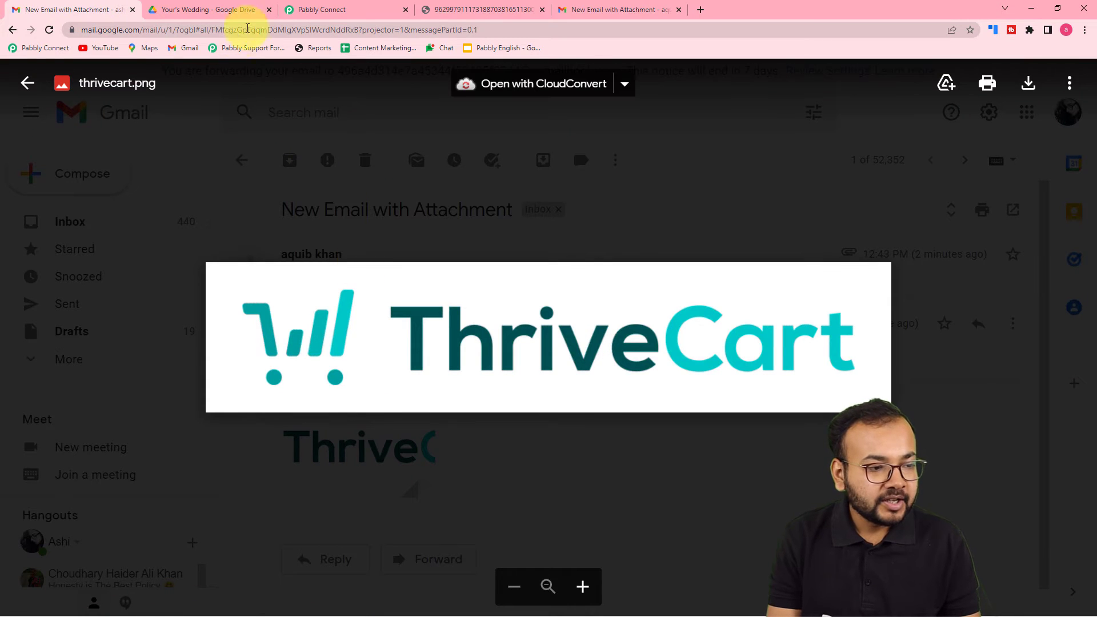
left_click(320, 9)
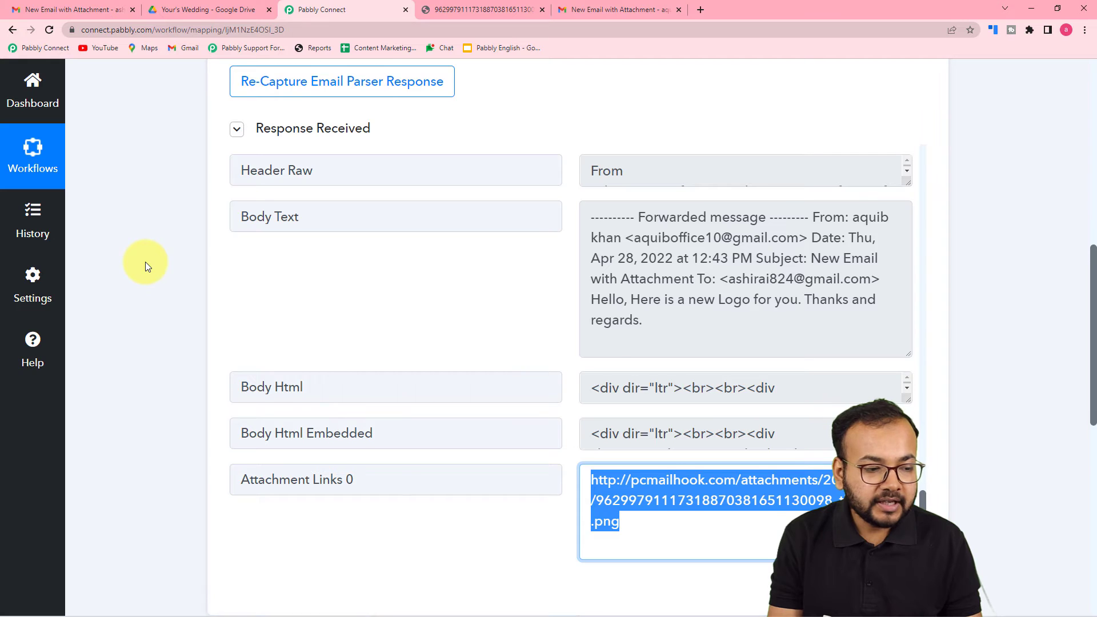
- Choose Google Drive as the action app, searching for 'goo'
scroll(146, 264, "down", 5)
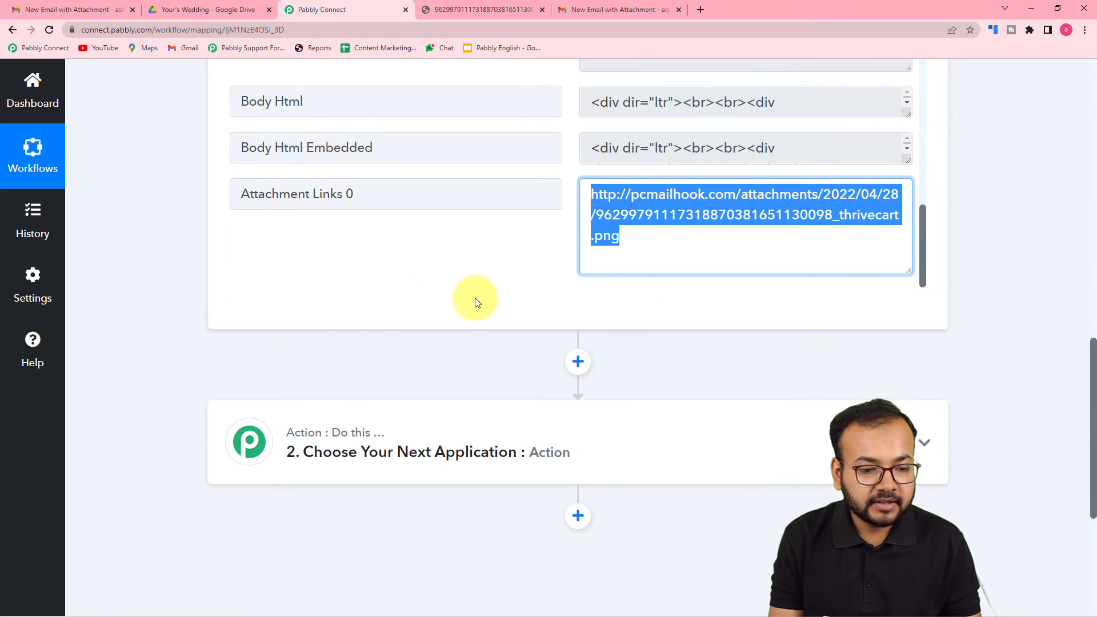
scroll(370, 294, "down", 2)
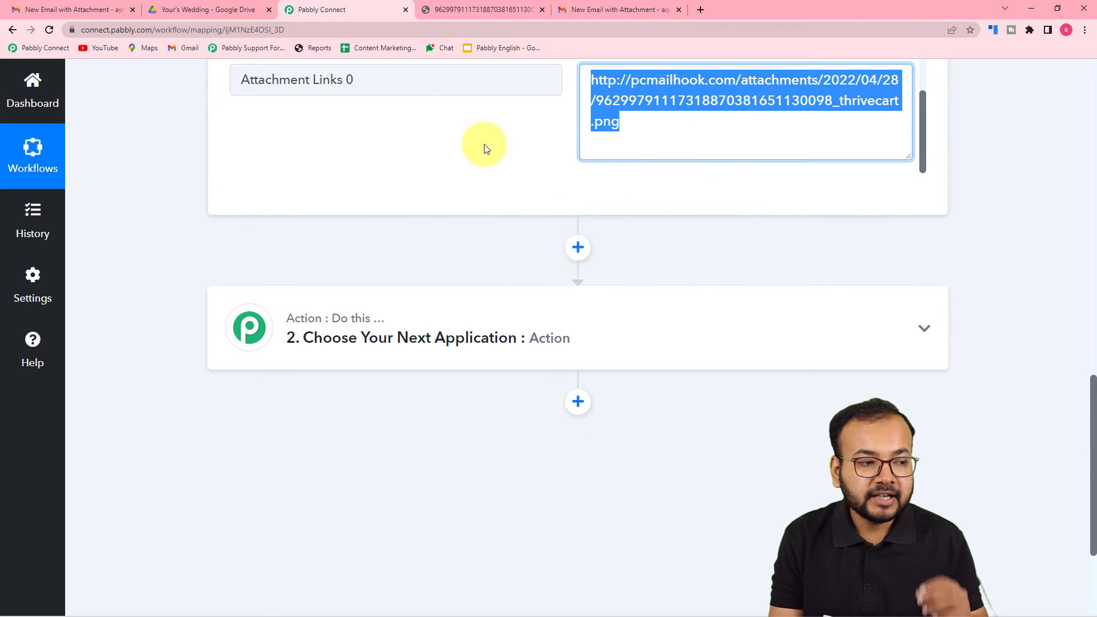
scroll(415, 160, "down", 3)
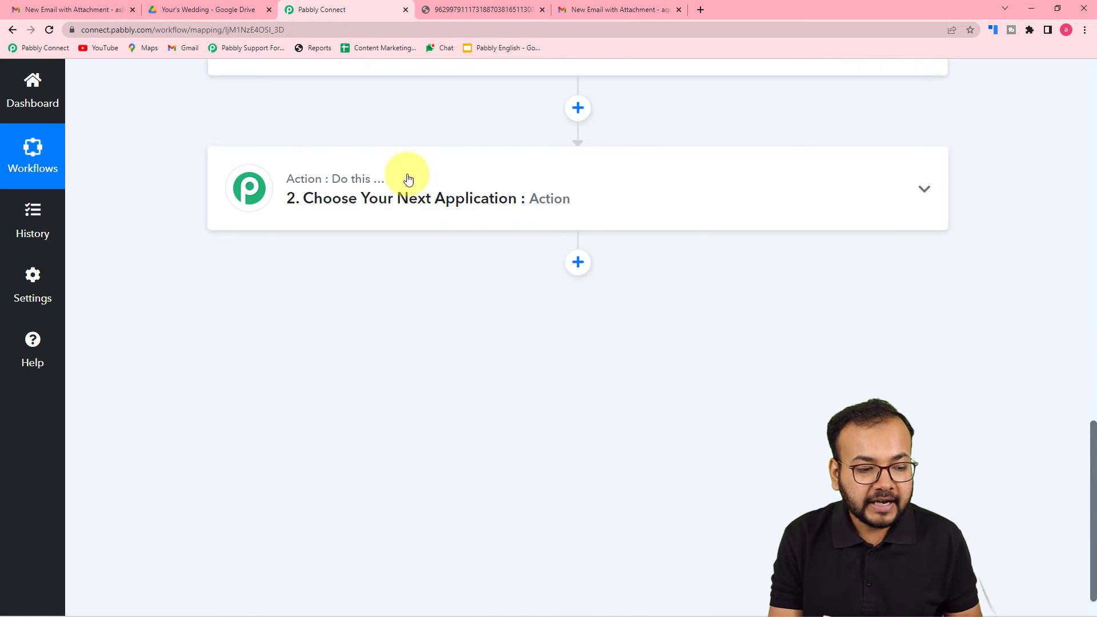
left_click(422, 196)
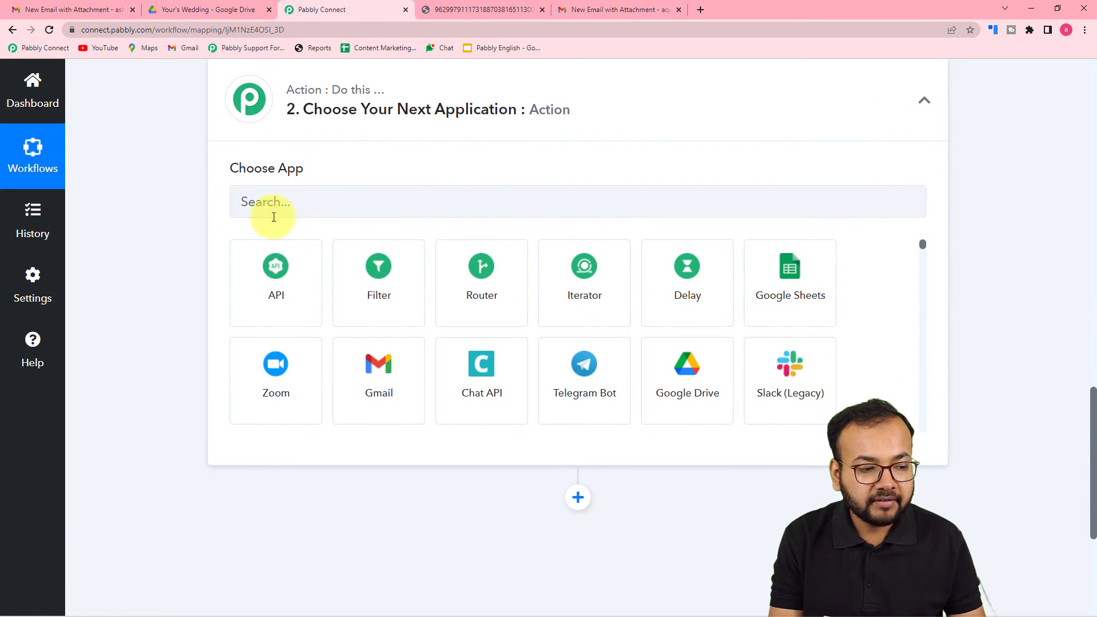
left_click(312, 211)
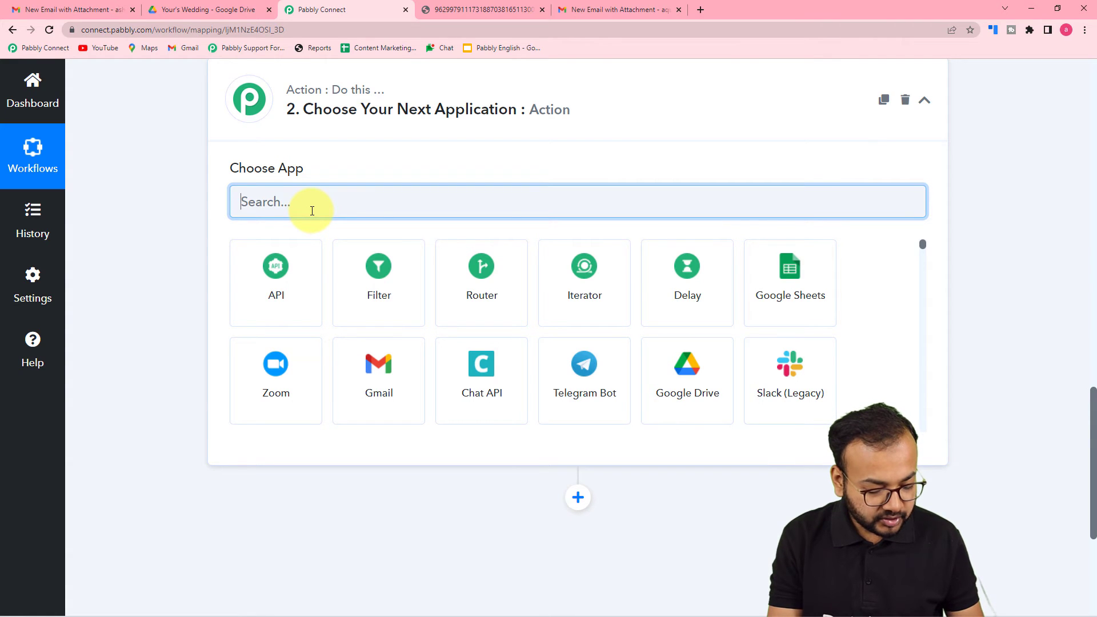
type("goo")
left_click(383, 280)
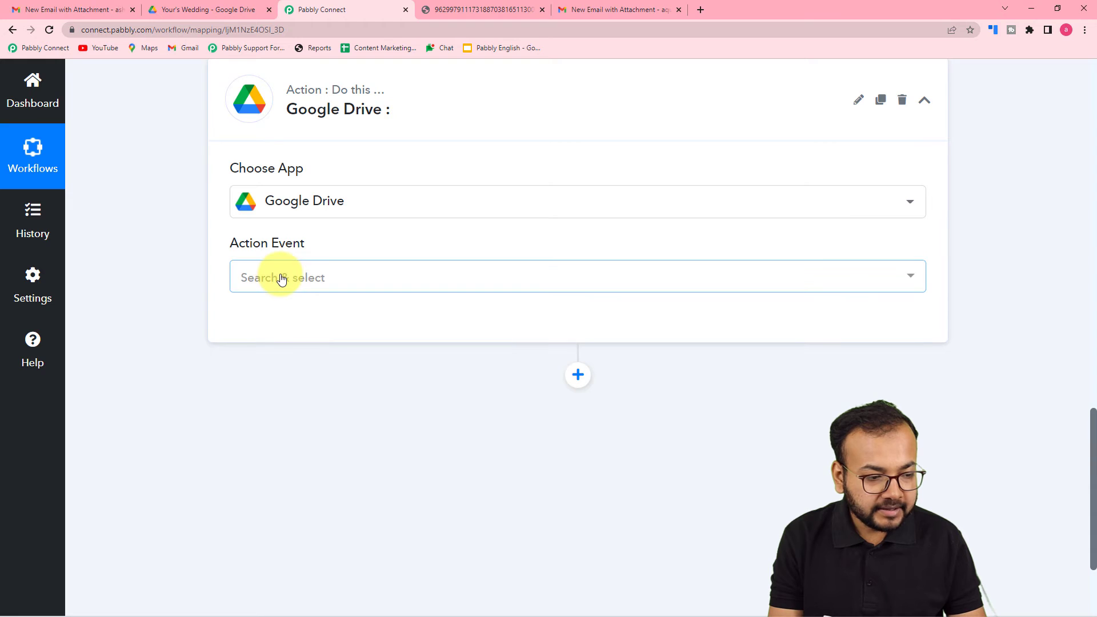
- Set the Google Drive action event to Upload a File
left_click(281, 279)
scroll(274, 422, "down", 1)
scroll(274, 430, "down", 1)
scroll(280, 418, "up", 1)
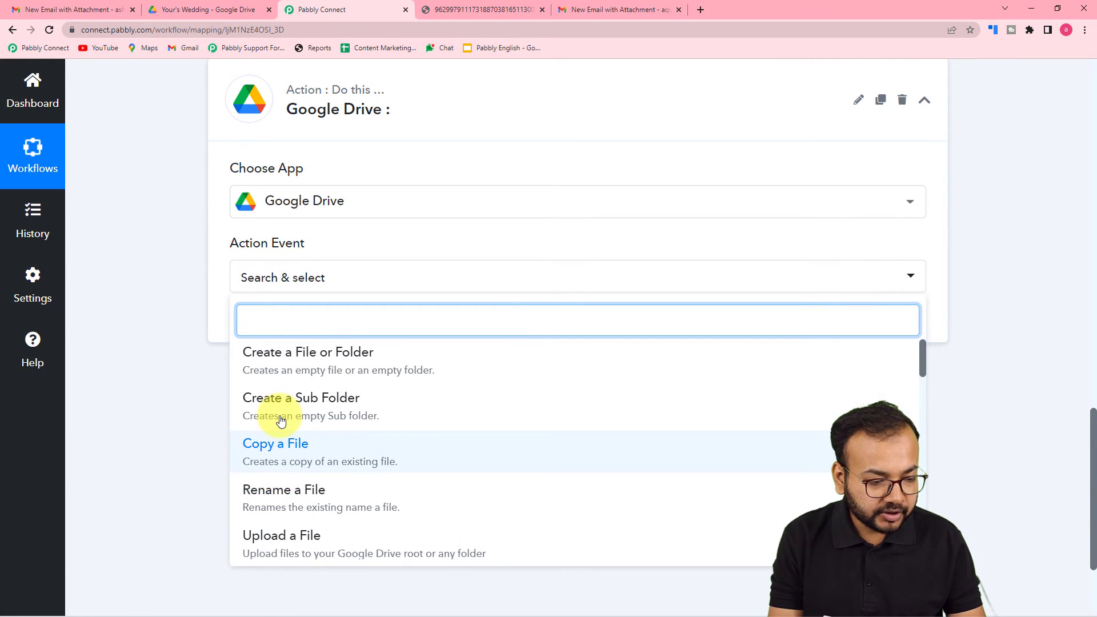
scroll(280, 420, "down", 3)
left_click(265, 368)
left_click(252, 324)
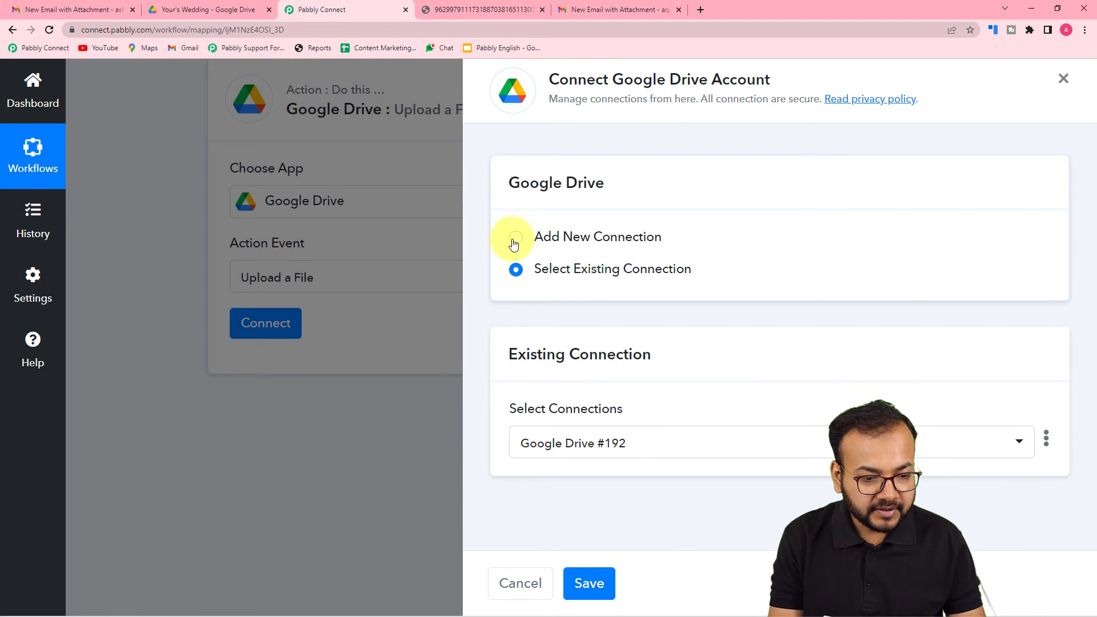
- Add a new Google Drive connection, sign in with the Google account and grant Drive access
left_click(514, 237)
left_click(543, 419)
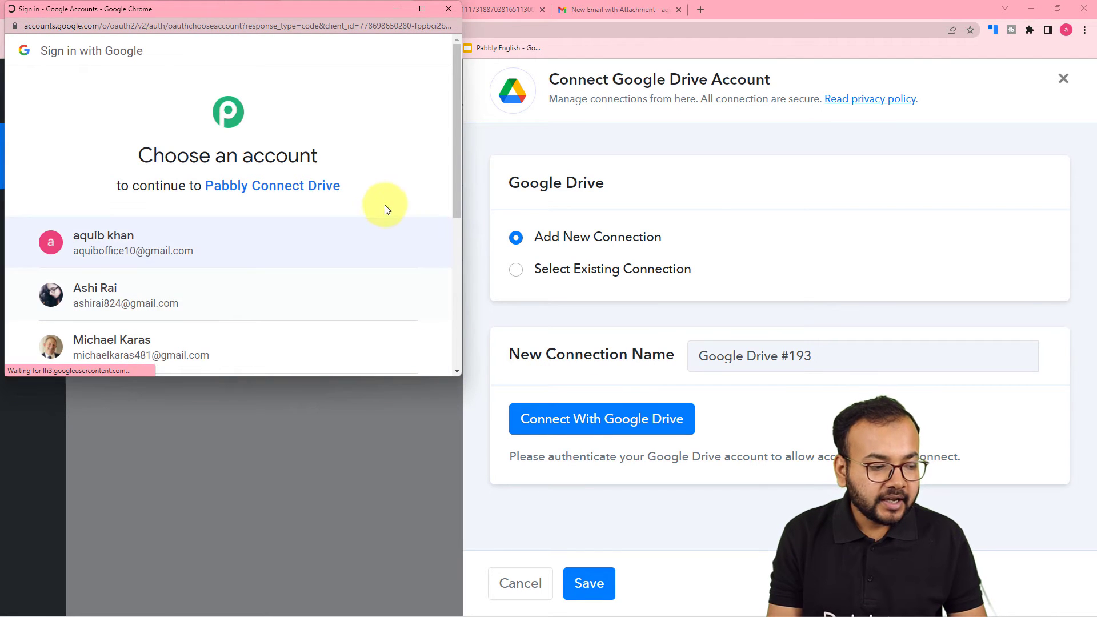
left_click_drag(457, 154, 457, 191)
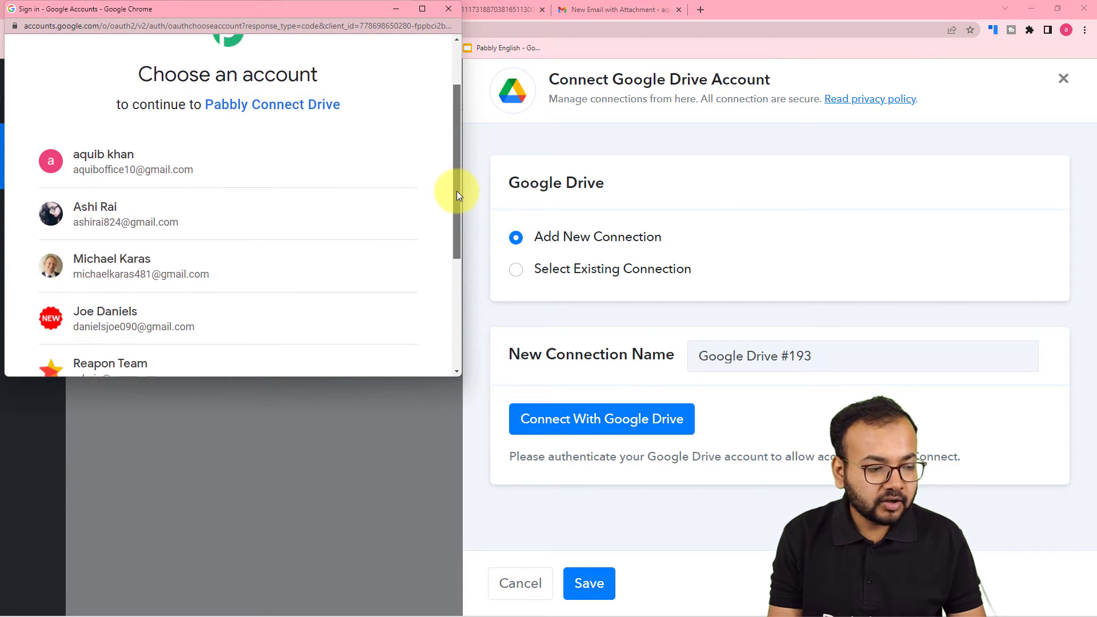
left_click(127, 222)
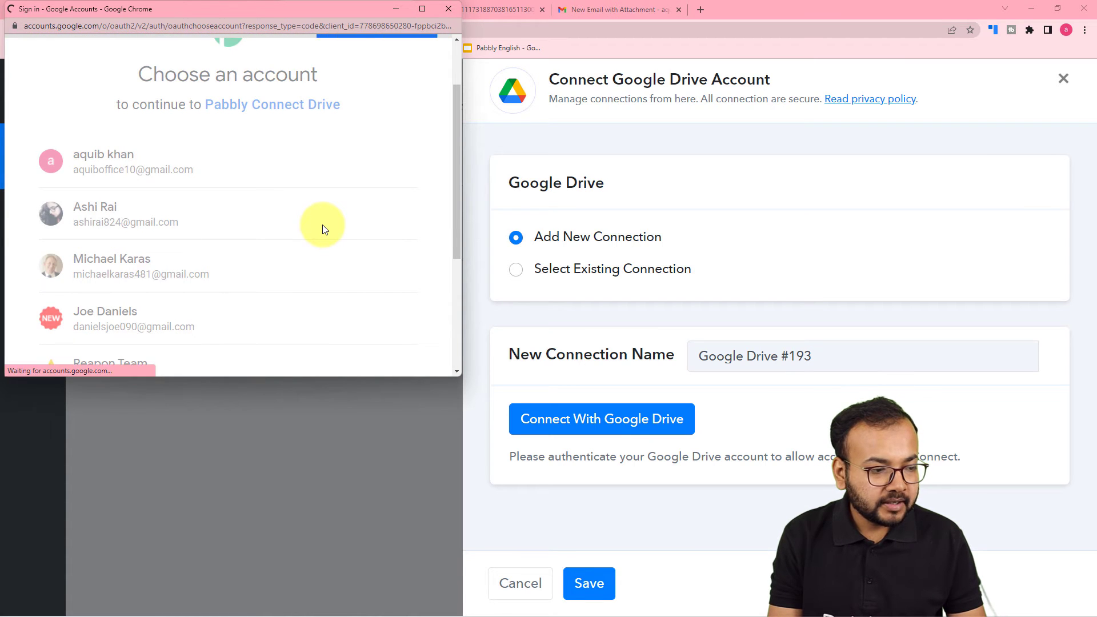
scroll(322, 229, "down", 5)
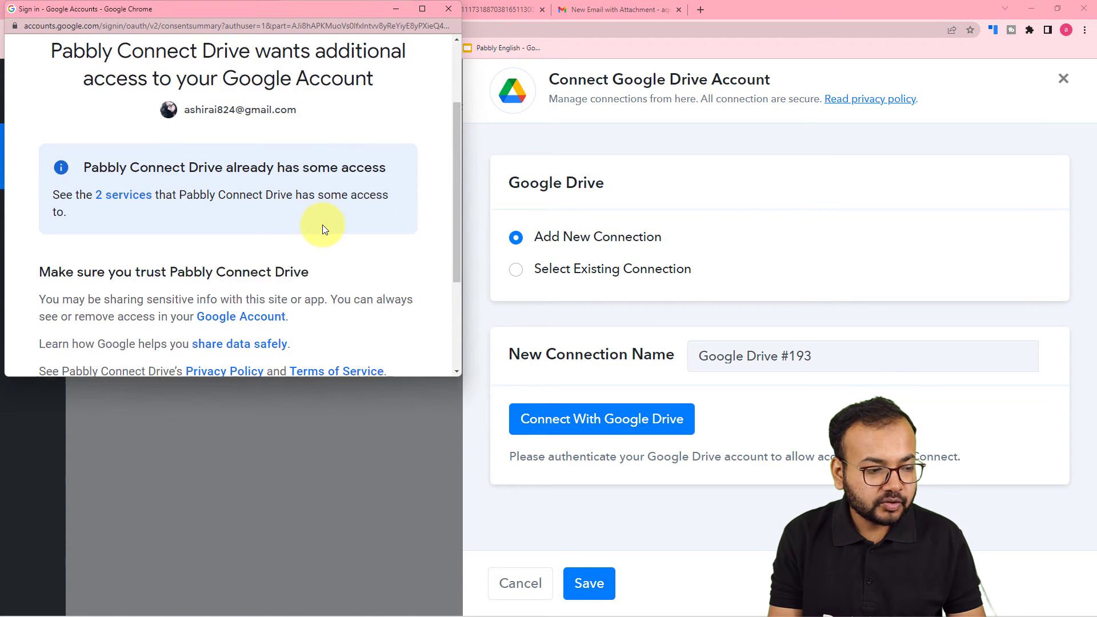
left_click(319, 269)
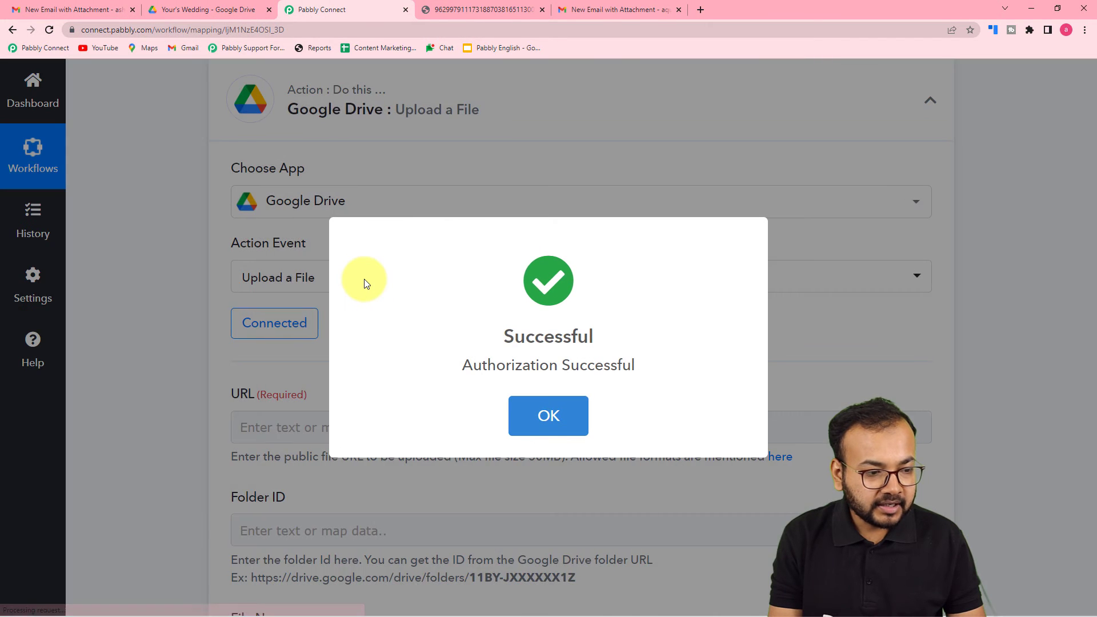
- Review the Upload a File fields and check the Your's Wedding Drive folder
scroll(422, 311, "down", 4)
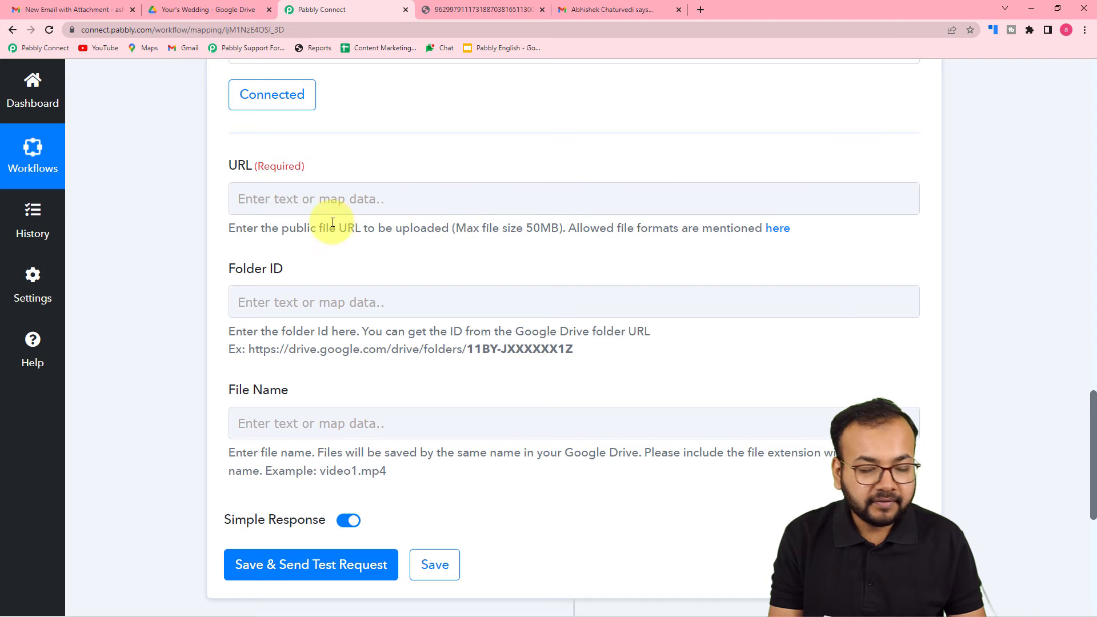
scroll(578, 231, "down", 2)
left_click(487, 311)
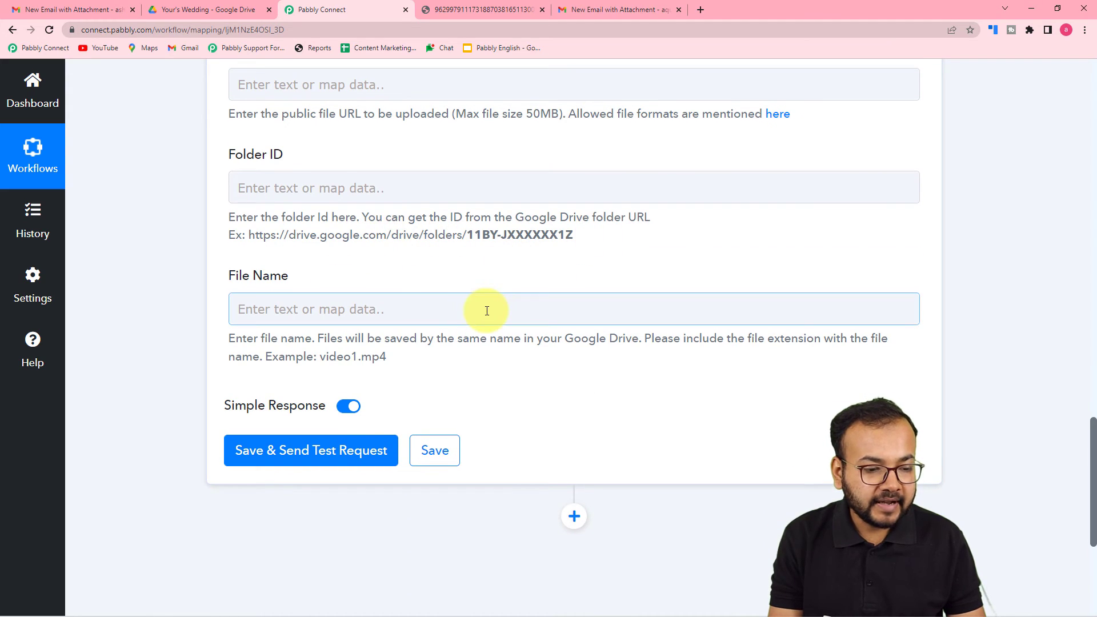
left_click(174, 9)
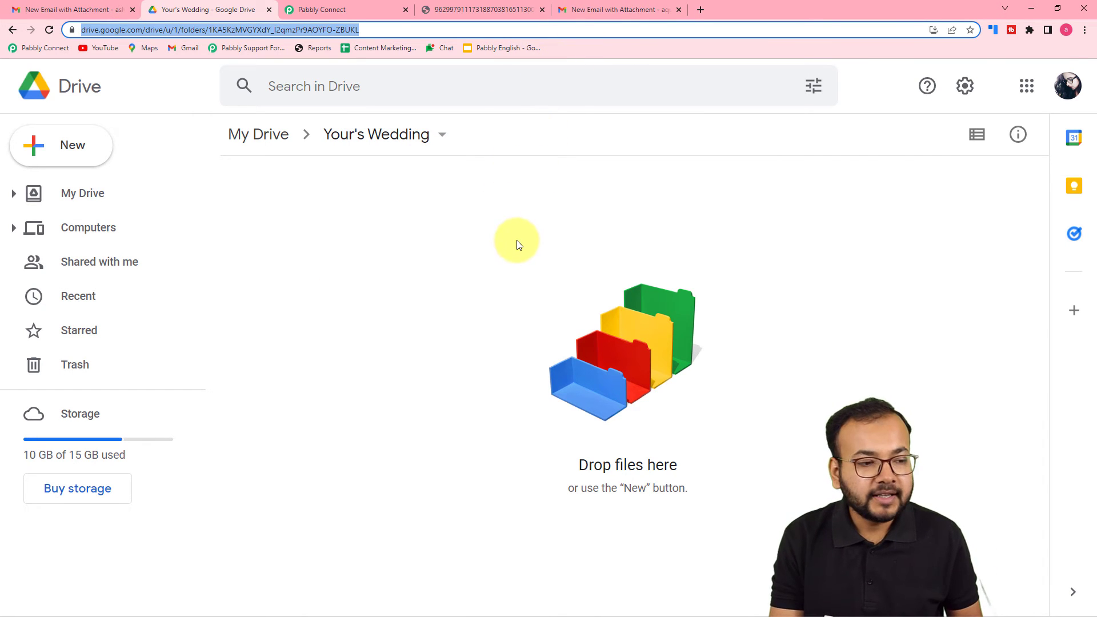
left_click(348, 10)
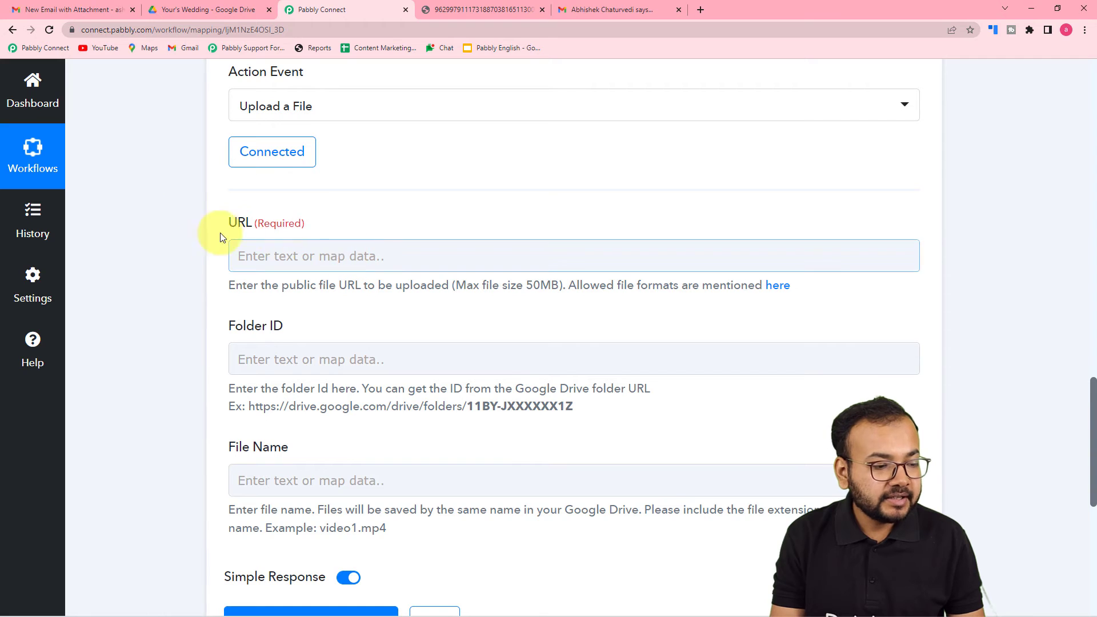
- Map the URL field to the Email Parser's Attachment Links 0 value
scroll(218, 243, "up", 3)
scroll(205, 239, "up", 6)
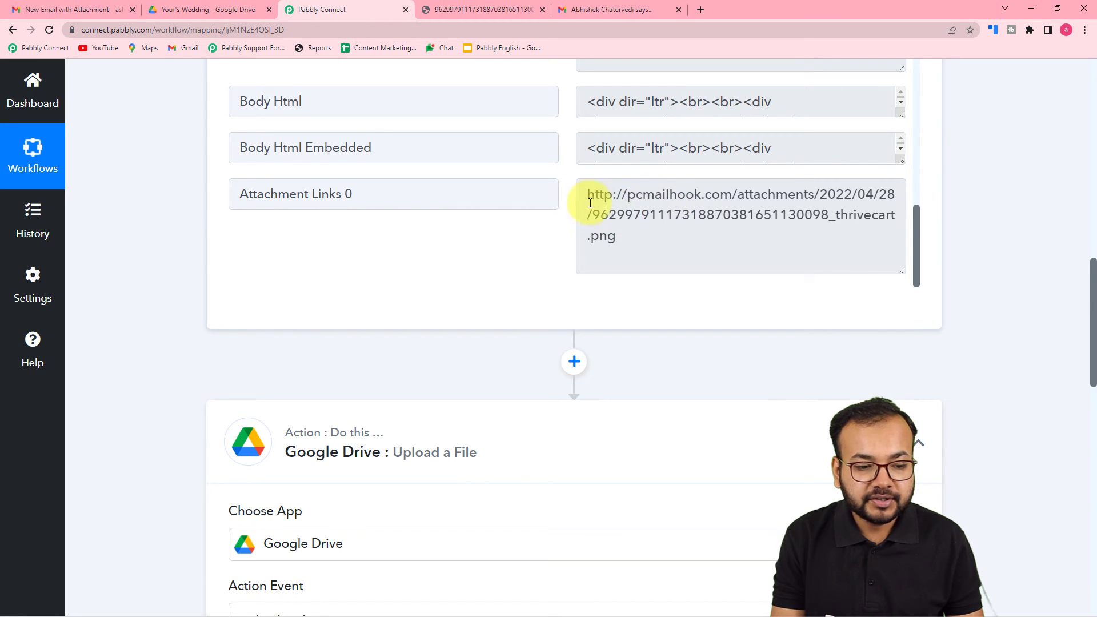
scroll(218, 265, "down", 9)
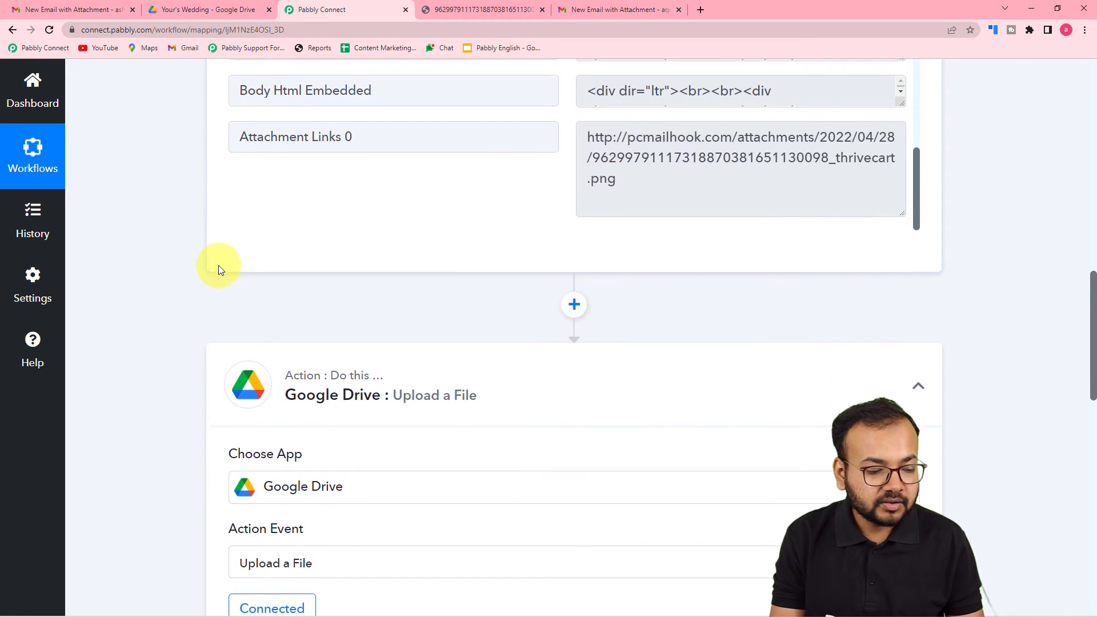
left_click(290, 254)
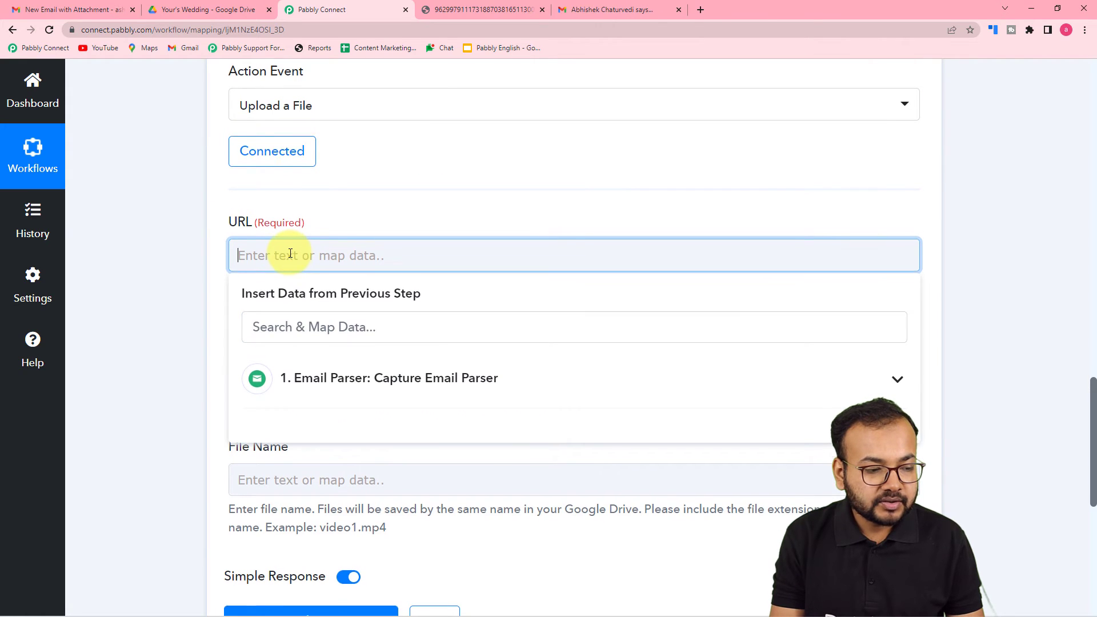
scroll(290, 255, "down", 1)
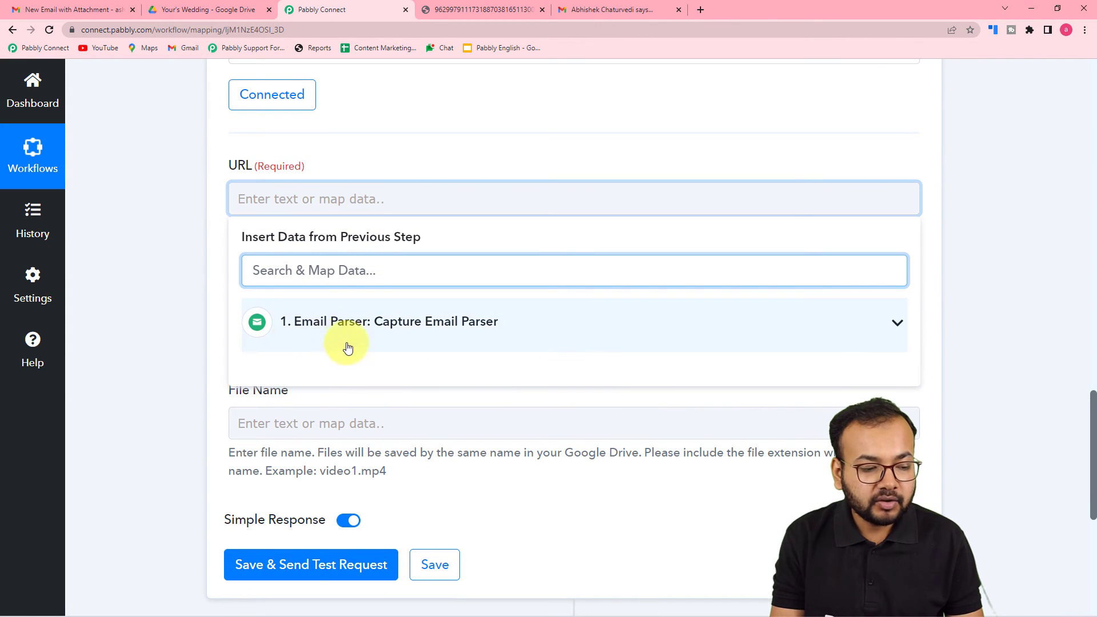
left_click(472, 325)
scroll(468, 451, "down", 10)
scroll(473, 448, "down", 5)
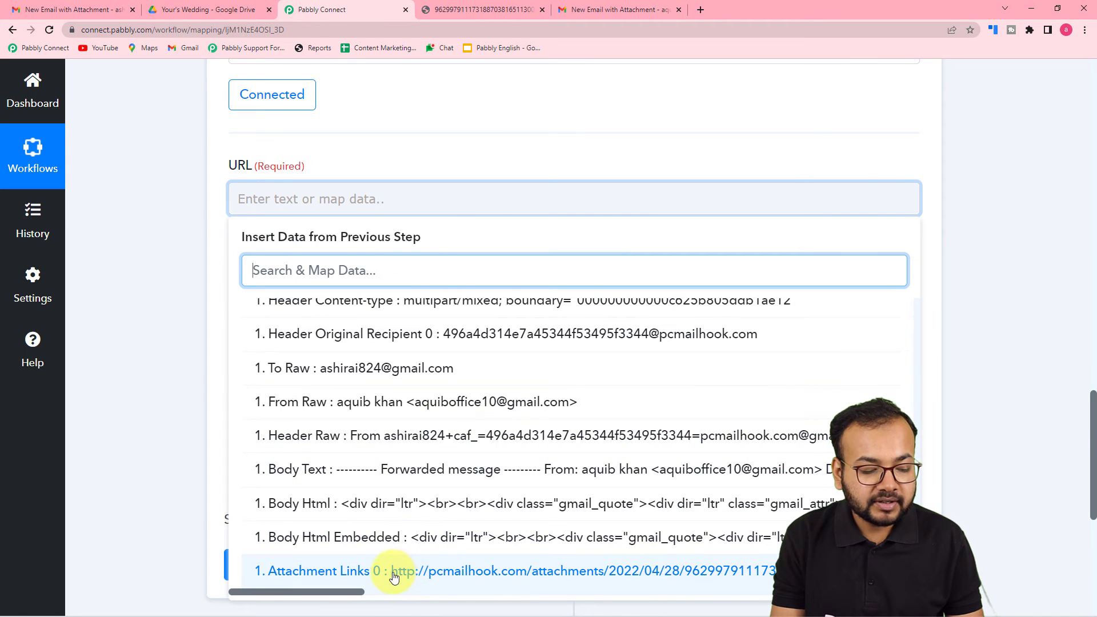
left_click(412, 571)
left_click(190, 350)
scroll(191, 349, "down", 4)
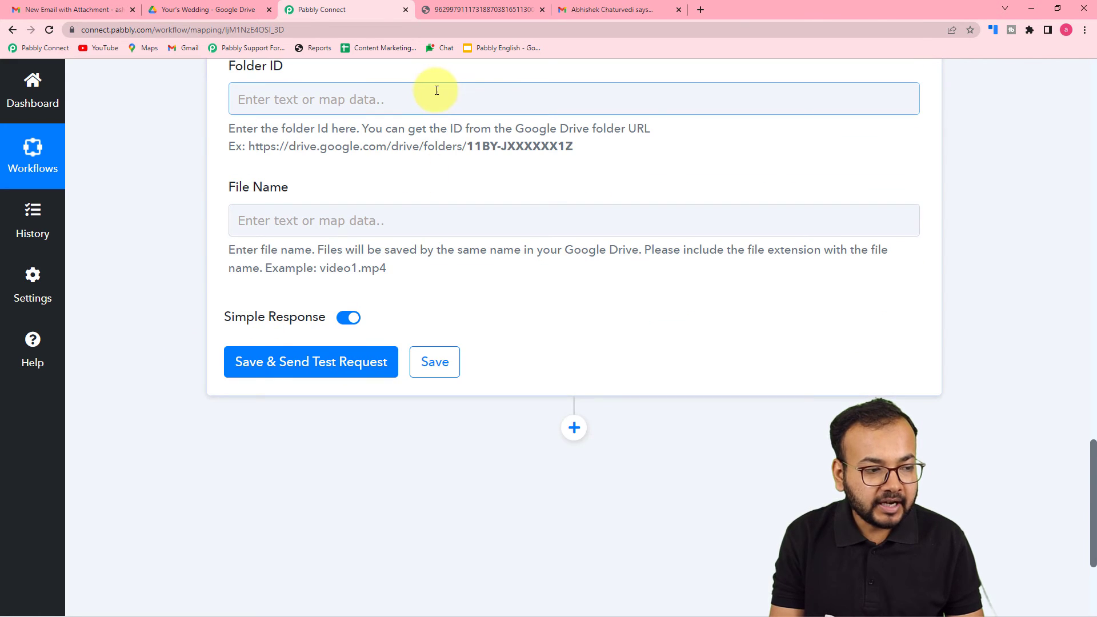
- Copy the Your's Wedding folder ID from the end of the Google Drive address bar URL
left_click(210, 7)
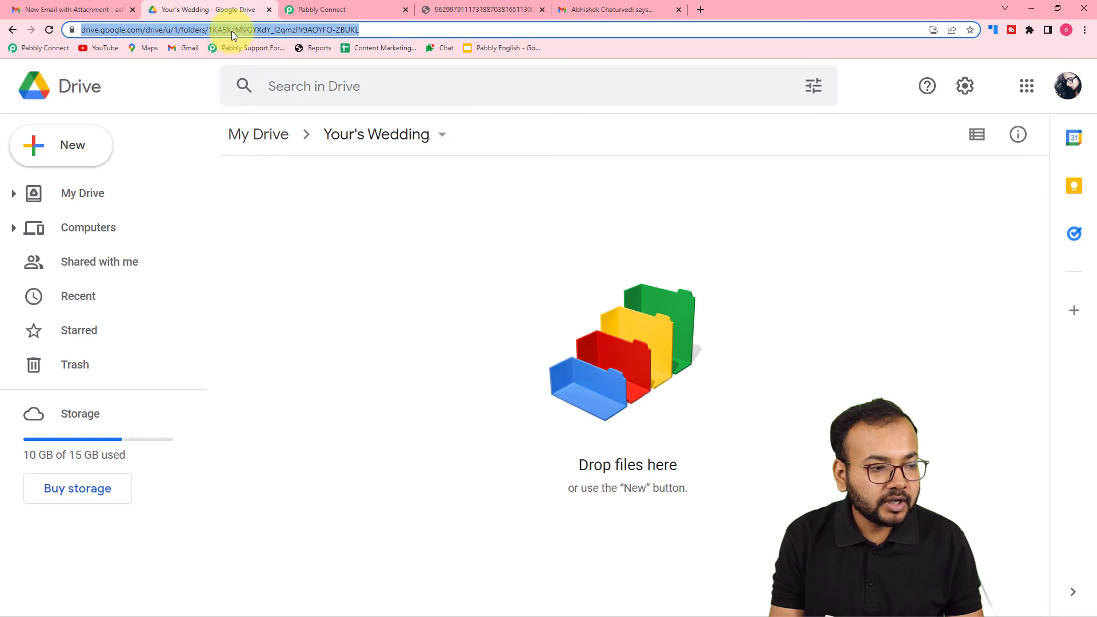
left_click(224, 30)
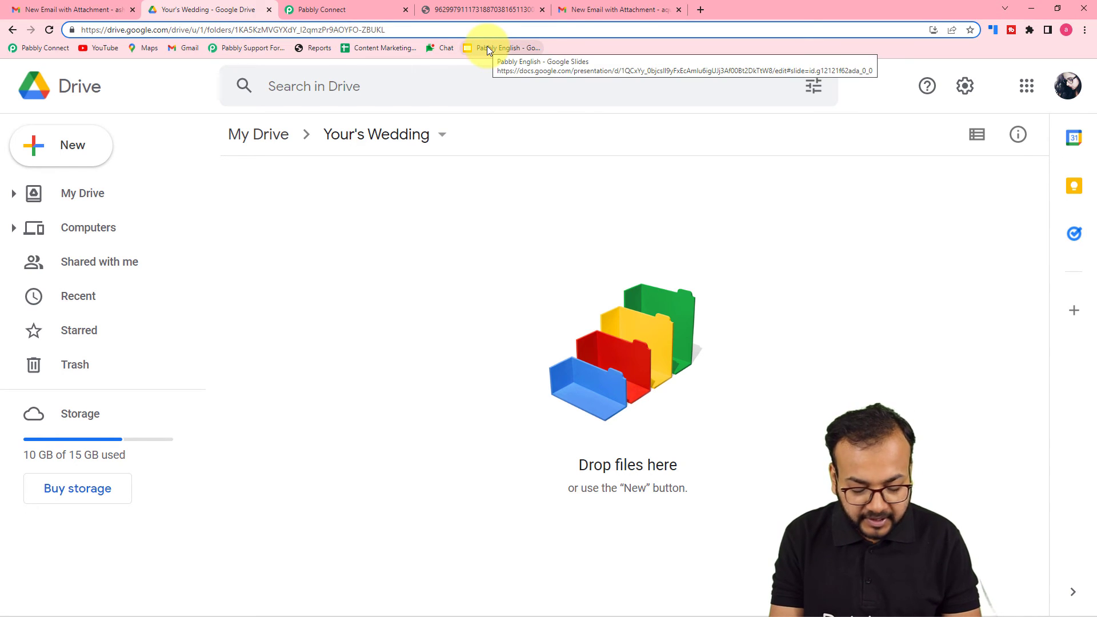
key("shift+Right")
key("shift+Right")
key("shift+Right")
key("shift+Right")
key("shift+Right")
key("shift+Right")
key("shift+Right")
key("shift+Right")
key("shift+Right")
key("shift+Right")
key("shift+Right")
key("shift+Right")
key("shift+Right")
key("shift+Right")
key("shift+Right")
key("shift+Right")
key("shift+Right")
key("shift+Right")
key("shift+Right")
key("shift+Right")
key("shift+Right")
right_click(361, 29)
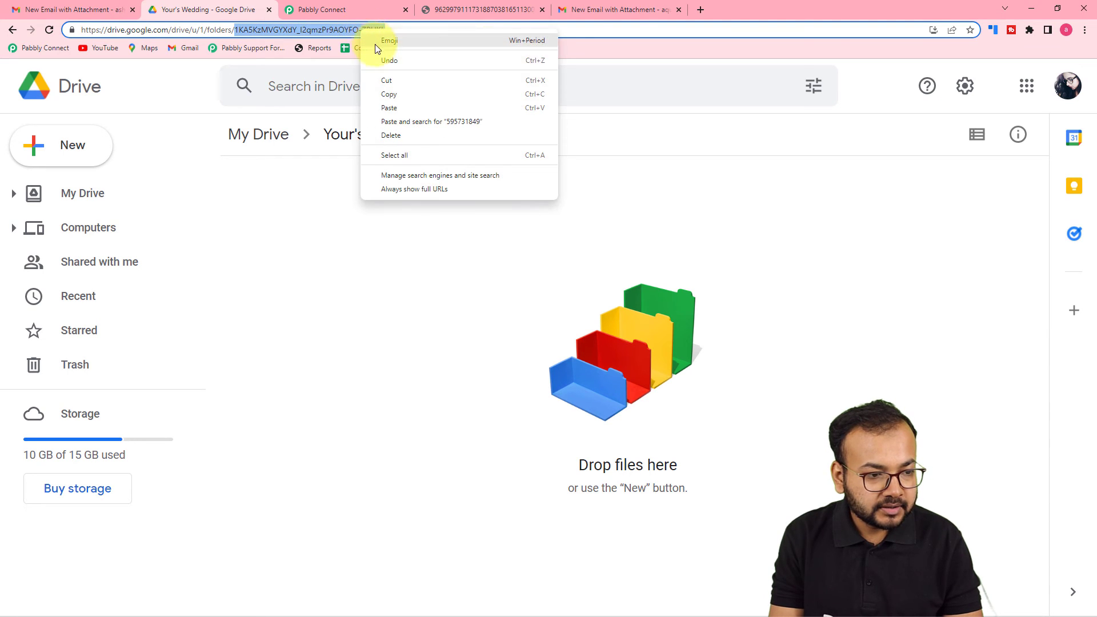
left_click(379, 93)
left_click(338, 2)
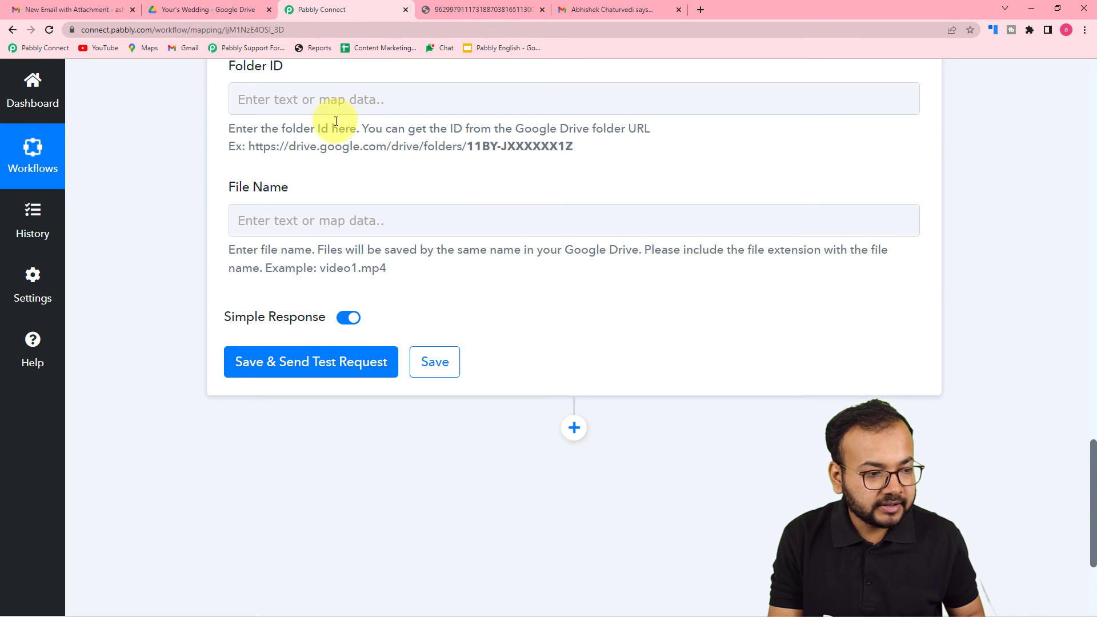
left_click(336, 98)
key("ctrl+v")
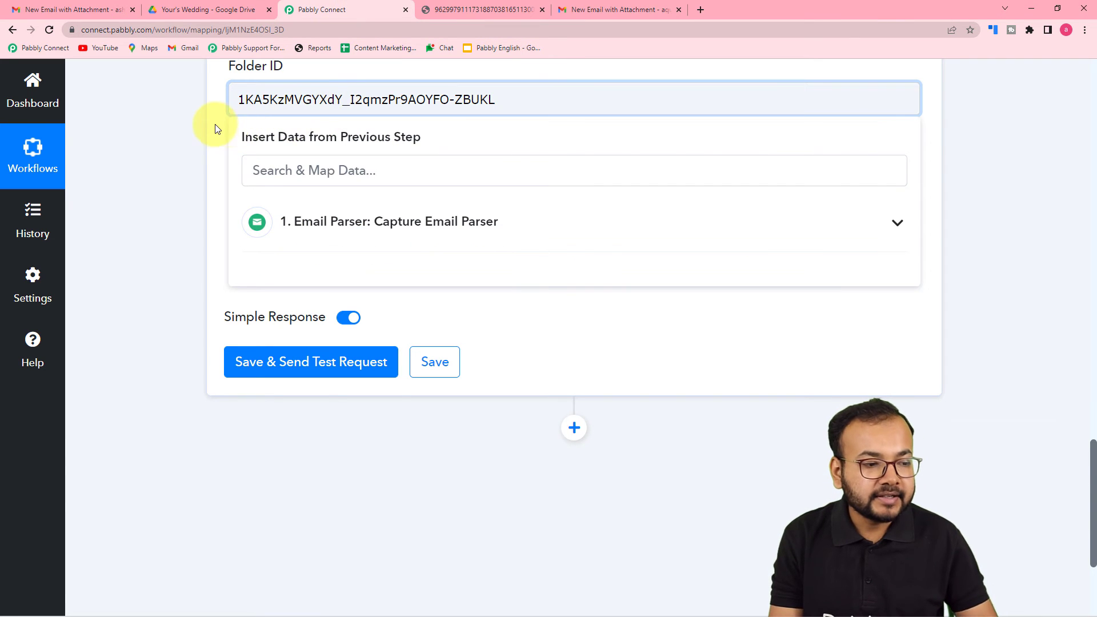
left_click(216, 128)
scroll(132, 294, "up", 3)
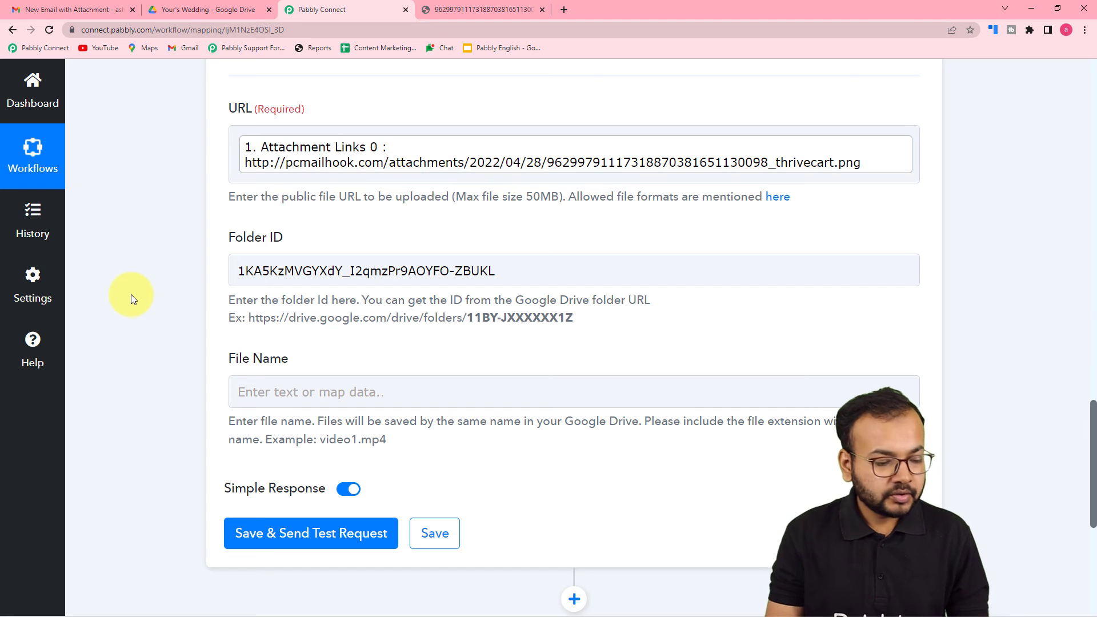
scroll(146, 307, "down", 2)
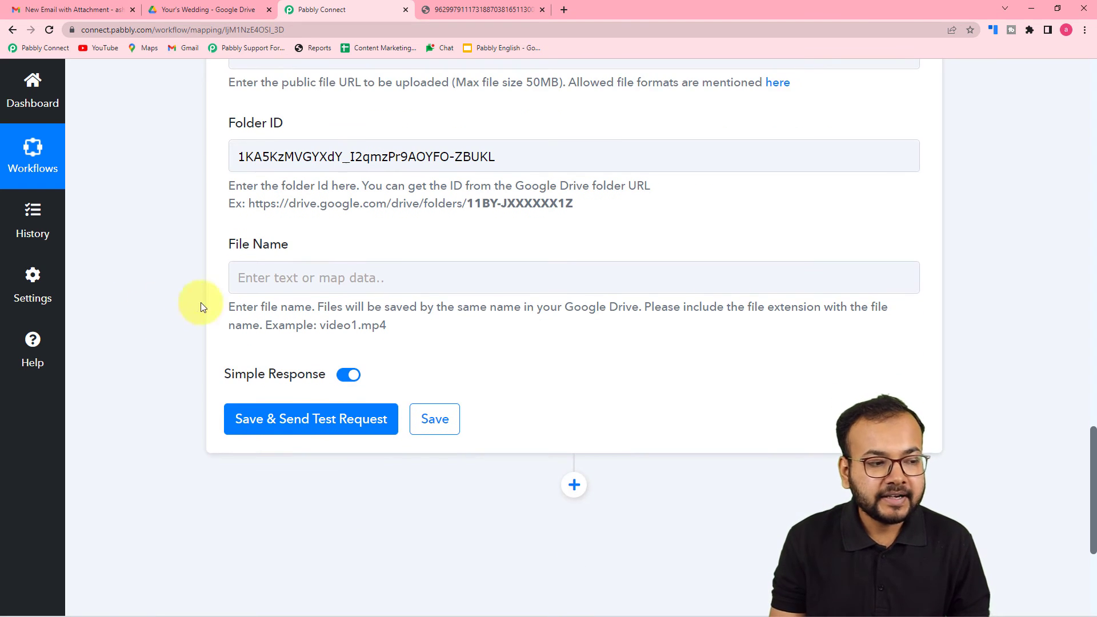
scroll(158, 314, "up", 15)
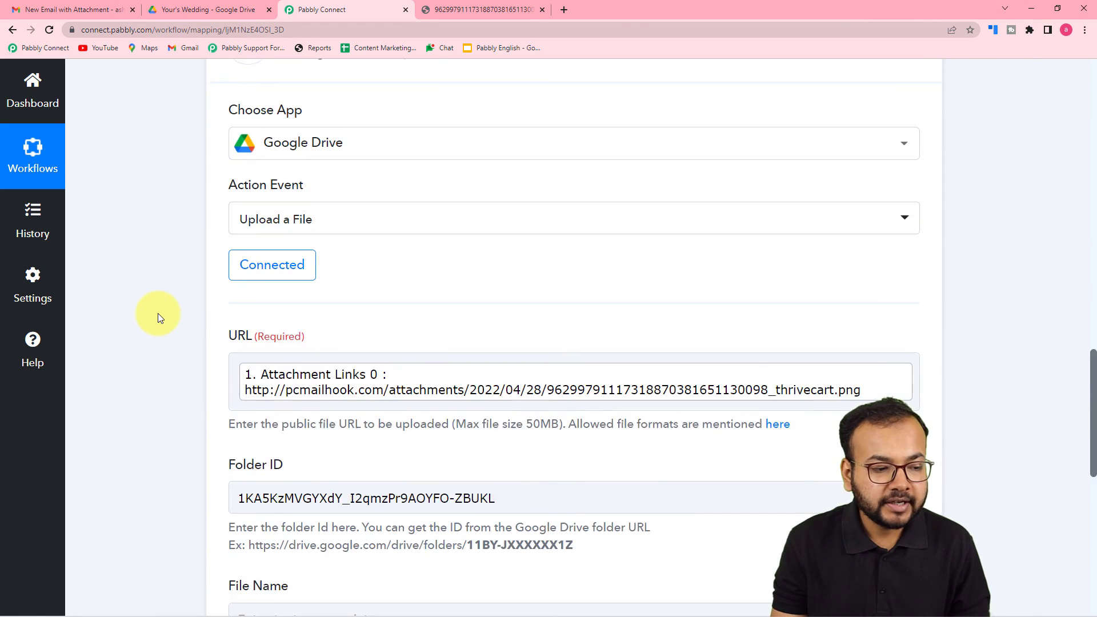
scroll(158, 313, "up", 4)
scroll(420, 385, "up", 5)
scroll(421, 385, "up", 10)
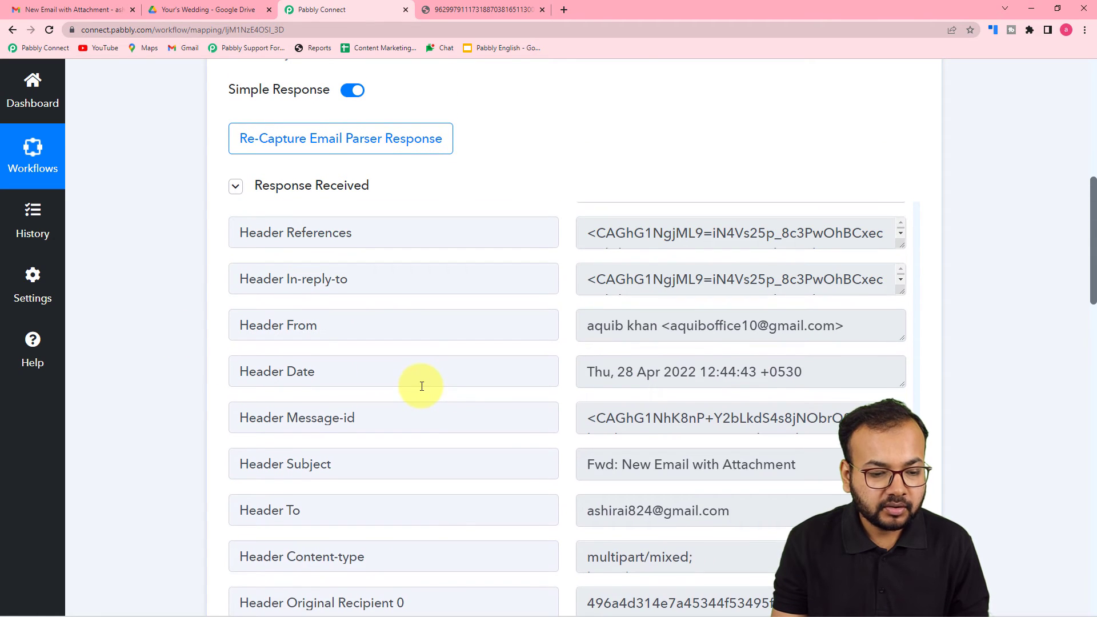
scroll(421, 386, "up", 10)
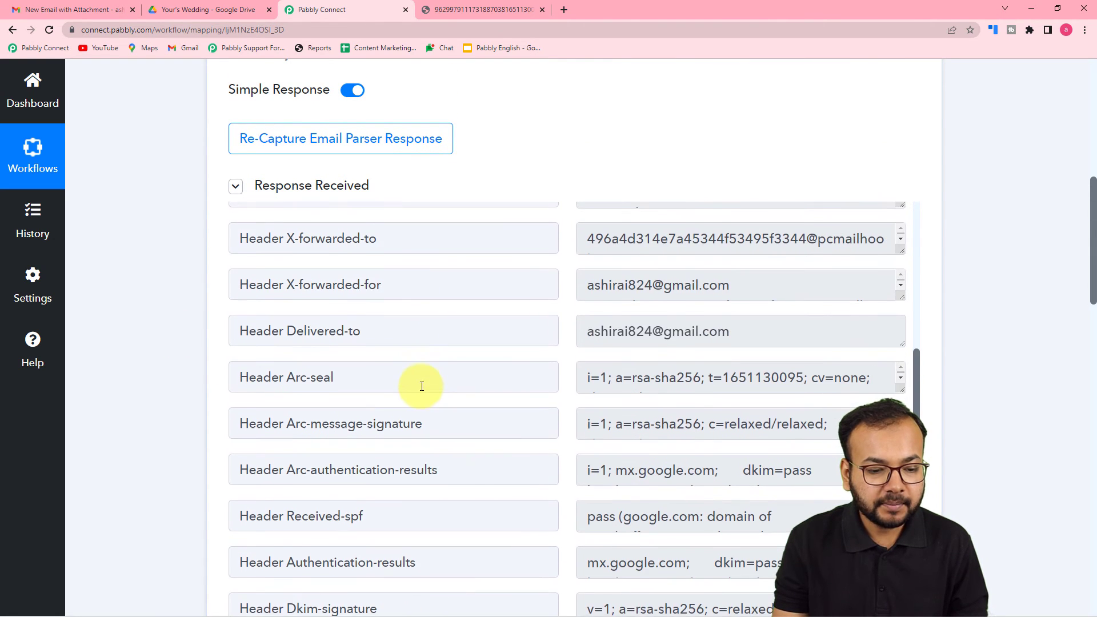
scroll(422, 386, "up", 10)
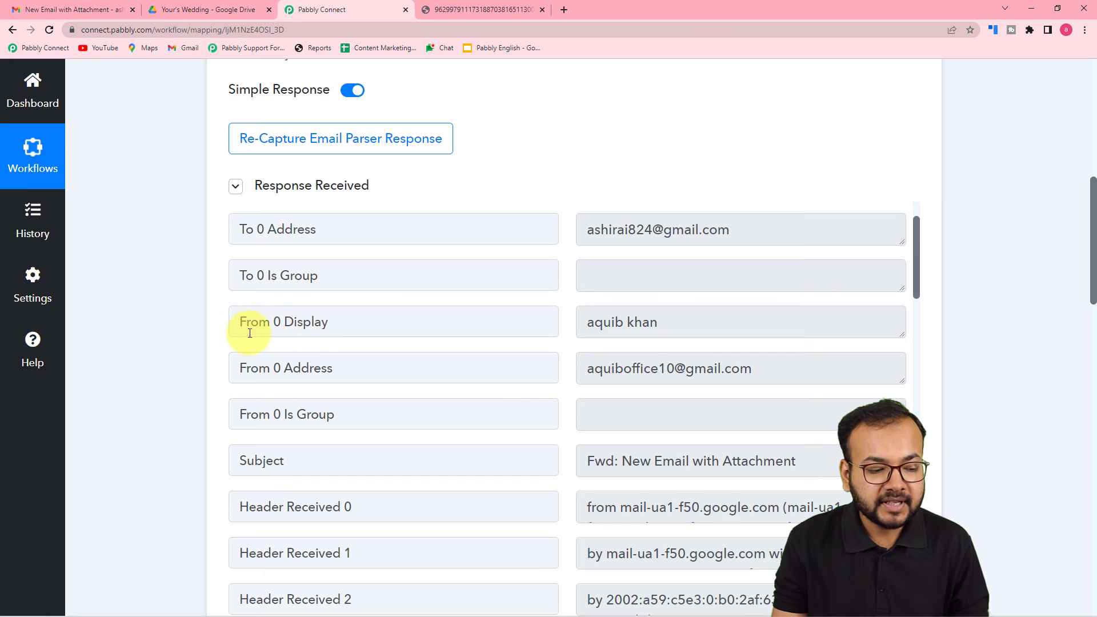
scroll(153, 317, "down", 12)
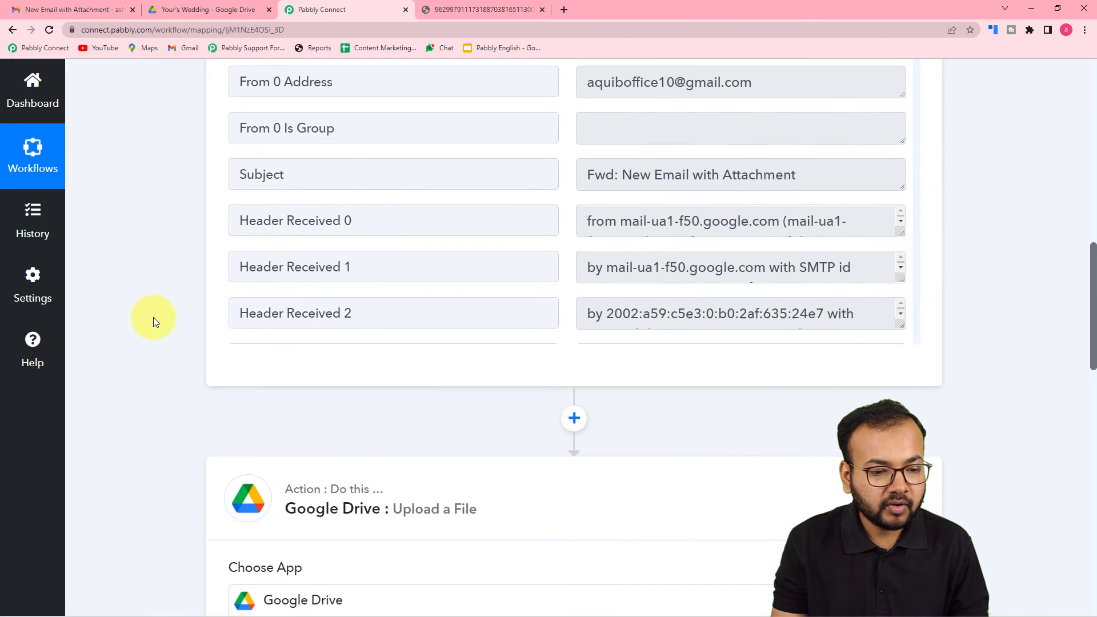
scroll(153, 320, "down", 6)
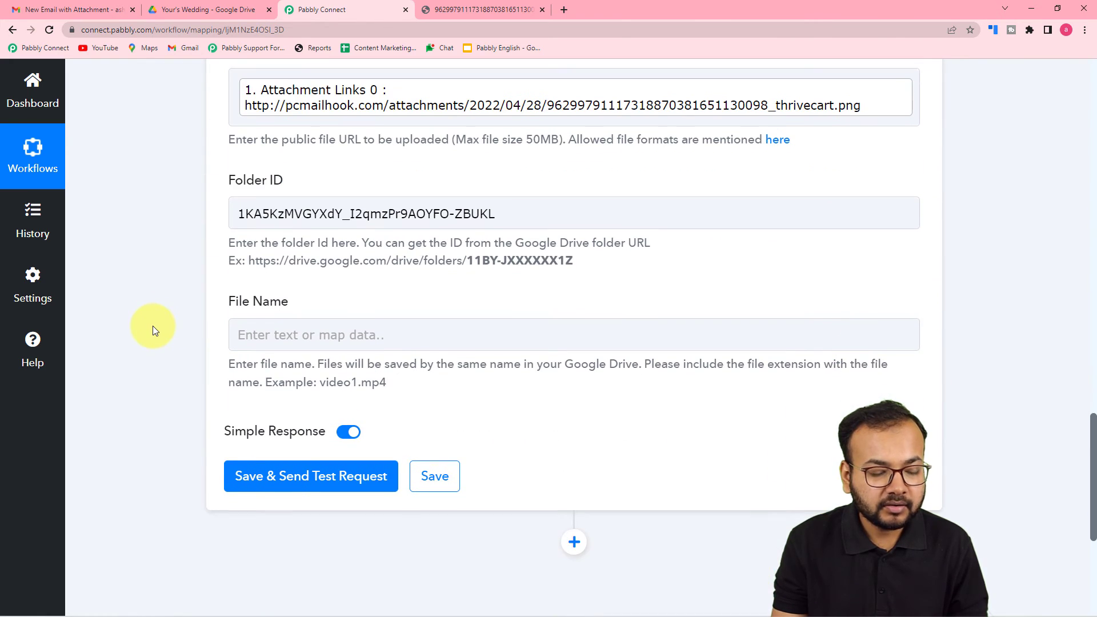
scroll(152, 326, "down", 2)
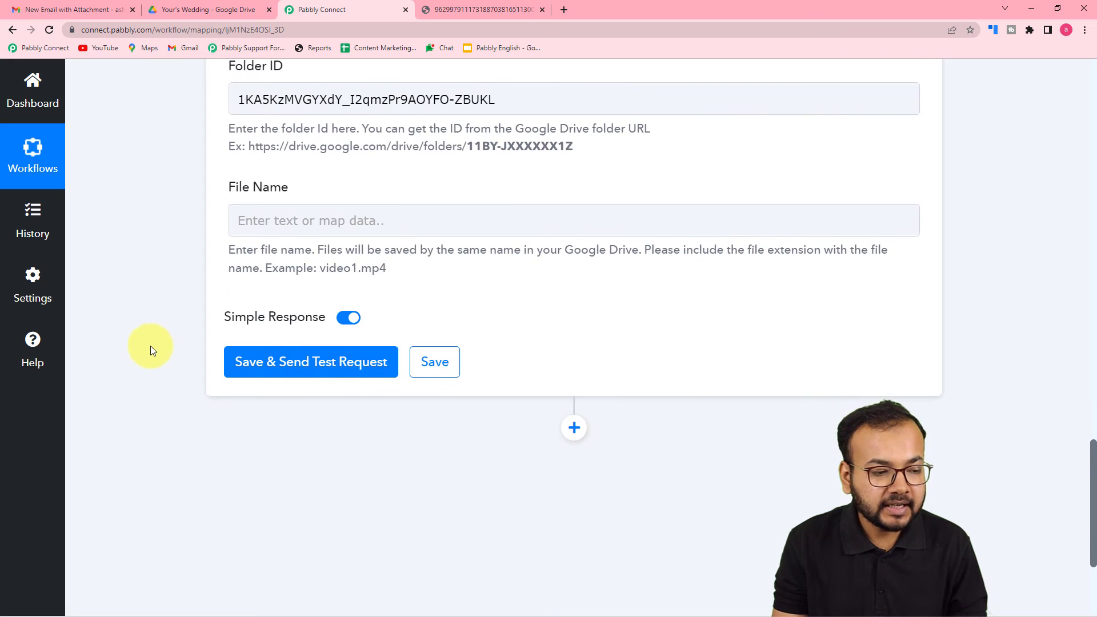
- Map the File Name field to the Email Parser's From 0 Display sender name
left_click(376, 222)
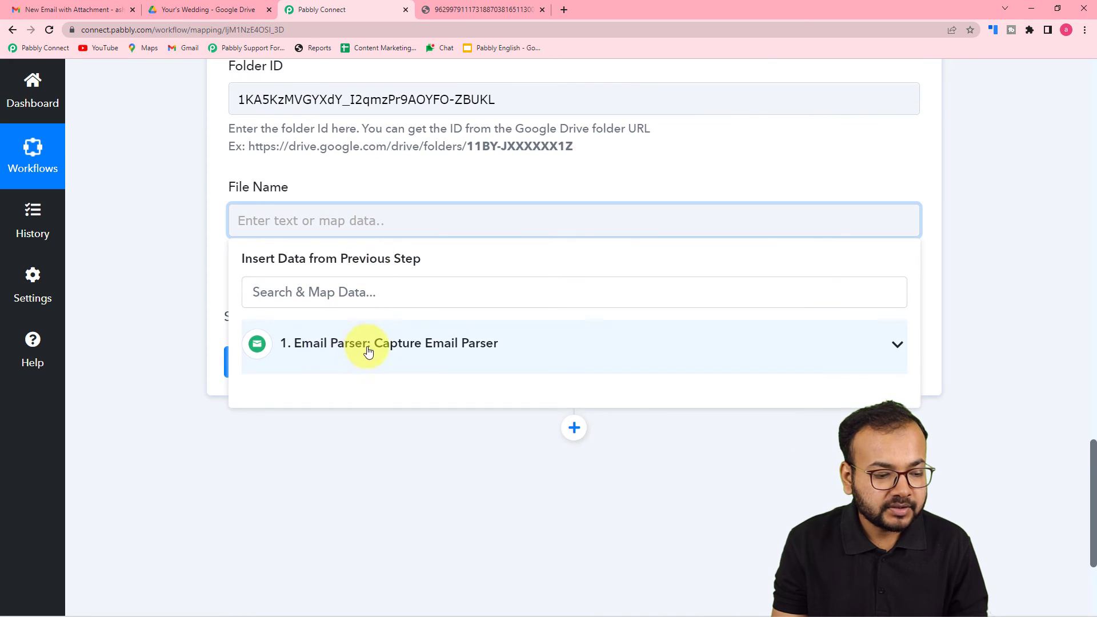
left_click(306, 360)
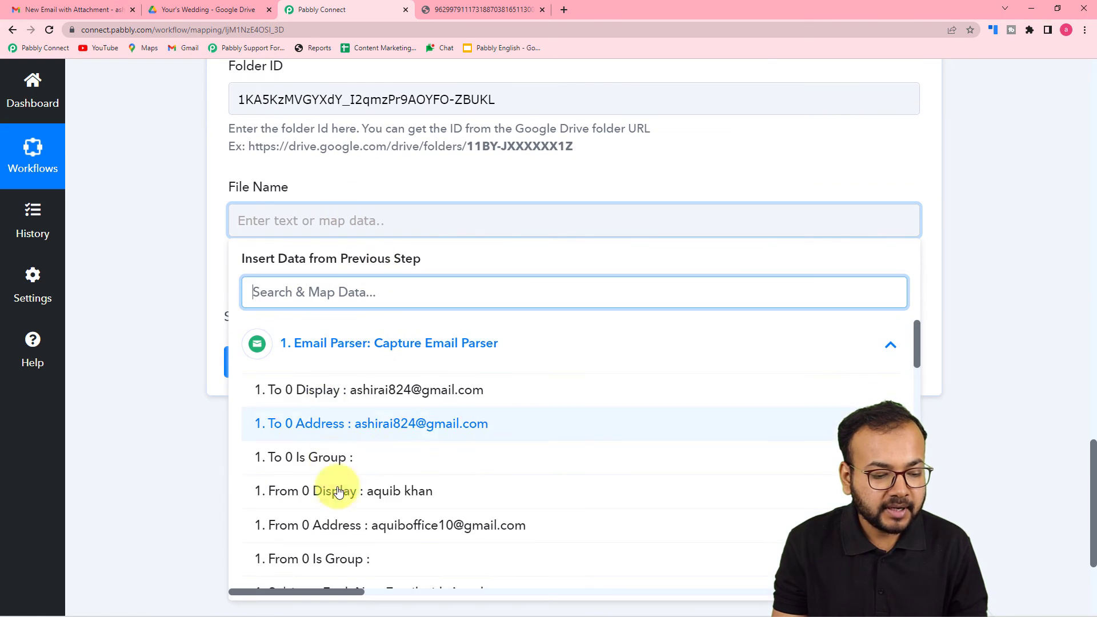
left_click(340, 506)
left_click(173, 356)
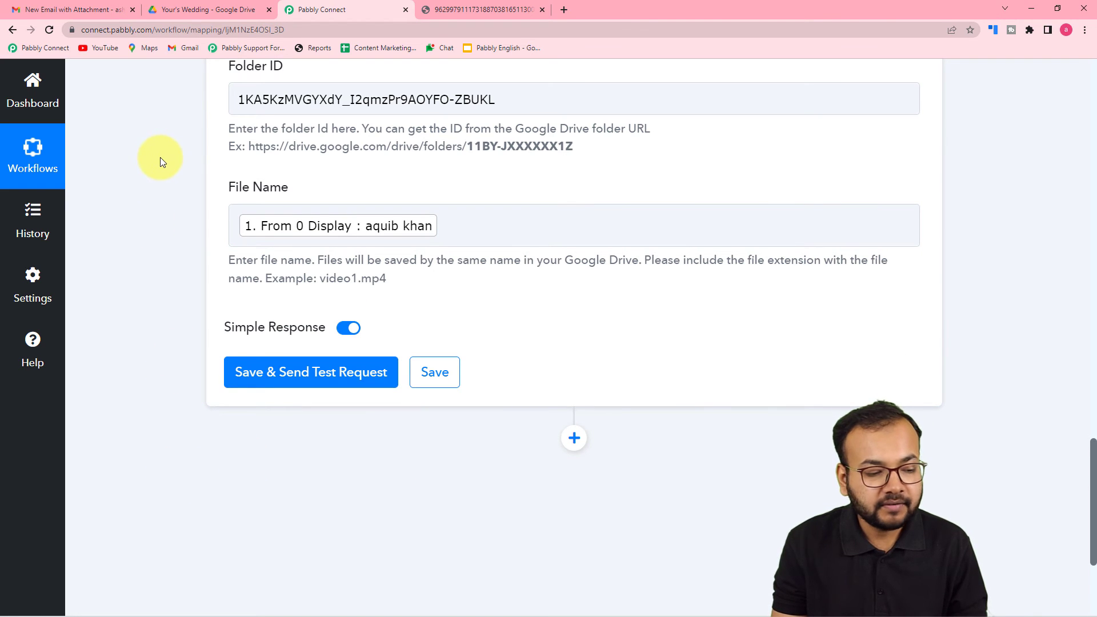
- Save & Send Test Request to upload the attachment into the Your's Wedding folder
left_click(213, 12)
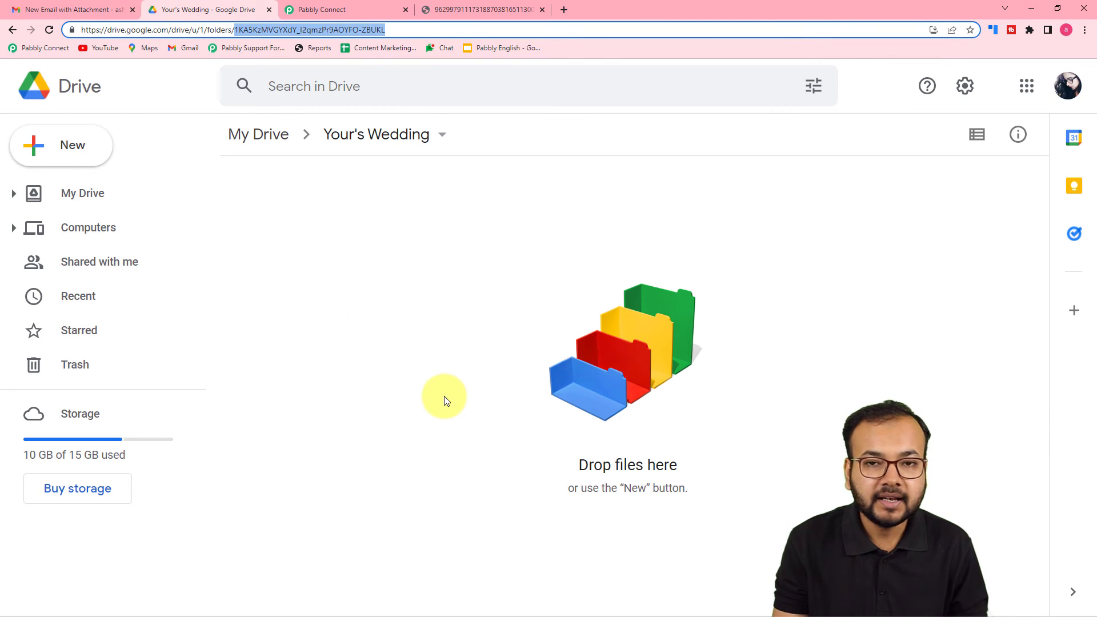
left_click(351, 11)
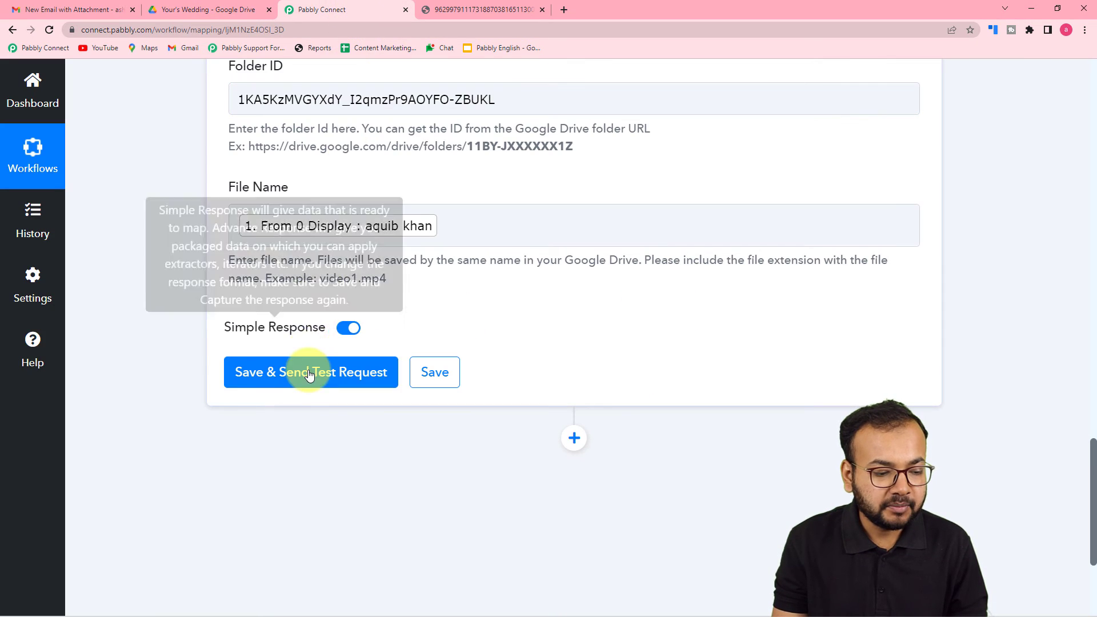
left_click(227, 360)
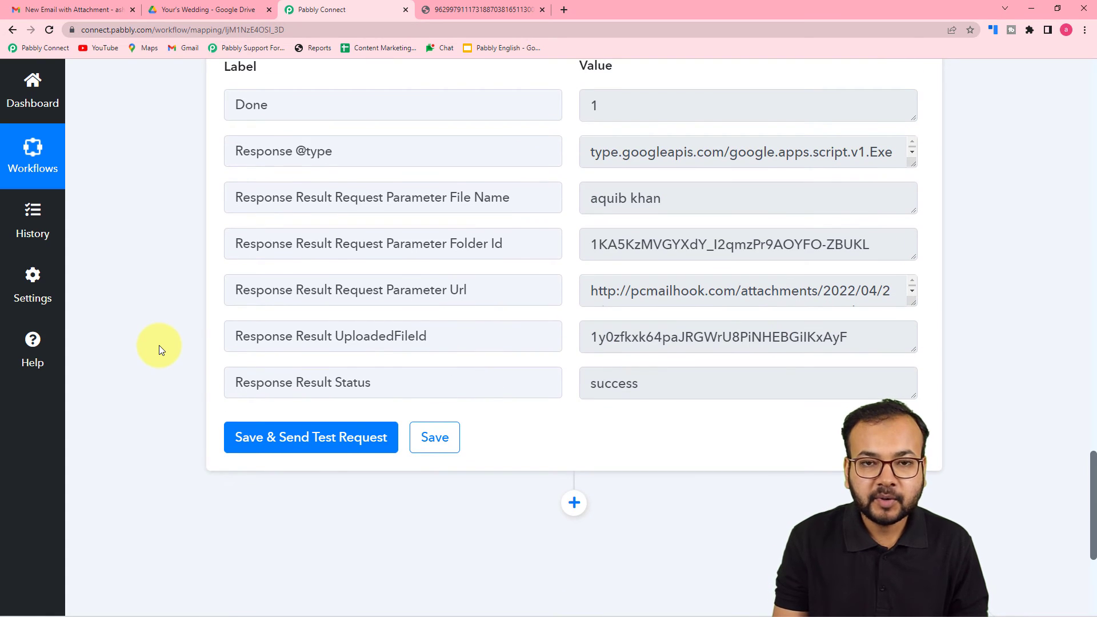
left_click(245, 12)
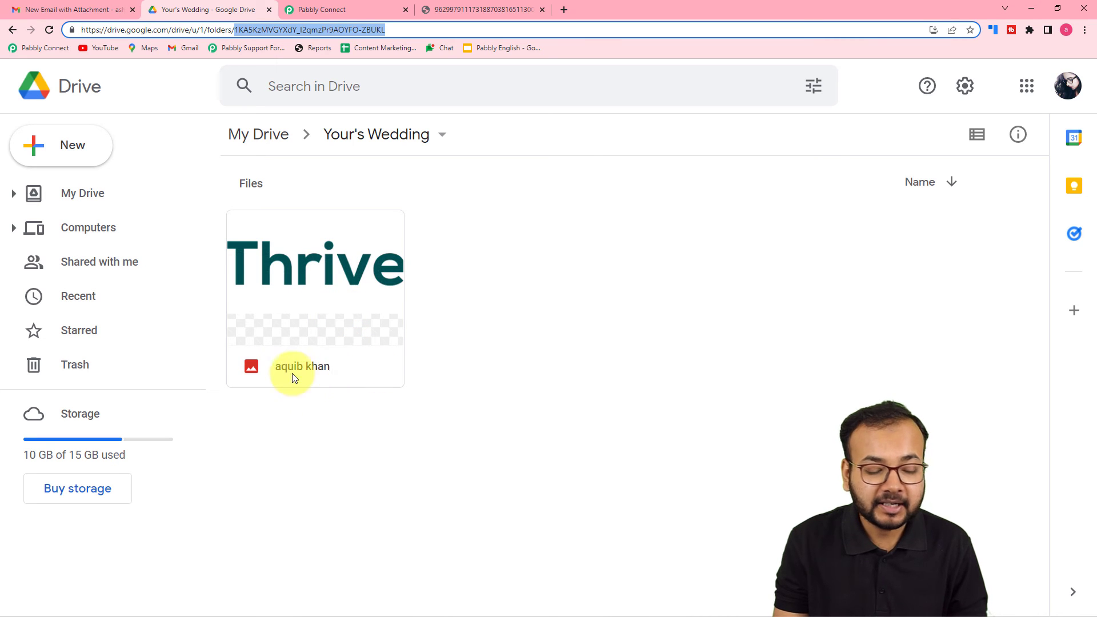
- Preview the uploaded ThriveCart logo in Drive and compare it with Gmail's thrivecart.png
left_click(352, 339)
double_click(336, 290)
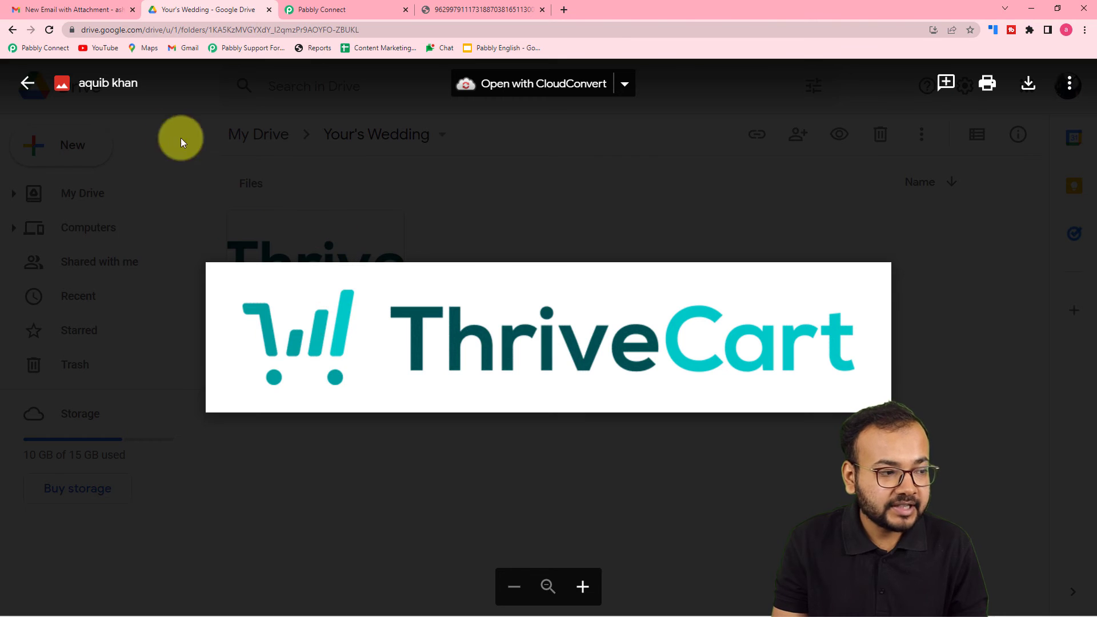
left_click(87, 12)
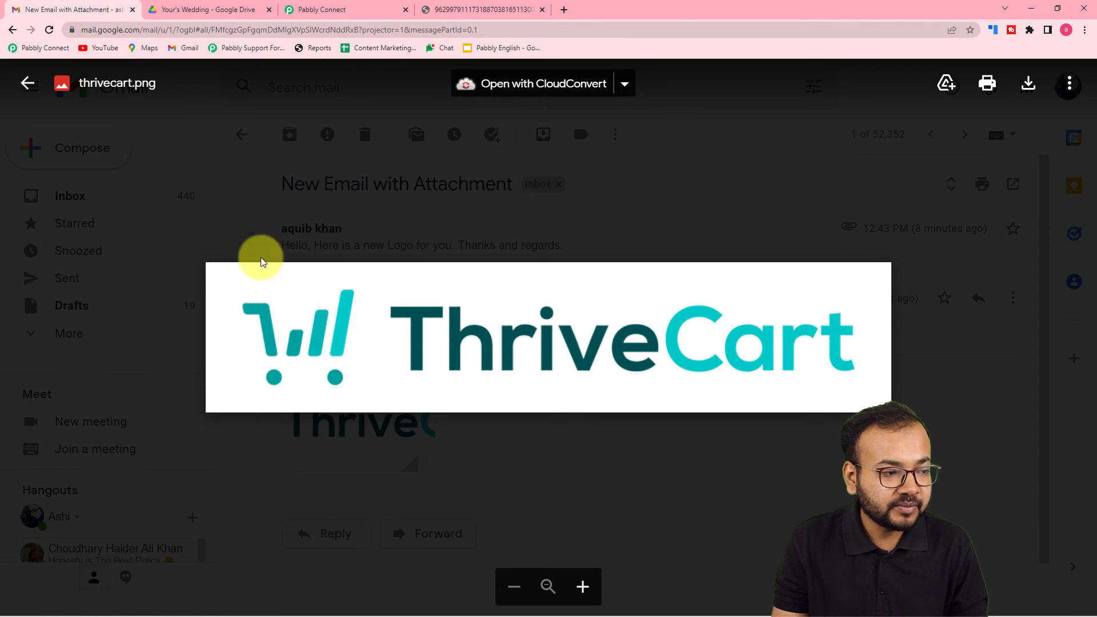
left_click(514, 255)
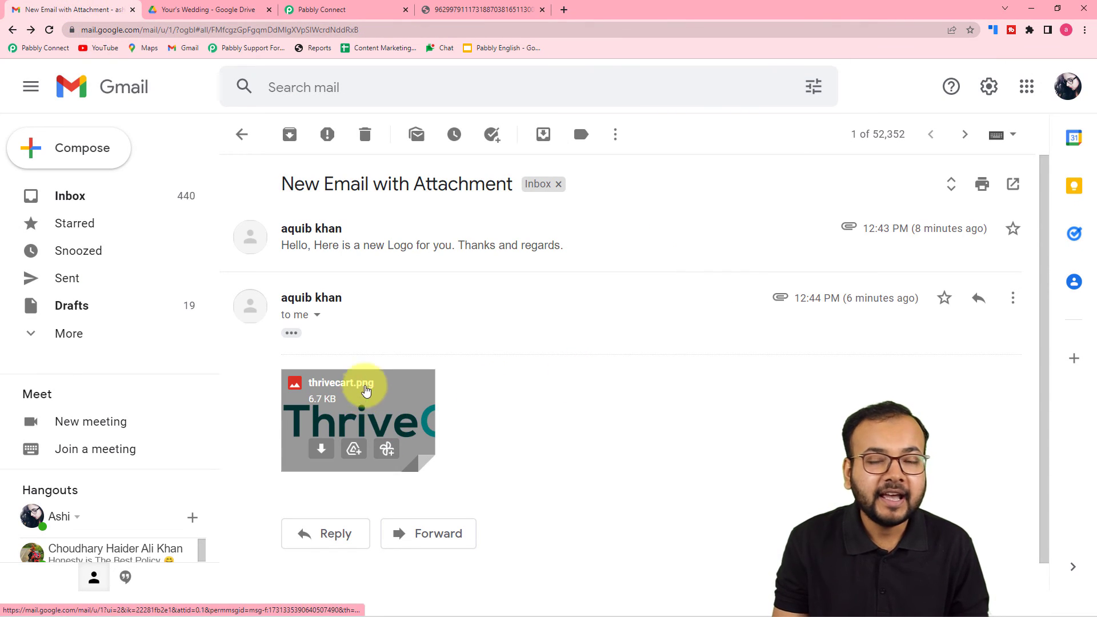
left_click(227, 16)
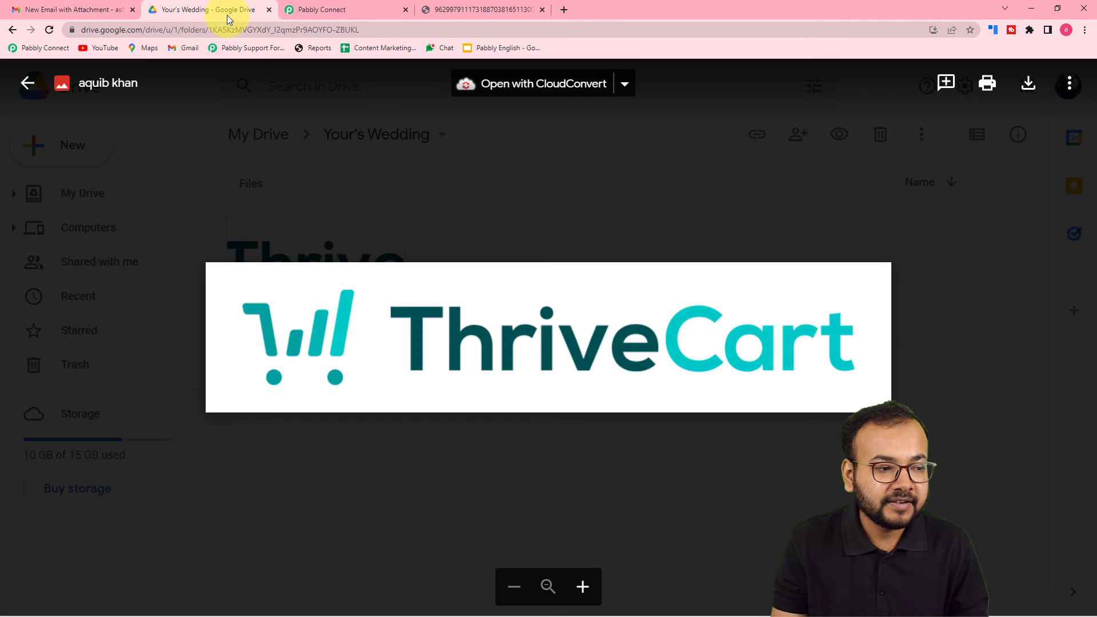
left_click(388, 230)
left_click(365, 8)
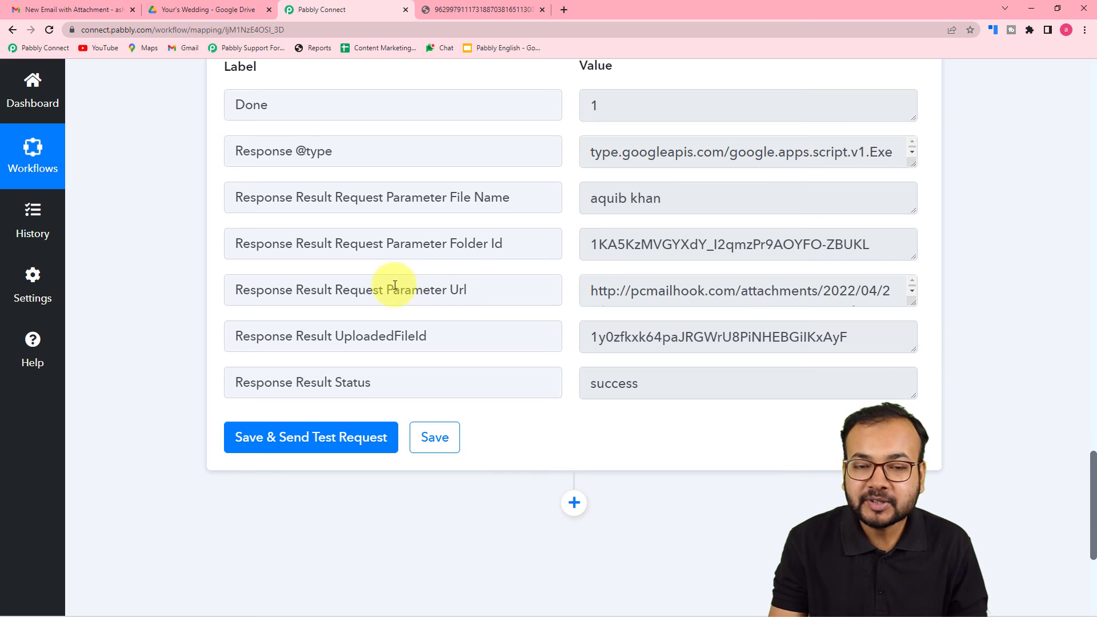
scroll(395, 285, "up", 15)
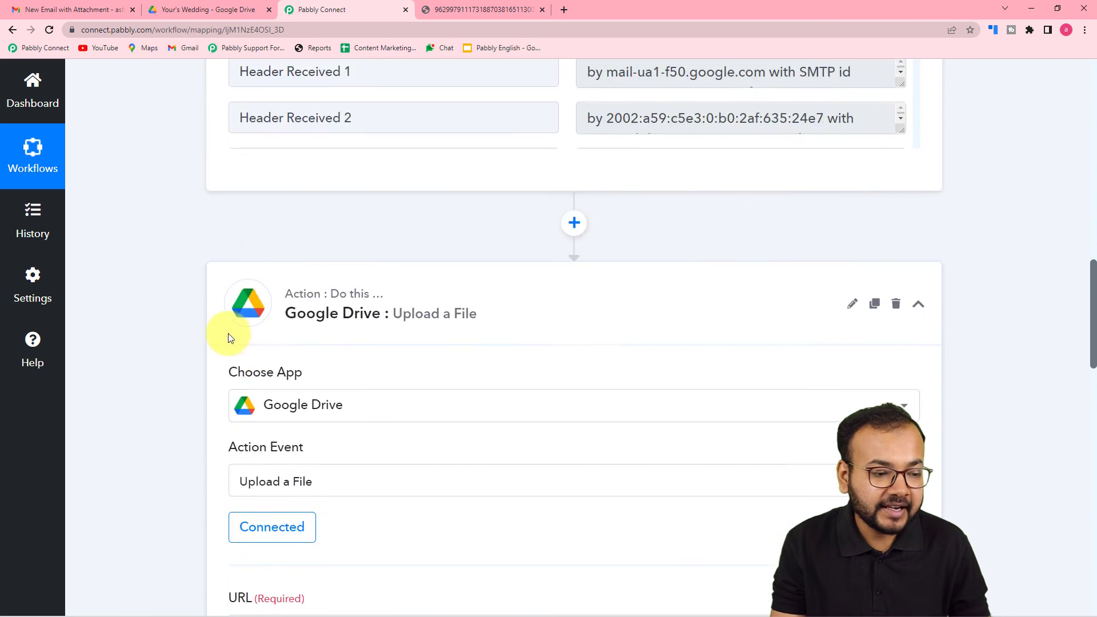
scroll(228, 338, "up", 20)
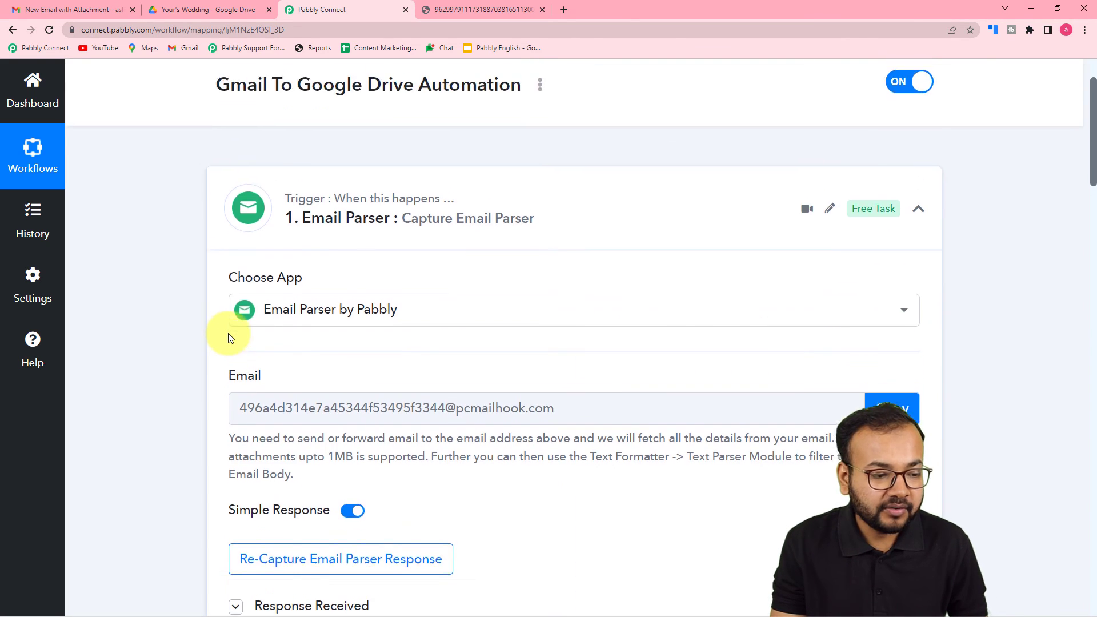
scroll(194, 321, "down", 1)
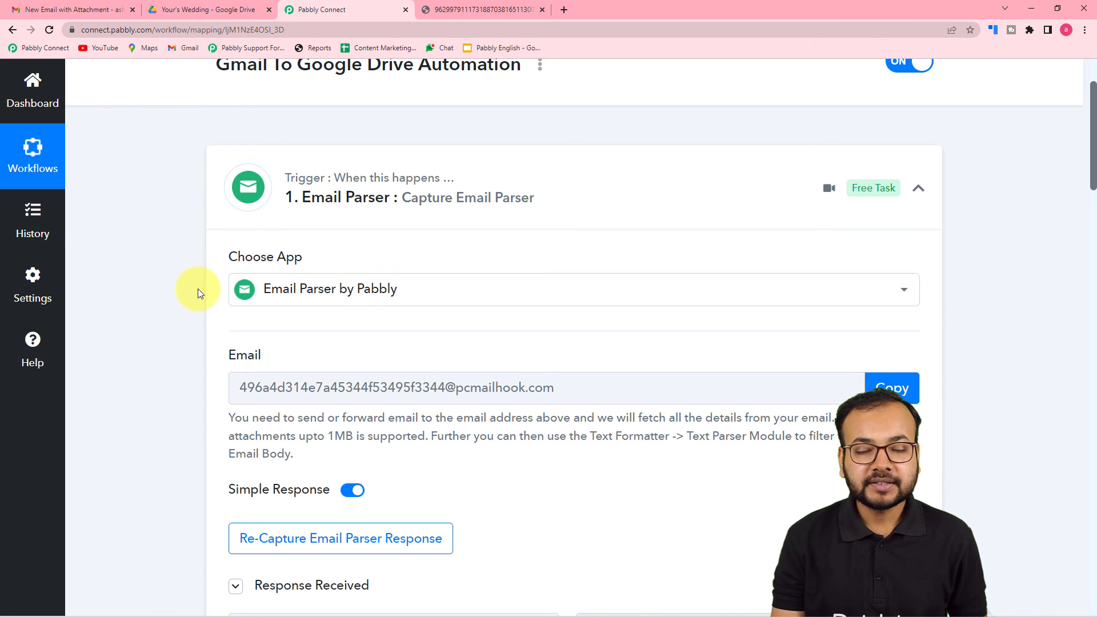
scroll(177, 305, "down", 2)
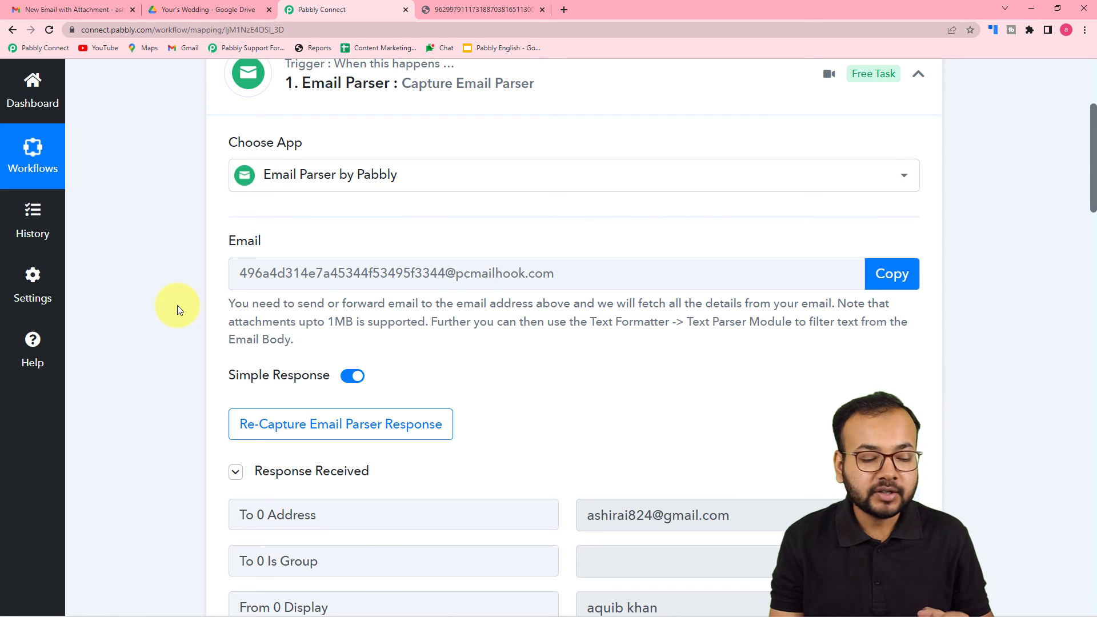
scroll(178, 305, "down", 6)
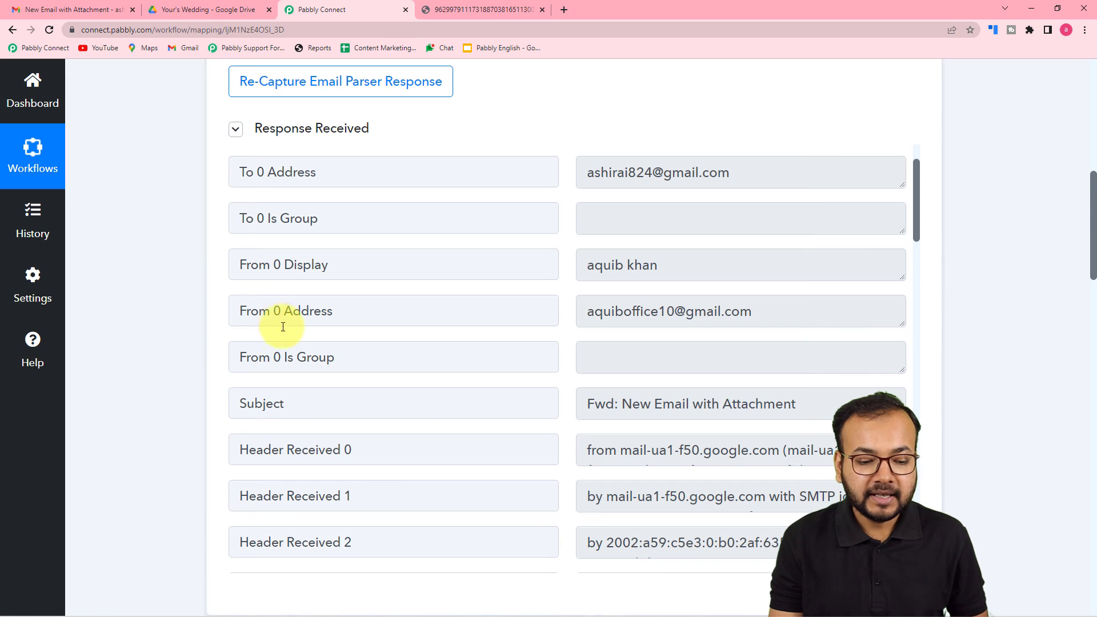
scroll(189, 344, "down", 3)
scroll(180, 344, "down", 5)
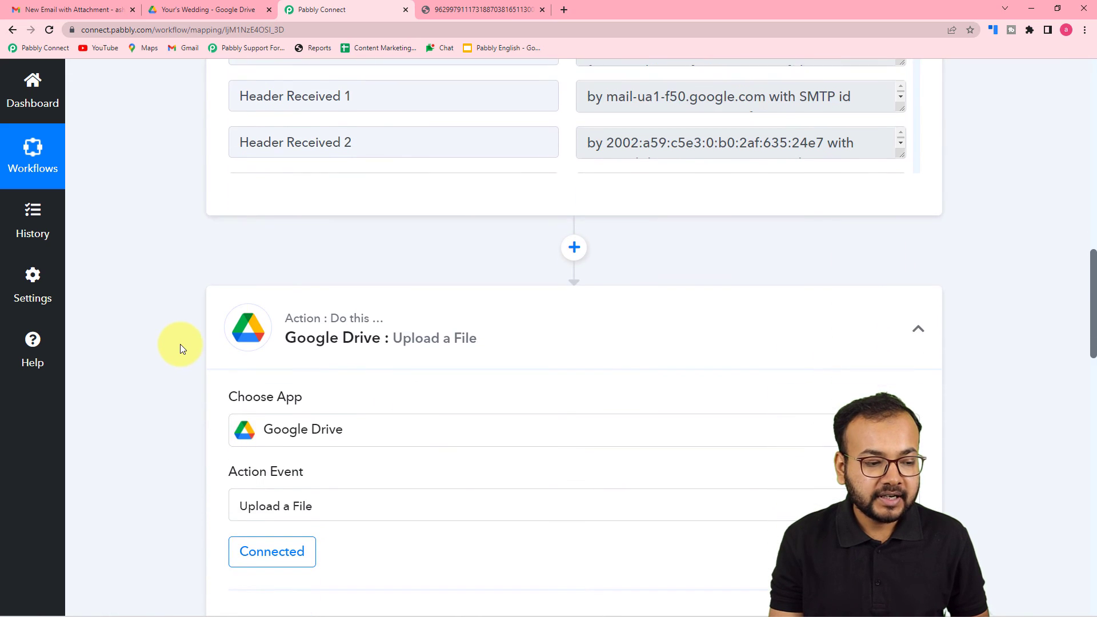
scroll(191, 341, "down", 2)
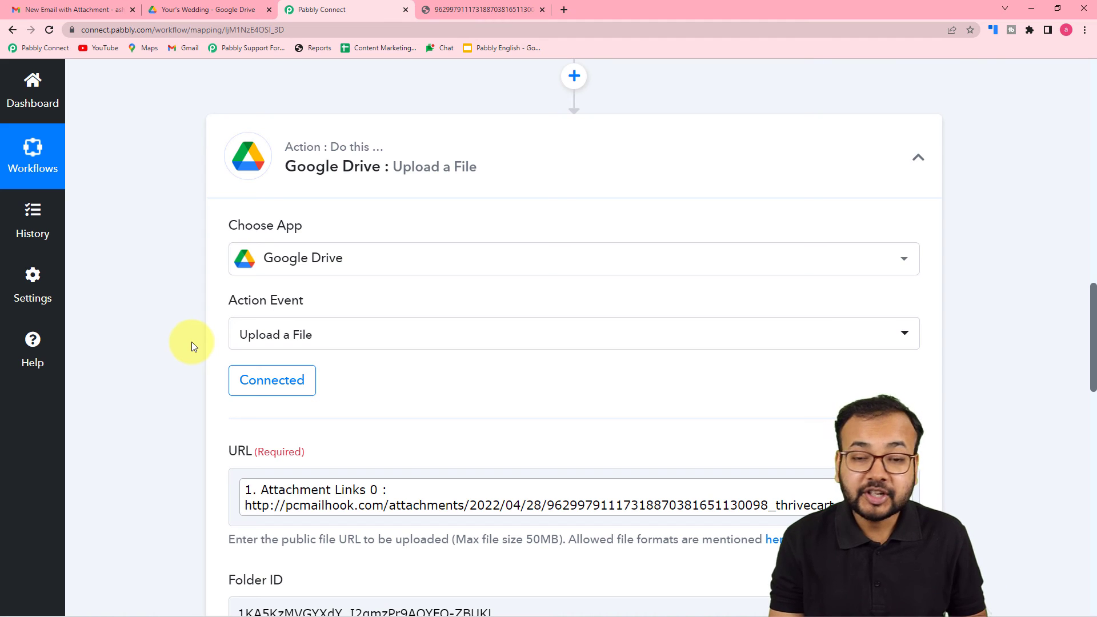
scroll(191, 342, "down", 3)
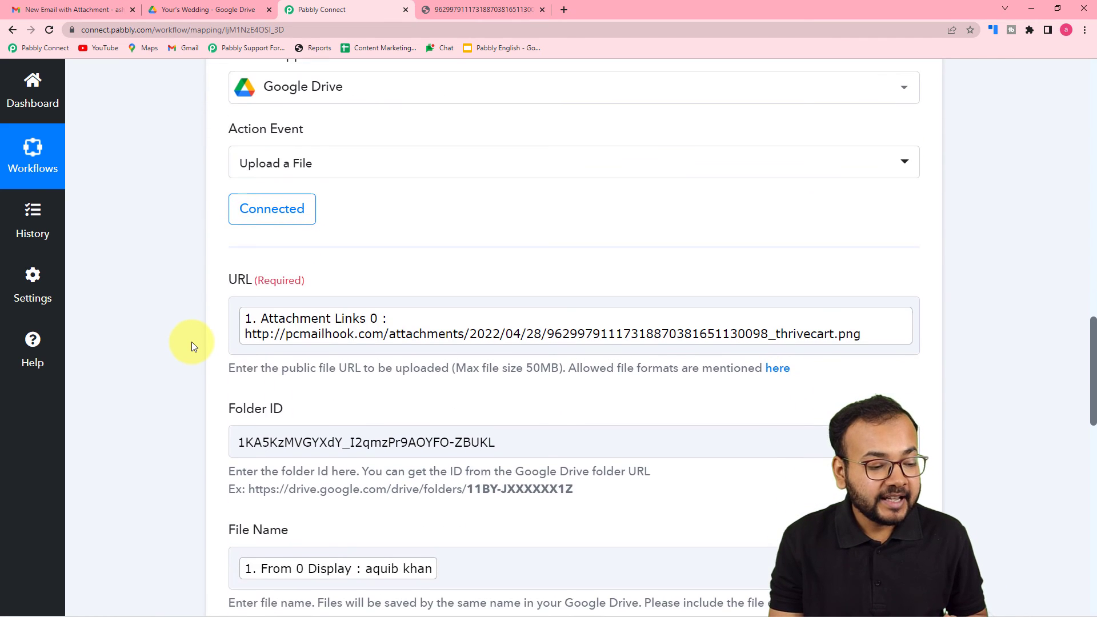
scroll(191, 342, "down", 3)
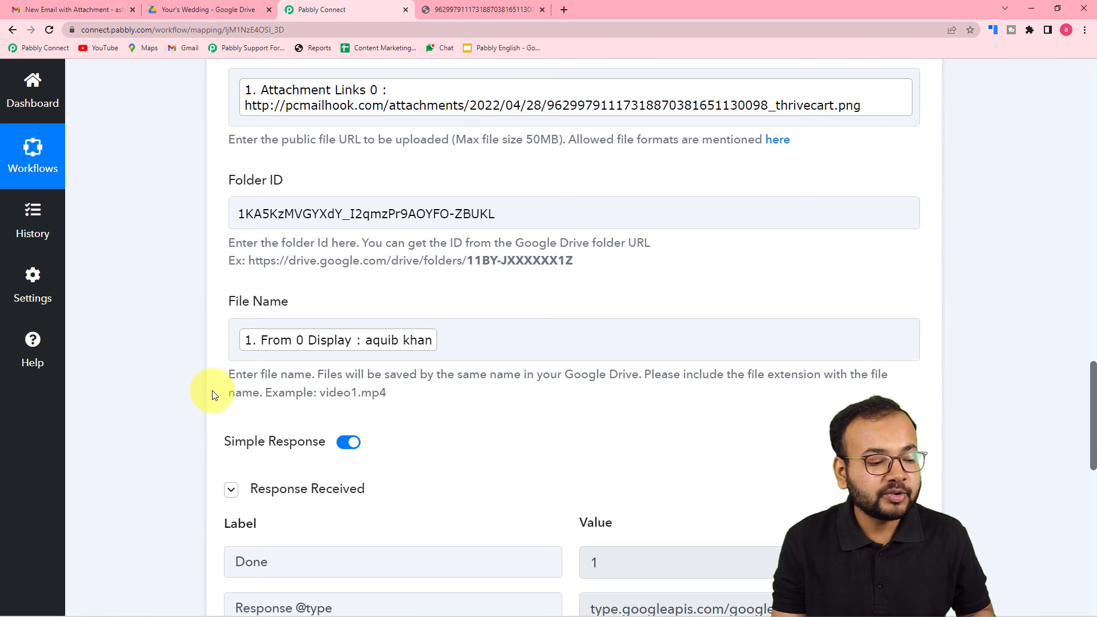
left_click(174, 11)
left_click(351, 9)
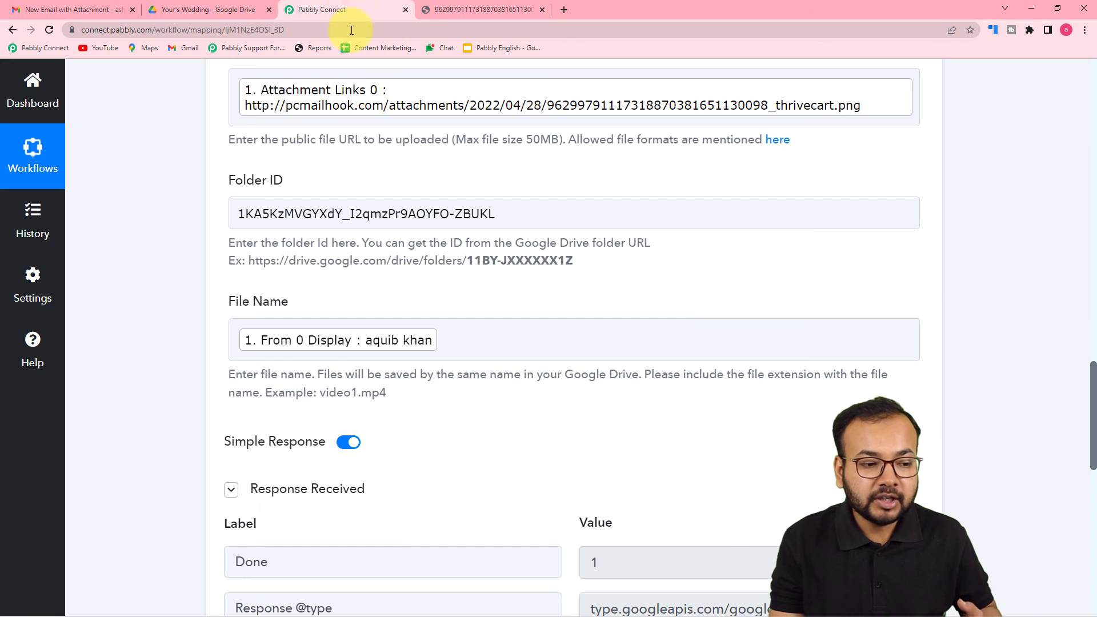